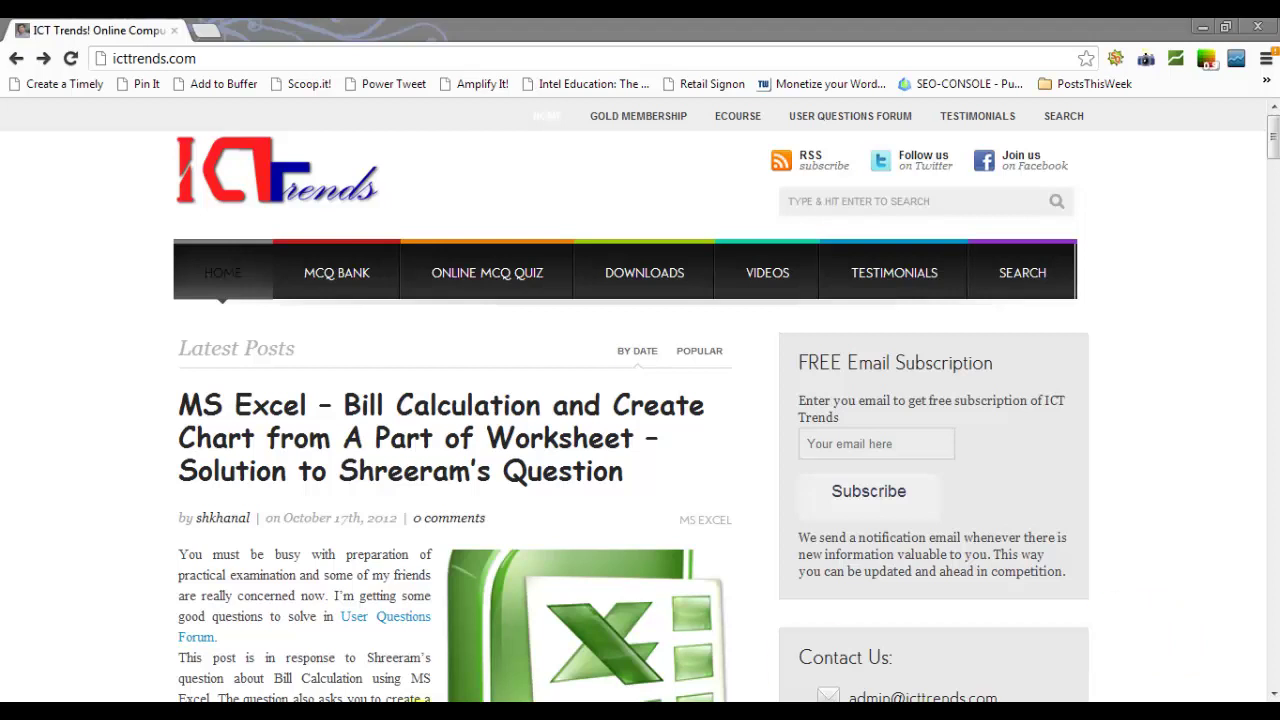
Step: Switch to the Computer Operator Practical Examination Sample Set - 08 PDF in Adobe Acrobat
{"action": "left_click", "coordinate": [288, 700]}
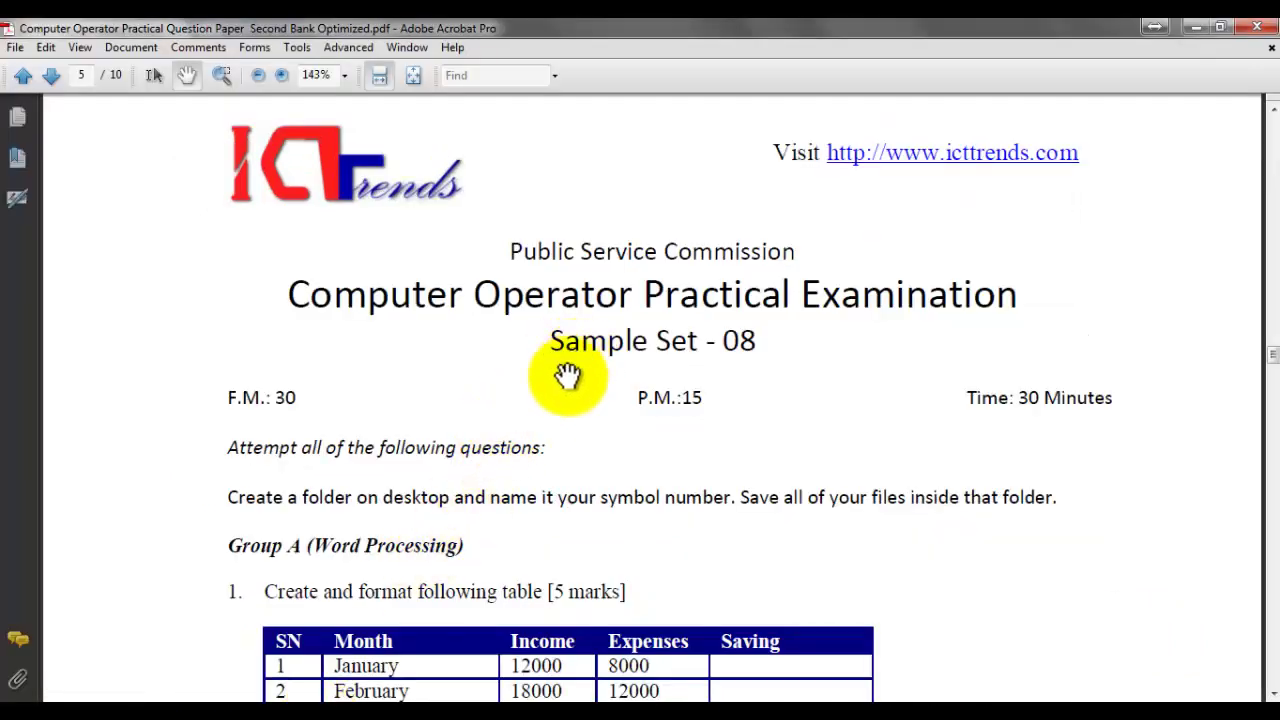
Step: Scroll the exam PDF down to Group C question 5, then back up to page 5
{"action": "scroll", "coordinate": [529, 290], "scroll_direction": "down", "scroll_amount": 3}
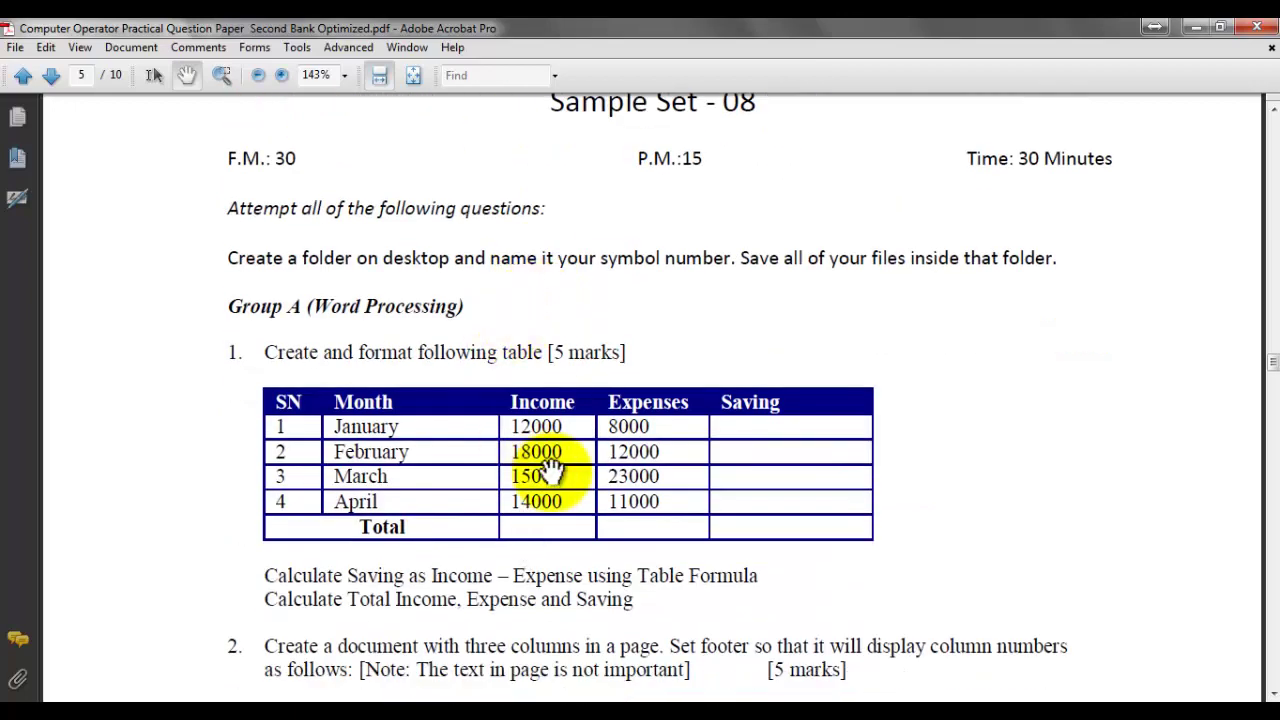
{"action": "scroll", "coordinate": [543, 471], "scroll_direction": "down", "scroll_amount": 10}
{"action": "scroll", "coordinate": [552, 470], "scroll_direction": "down", "scroll_amount": 8}
{"action": "scroll", "coordinate": [552, 470], "scroll_direction": "down", "scroll_amount": 1}
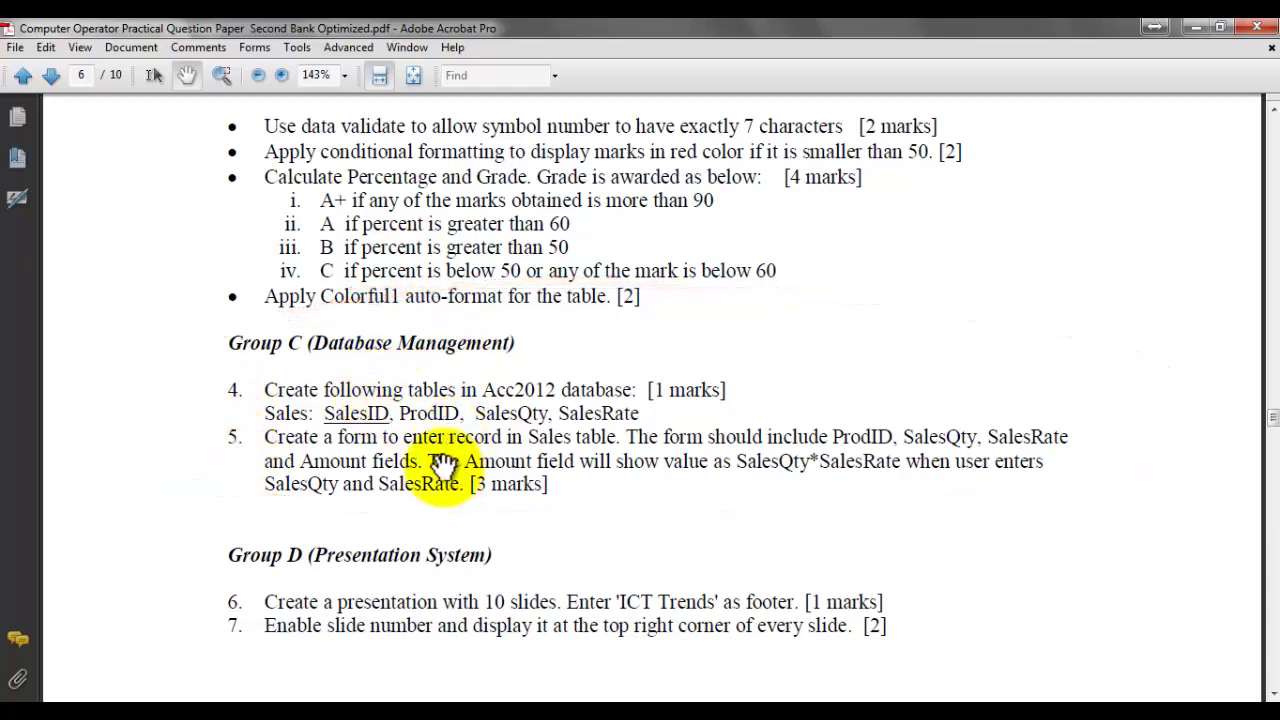
{"action": "scroll", "coordinate": [445, 455], "scroll_direction": "up", "scroll_amount": 15}
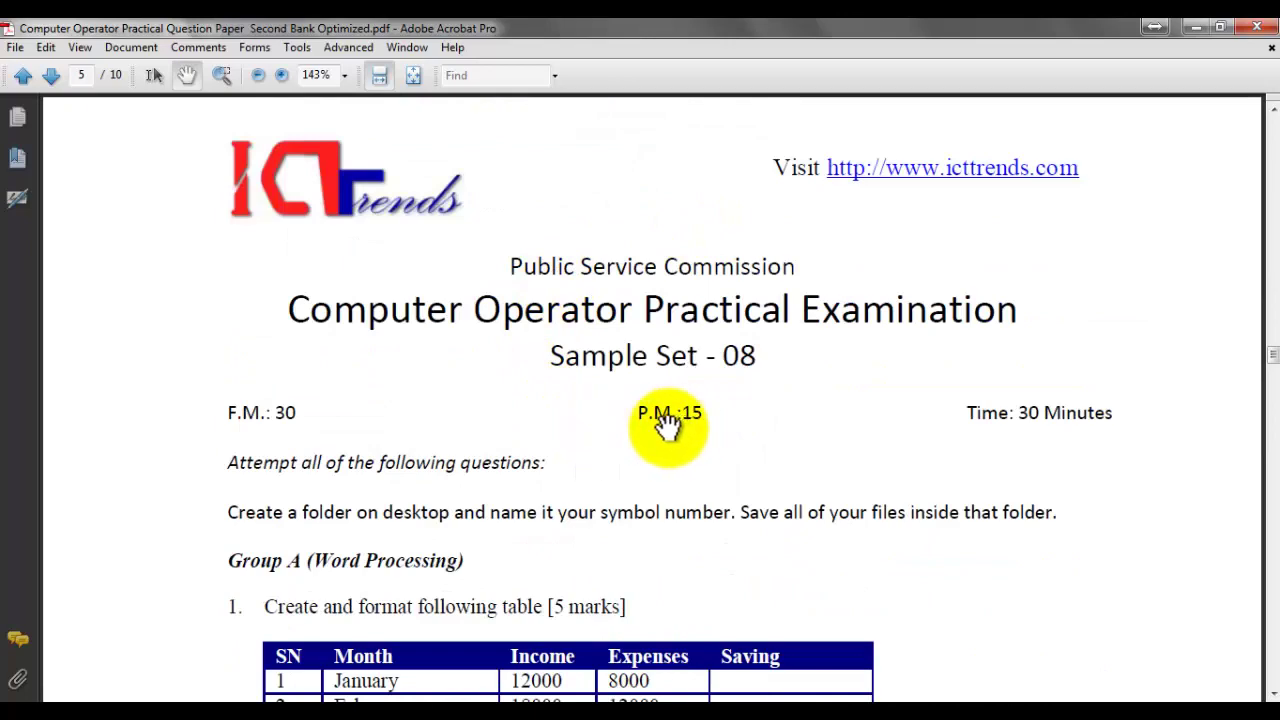
Step: Go to the ICT Trends site's Downloads, Practical Question Papers section
{"action": "left_click", "coordinate": [215, 712]}
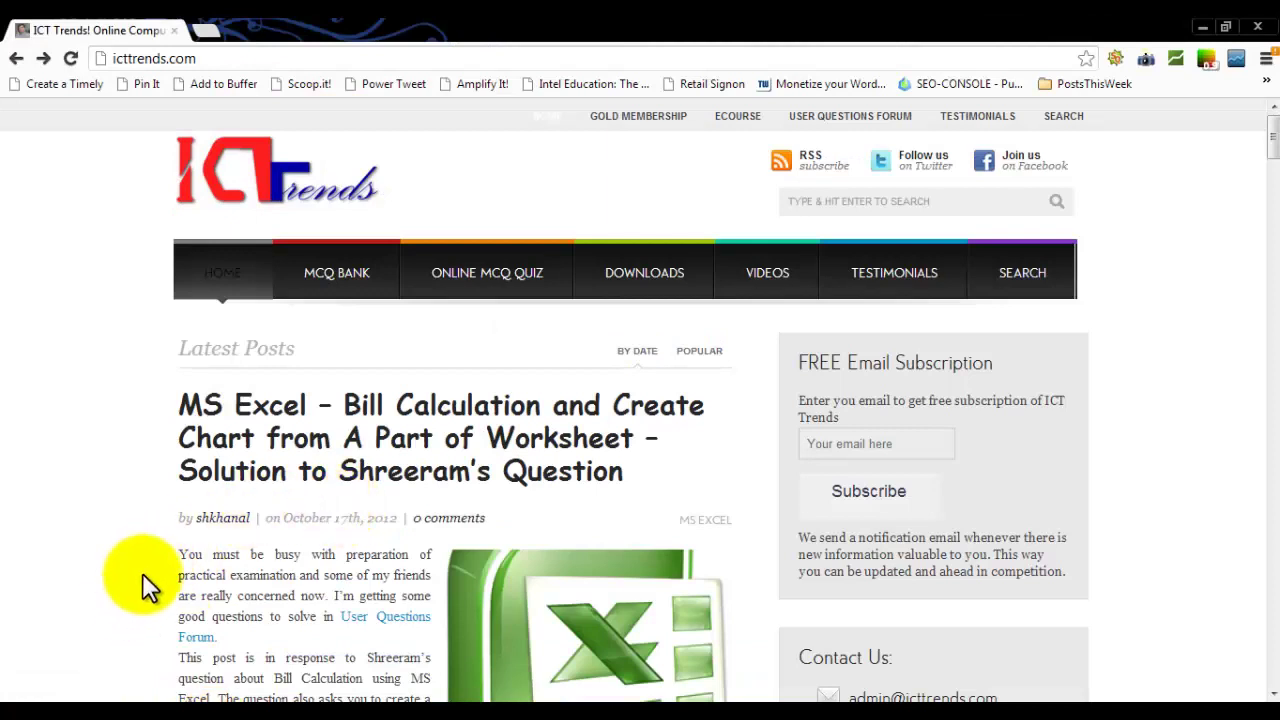
{"action": "left_click", "coordinate": [645, 288]}
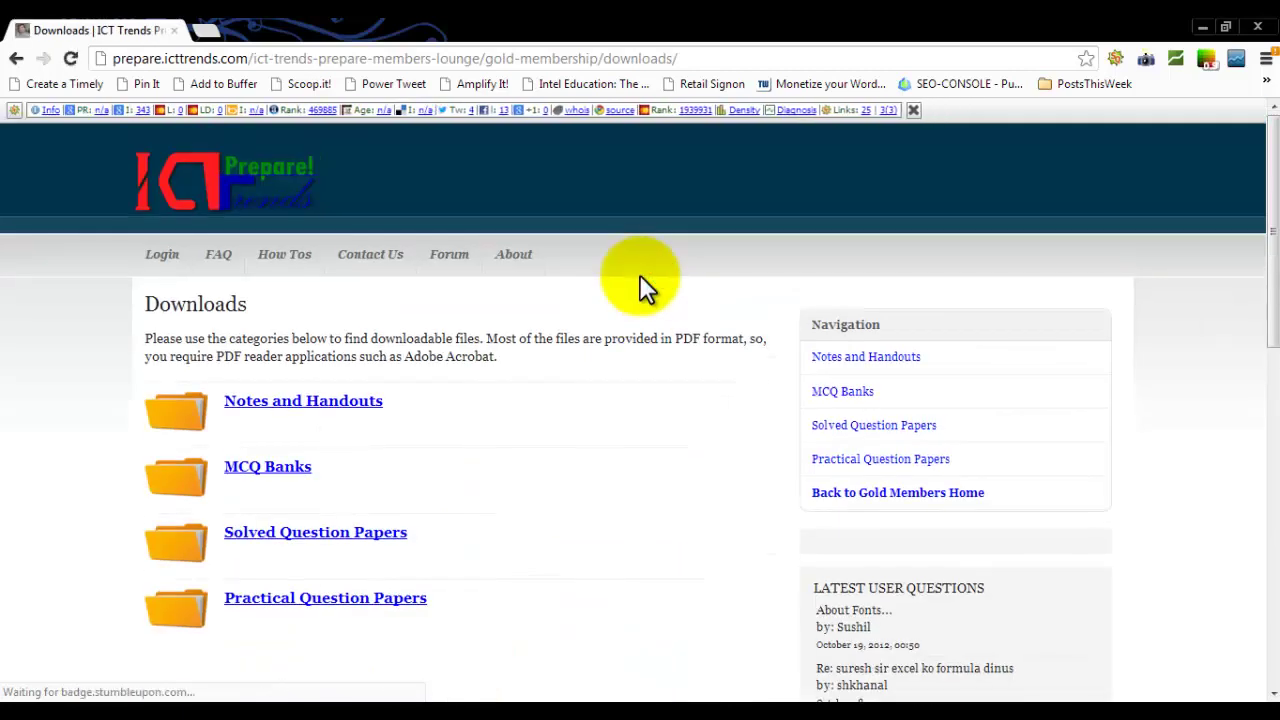
{"action": "left_click", "coordinate": [323, 600]}
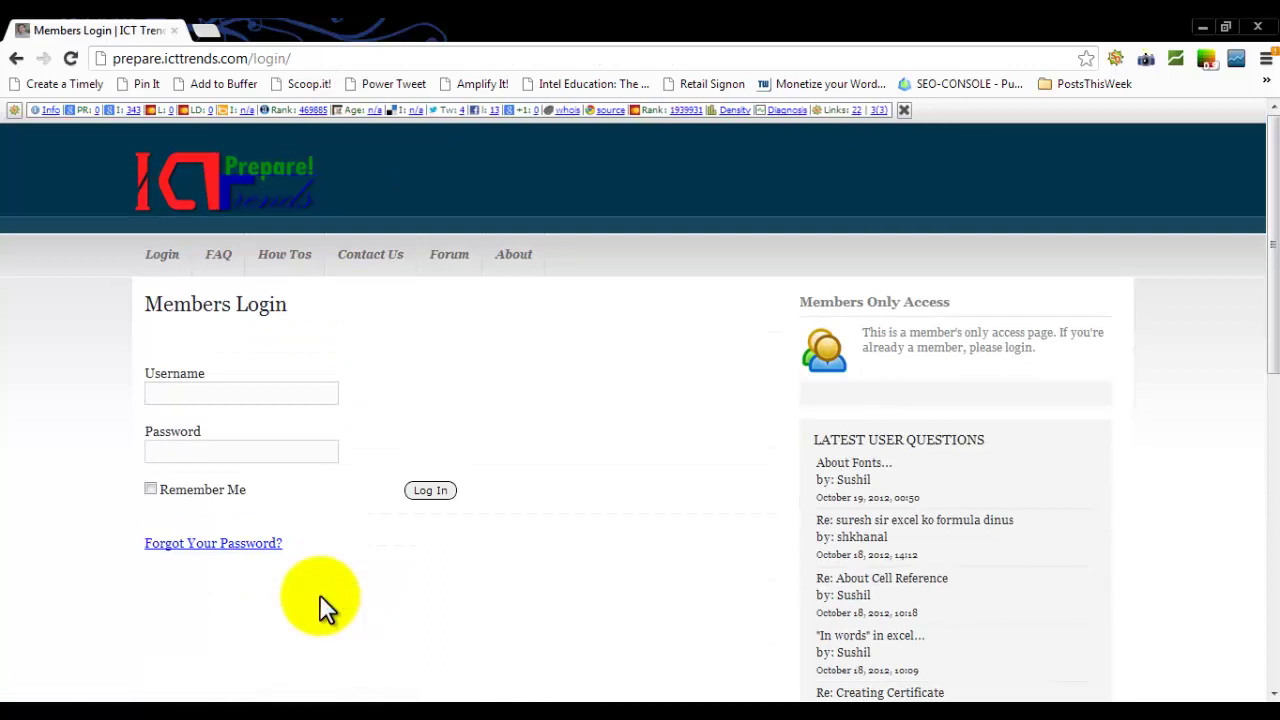
Step: Log in with the member username and password
{"action": "left_click", "coordinate": [268, 392]}
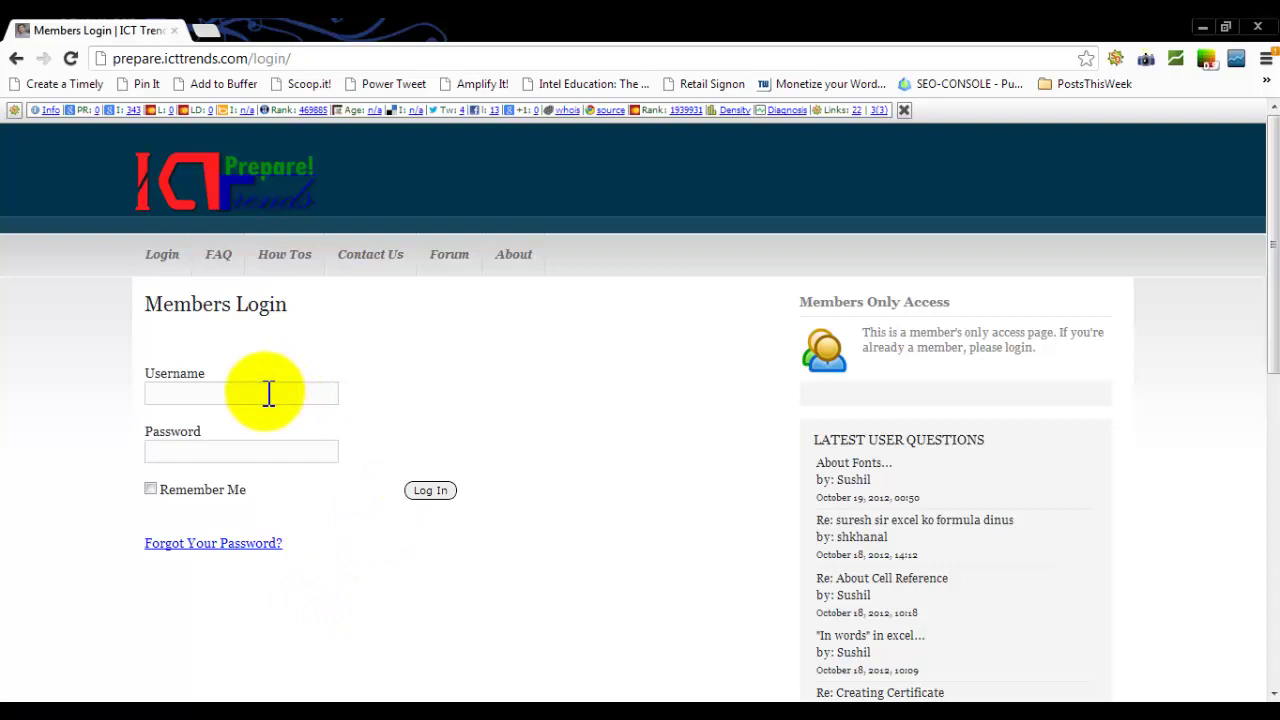
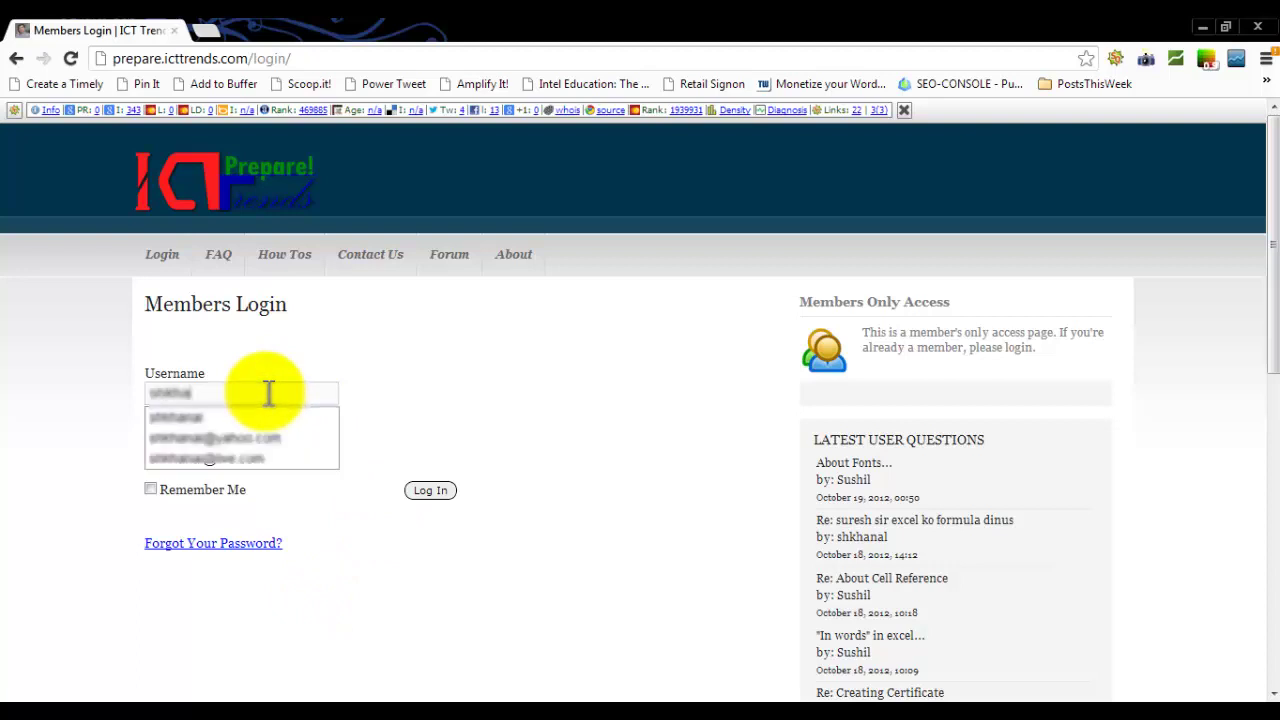
{"action": "key", "text": "Tab"}
{"action": "type", "text": "•••••••••"}
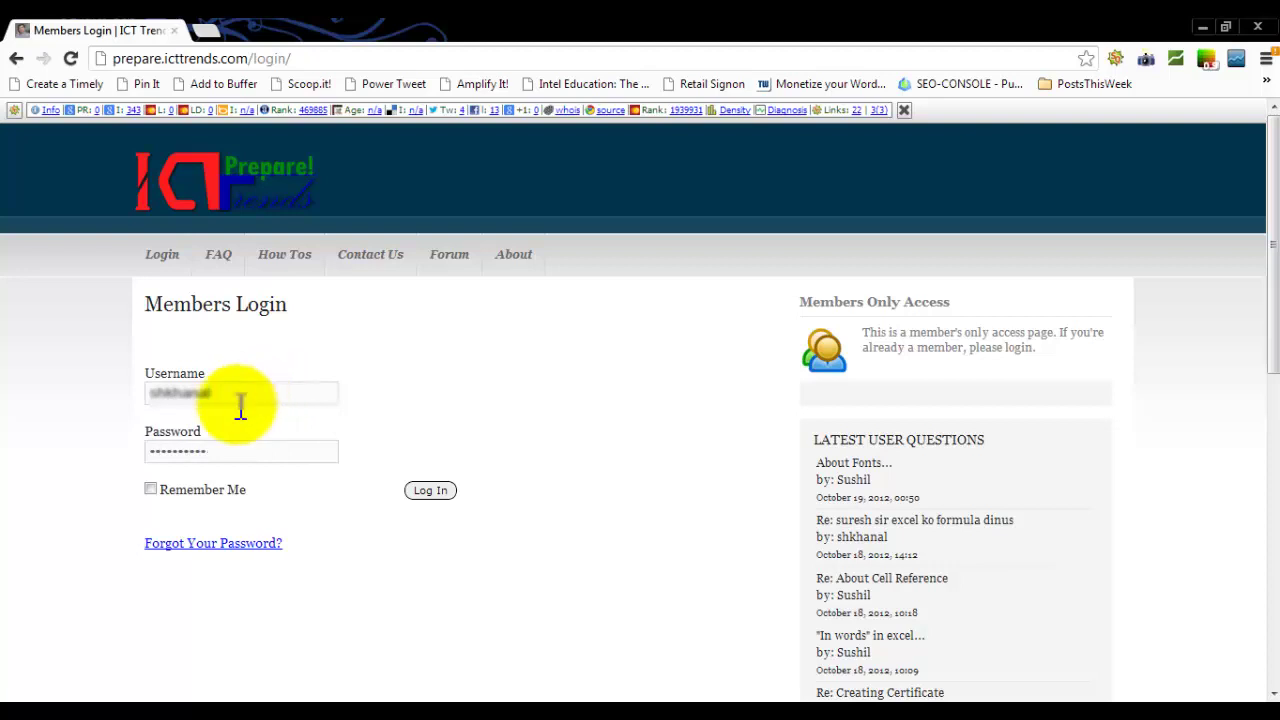
{"action": "left_click", "coordinate": [430, 491]}
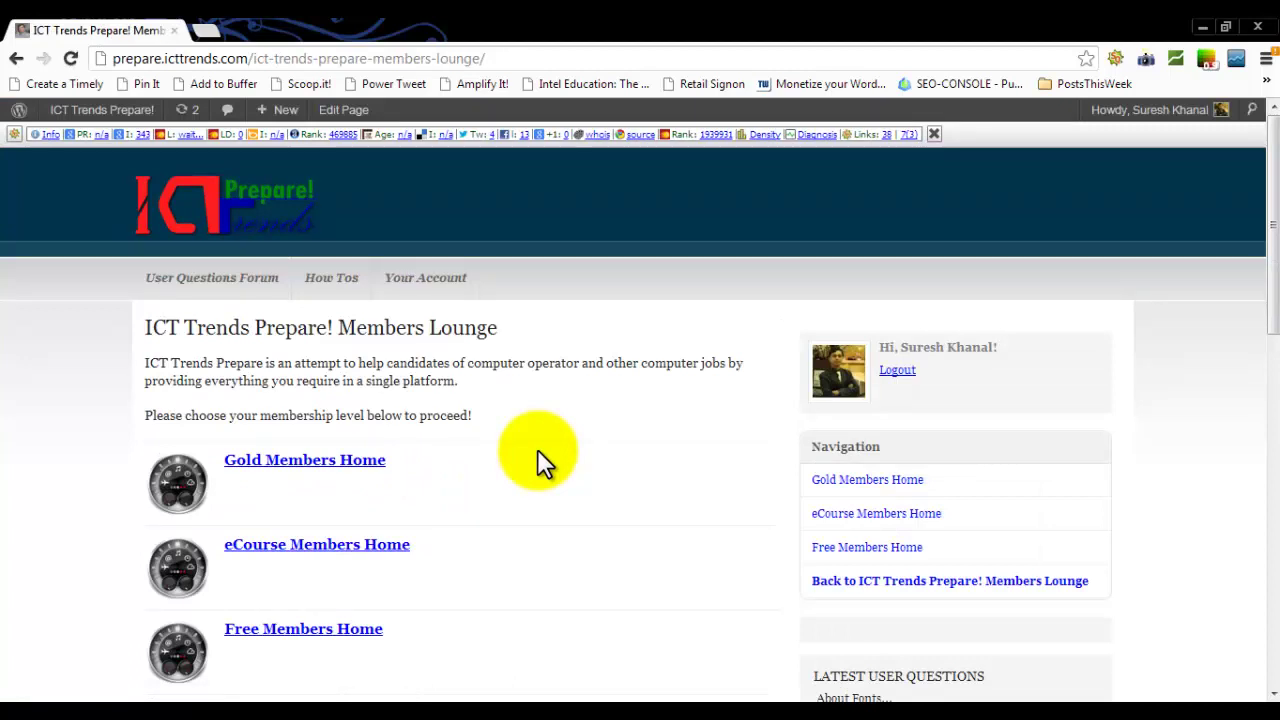
Step: Open the Gold members' Practical Question Papers downloads and bring up save options for the Second Bank paper
{"action": "left_click", "coordinate": [310, 464]}
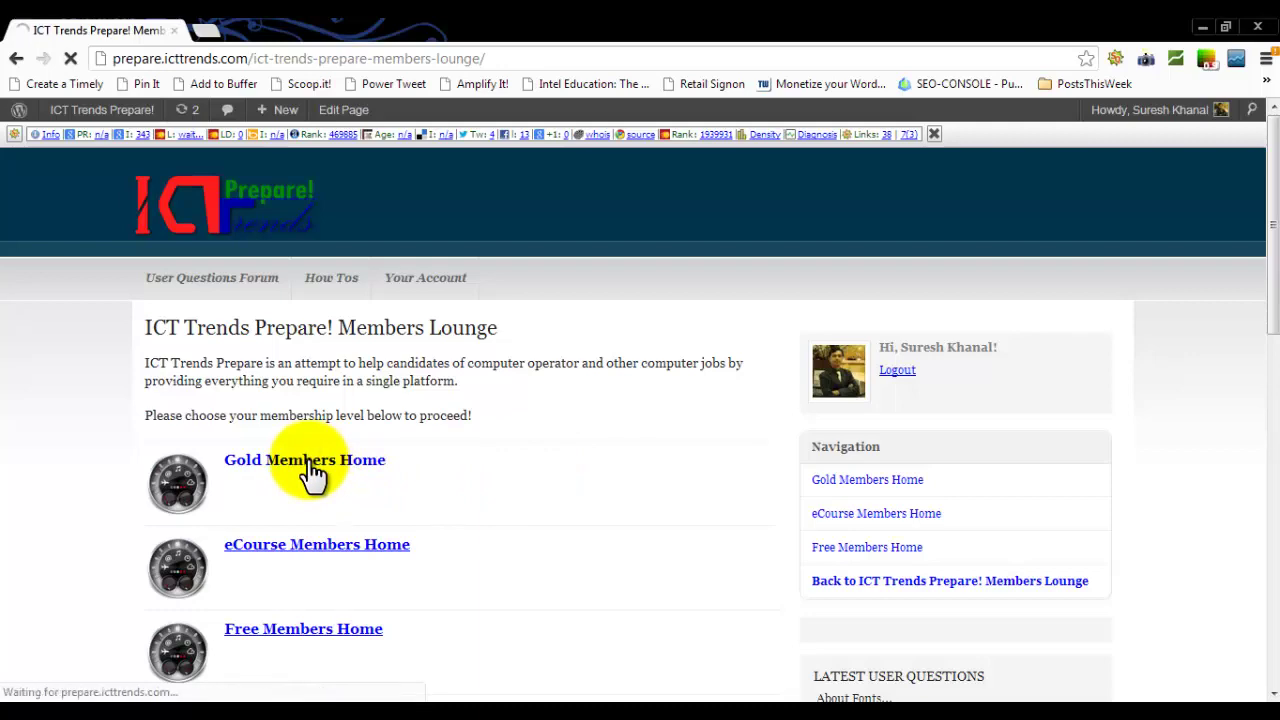
{"action": "scroll", "coordinate": [370, 448], "scroll_direction": "down", "scroll_amount": 5}
{"action": "scroll", "coordinate": [370, 448], "scroll_direction": "down", "scroll_amount": 2}
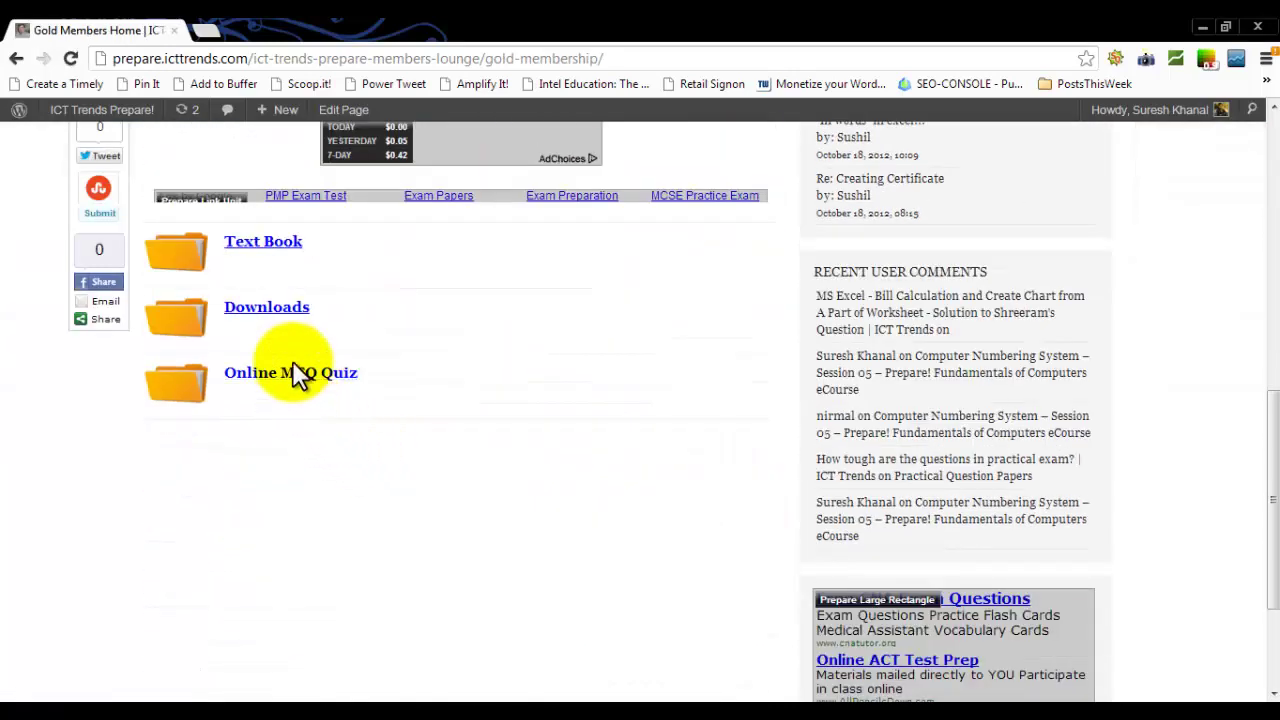
{"action": "left_click", "coordinate": [287, 312]}
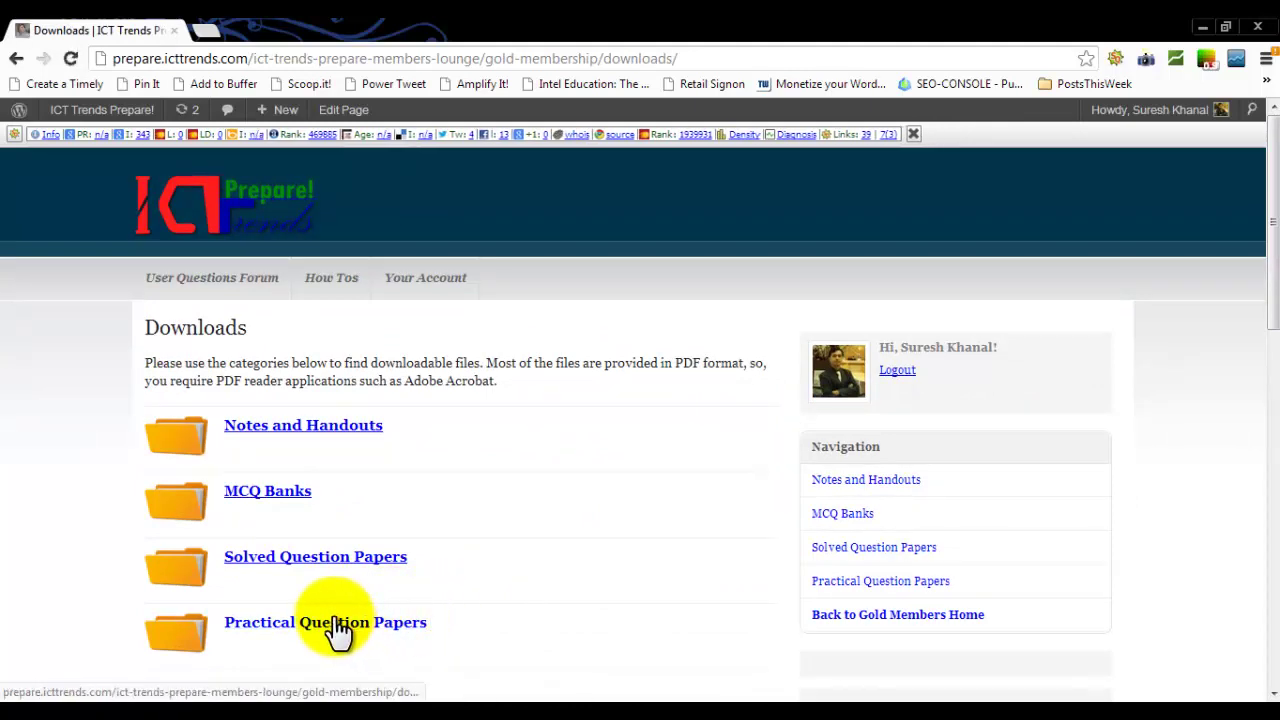
{"action": "left_click", "coordinate": [338, 628]}
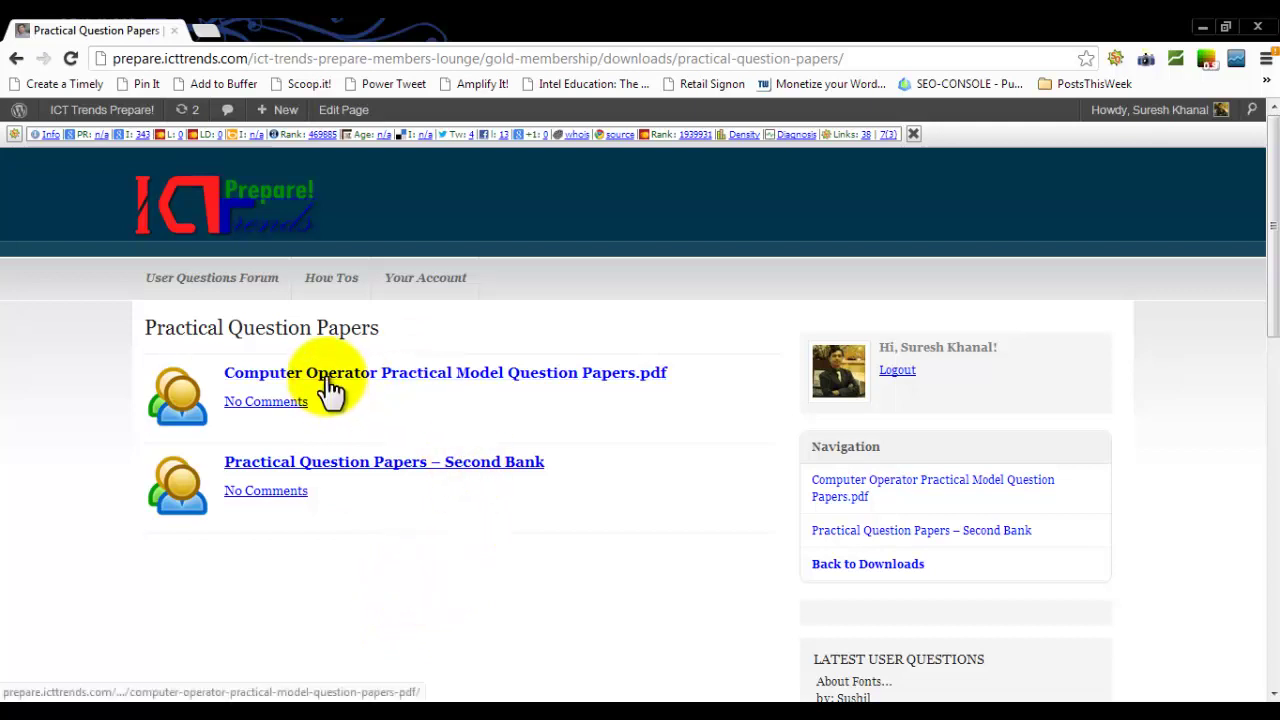
{"action": "left_click", "coordinate": [627, 379]}
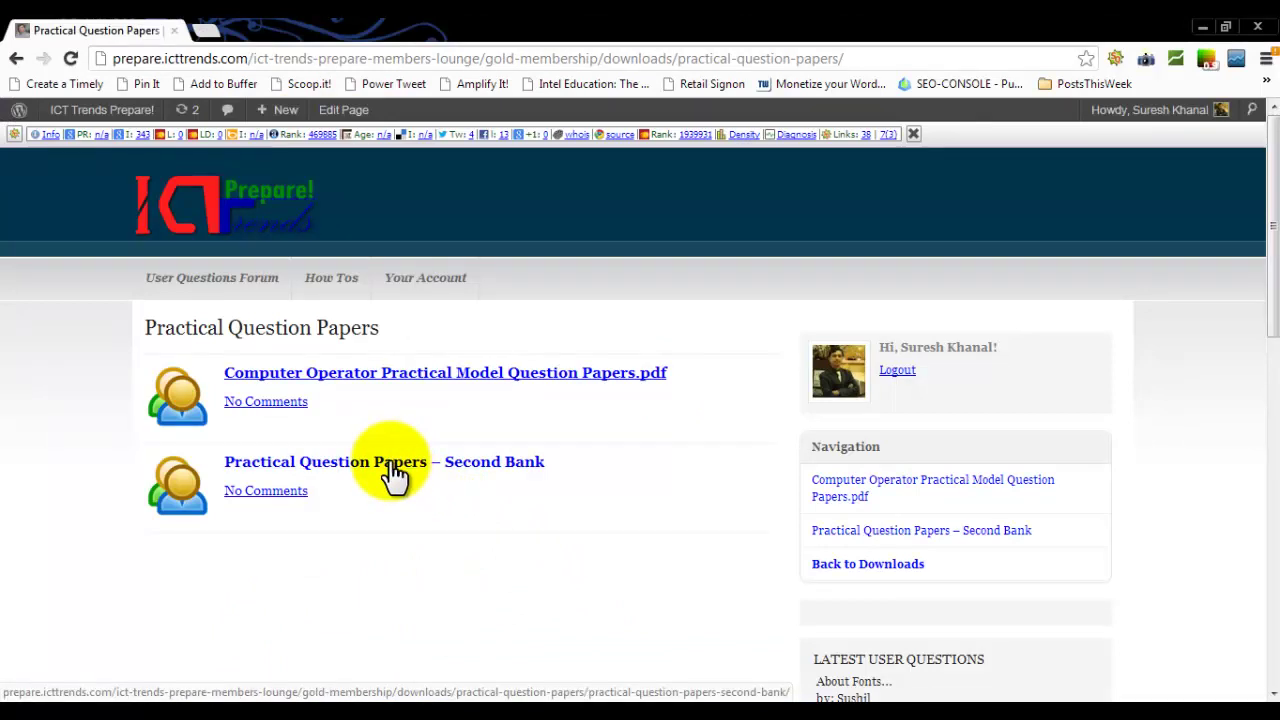
{"action": "right_click", "coordinate": [392, 470]}
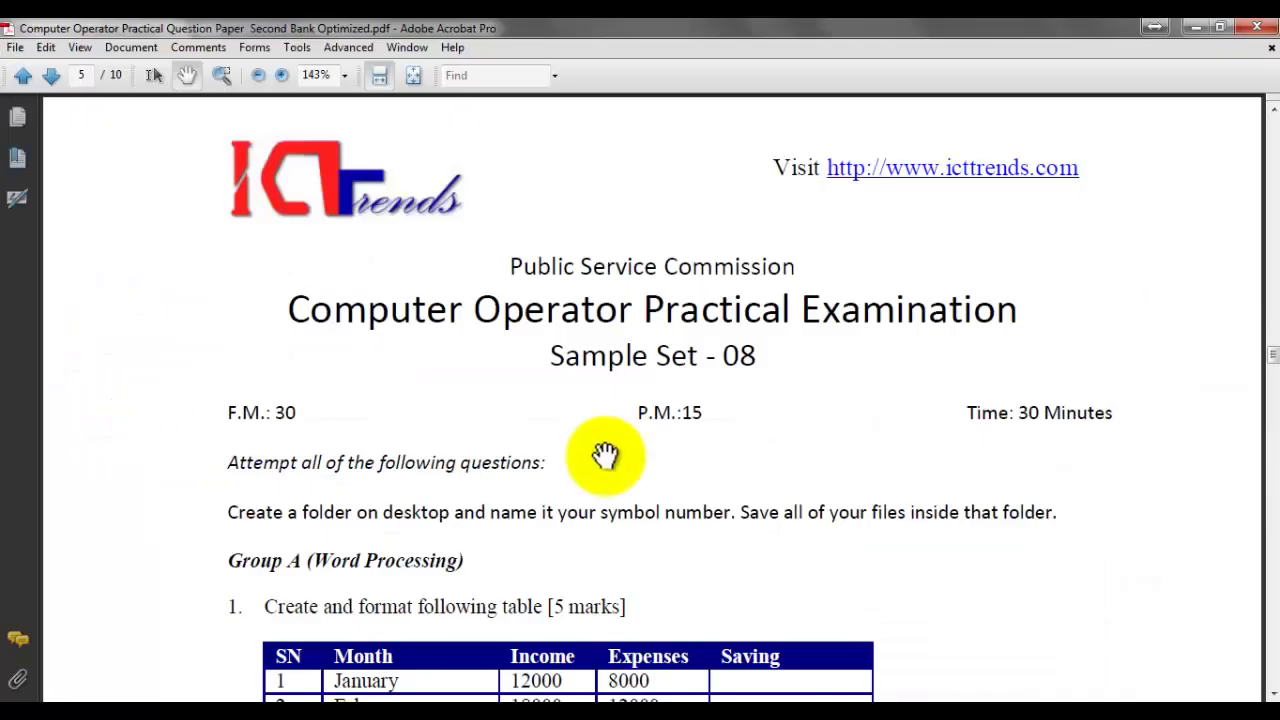
Step: Scroll the Second Bank PDF to page 6's Group C Sales form question
{"action": "scroll", "coordinate": [600, 480], "scroll_direction": "down", "scroll_amount": 5}
{"action": "scroll", "coordinate": [590, 463], "scroll_direction": "down", "scroll_amount": 4}
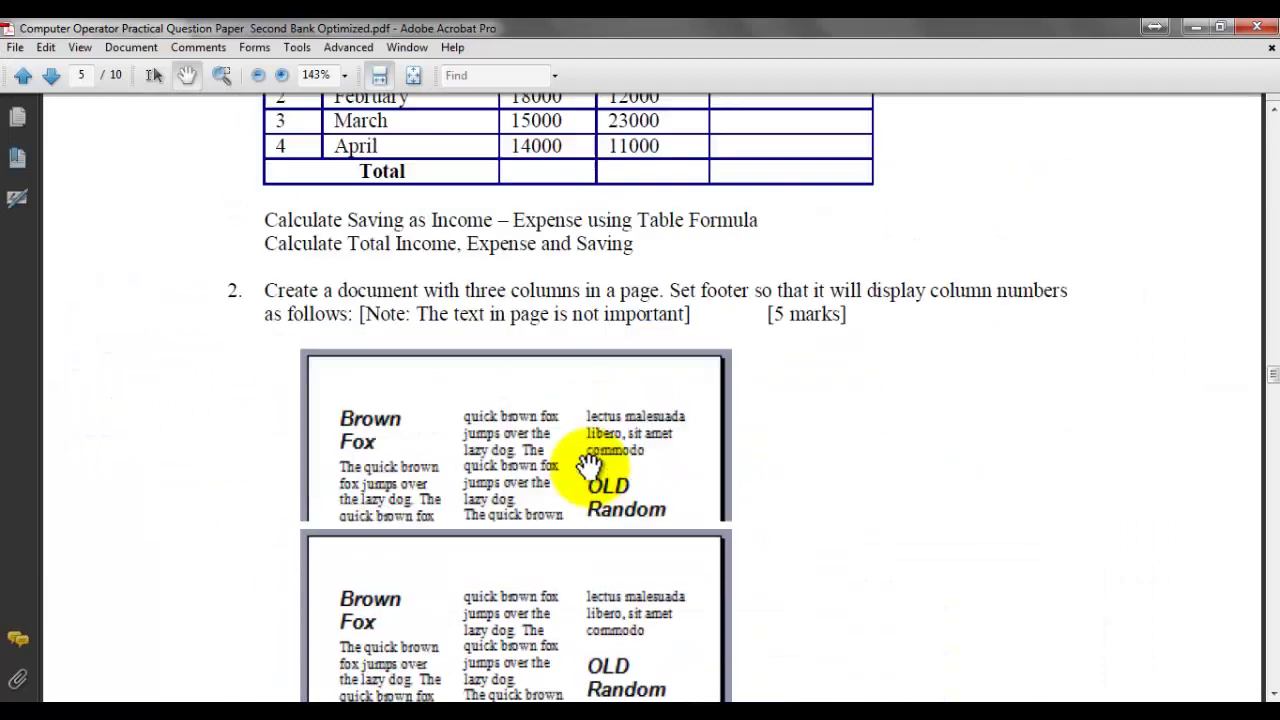
{"action": "scroll", "coordinate": [590, 465], "scroll_direction": "down", "scroll_amount": 10}
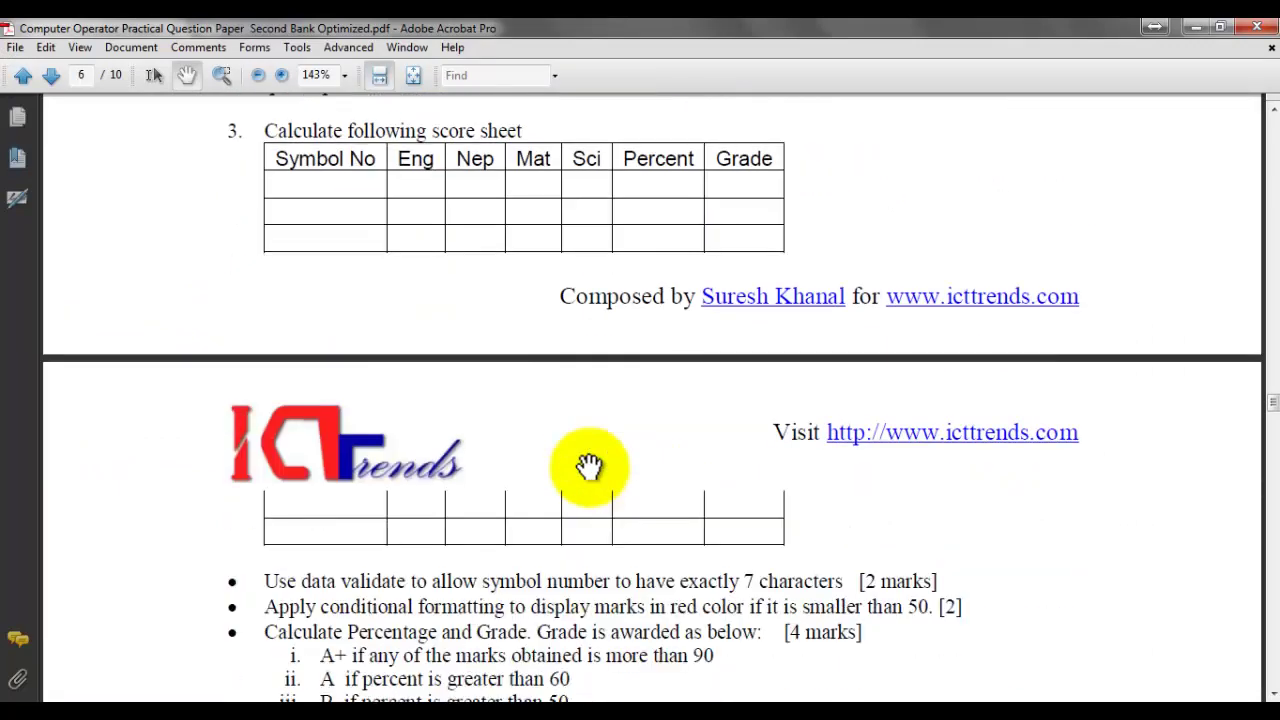
{"action": "scroll", "coordinate": [589, 465], "scroll_direction": "down", "scroll_amount": 15}
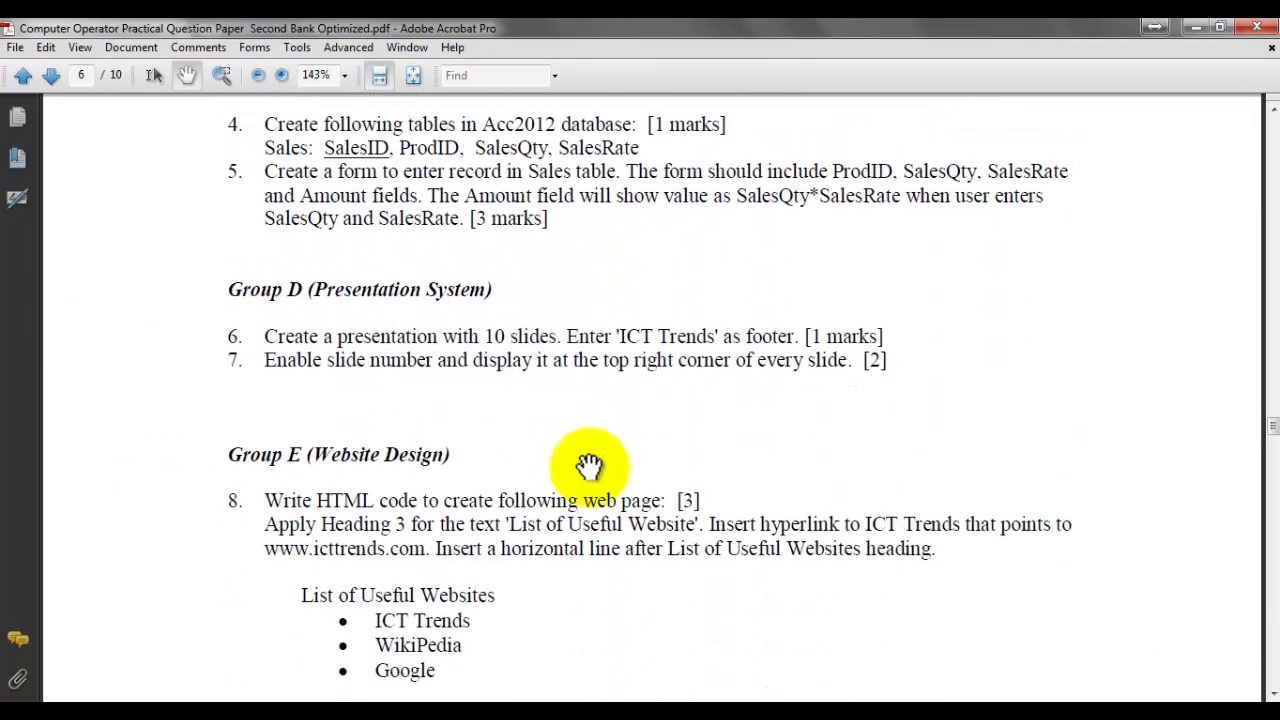
{"action": "scroll", "coordinate": [589, 465], "scroll_direction": "up", "scroll_amount": 2}
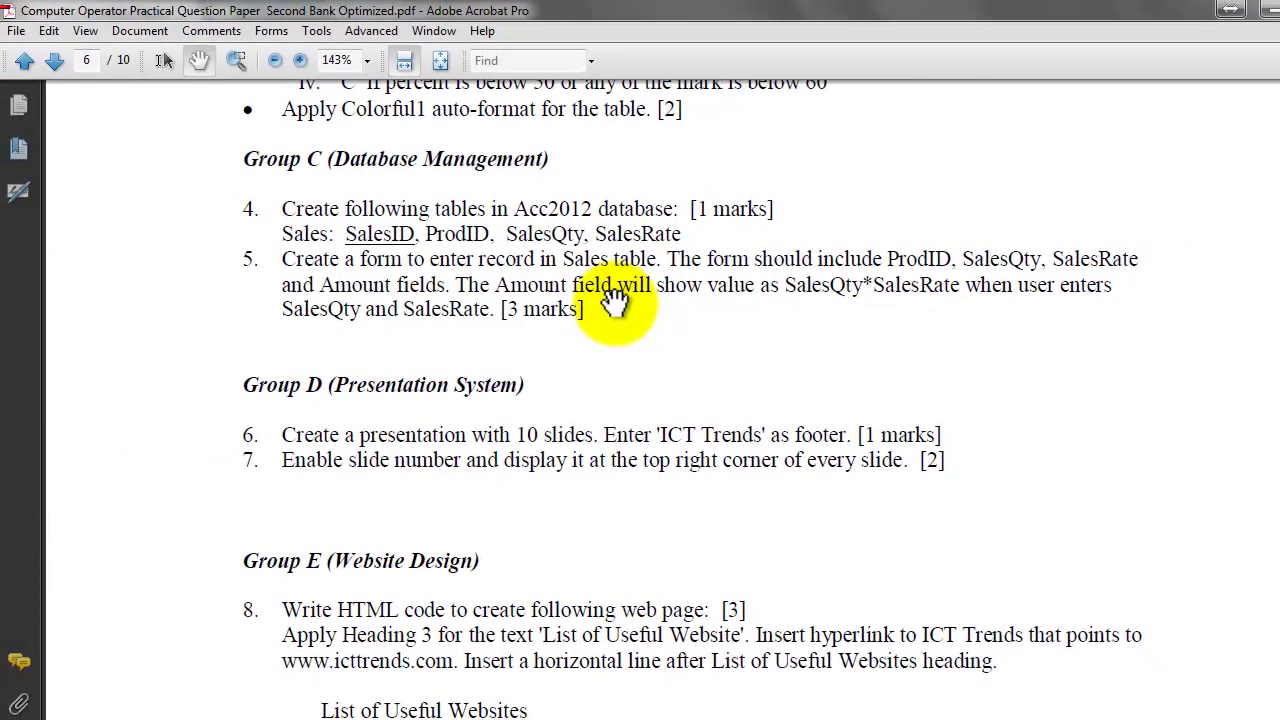
Step: Launch Access 2003 from search and start a new blank database
{"action": "left_click", "coordinate": [40, 712]}
{"action": "type", "text": "access"}
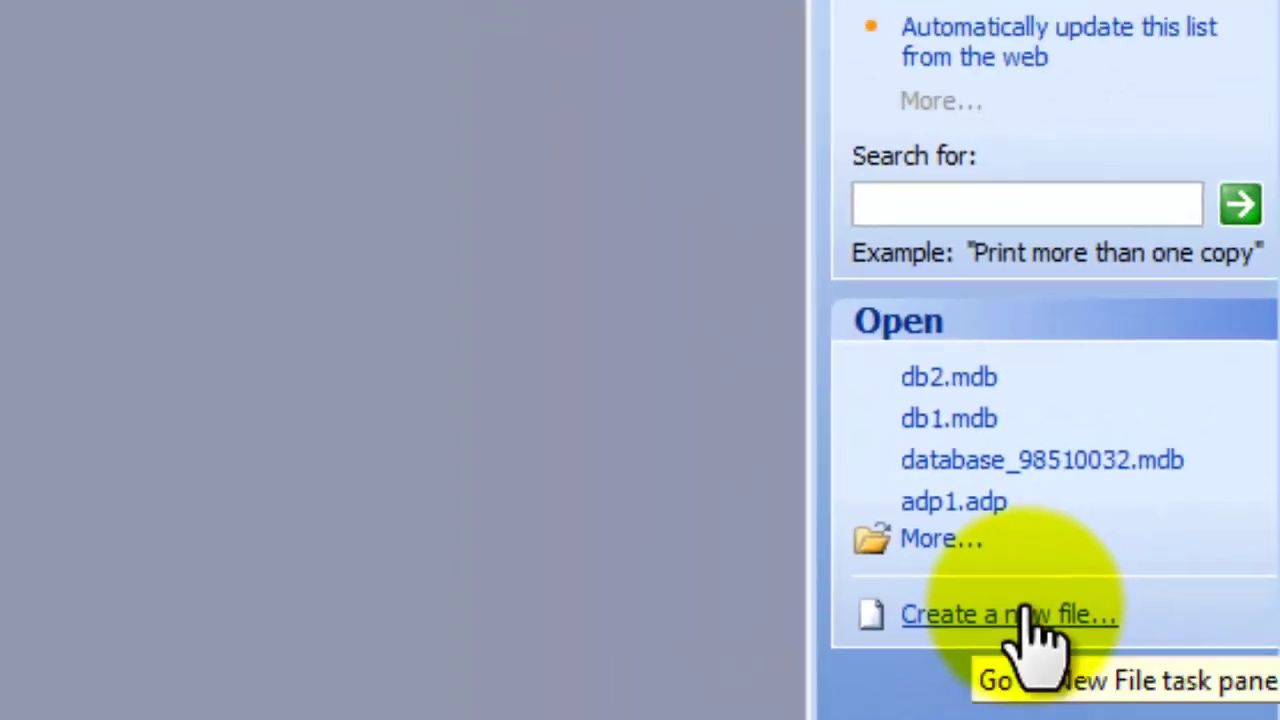
{"action": "left_click", "coordinate": [897, 560]}
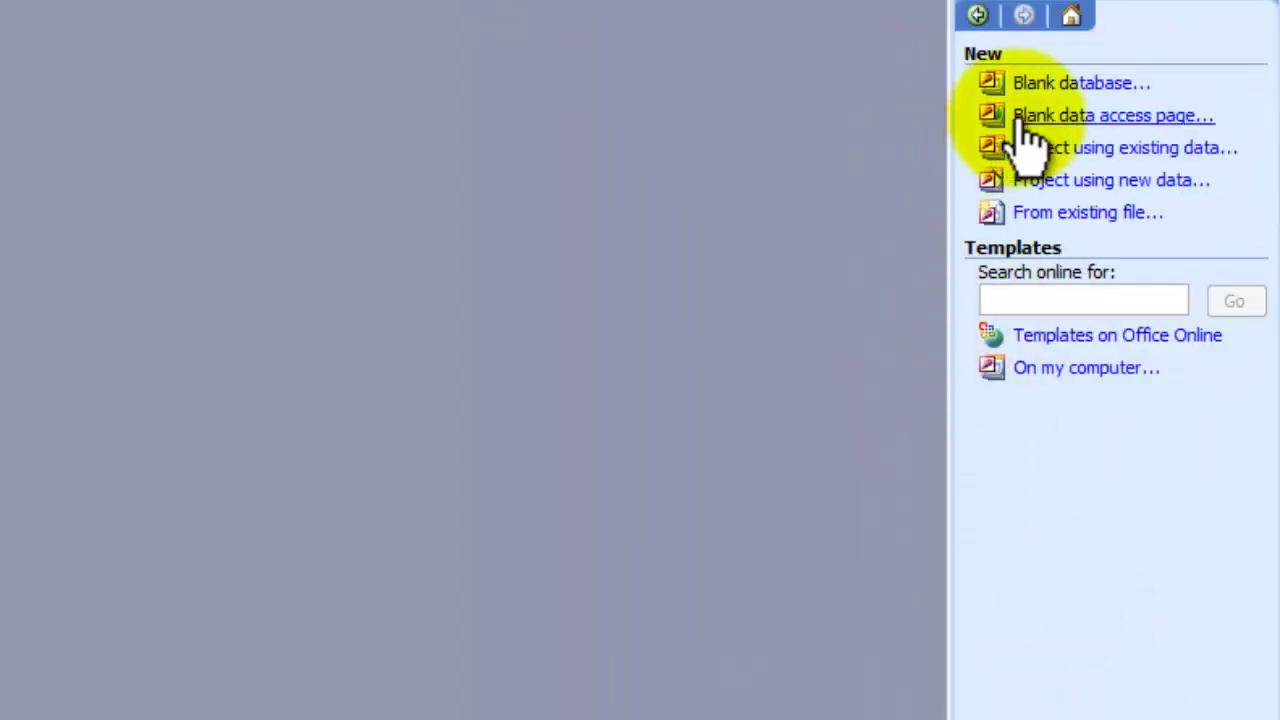
{"action": "left_click", "coordinate": [1106, 78]}
Step: Create the Acc2012 database inside the numbered folder on the Desktop
{"action": "key", "text": "BackSpace"}
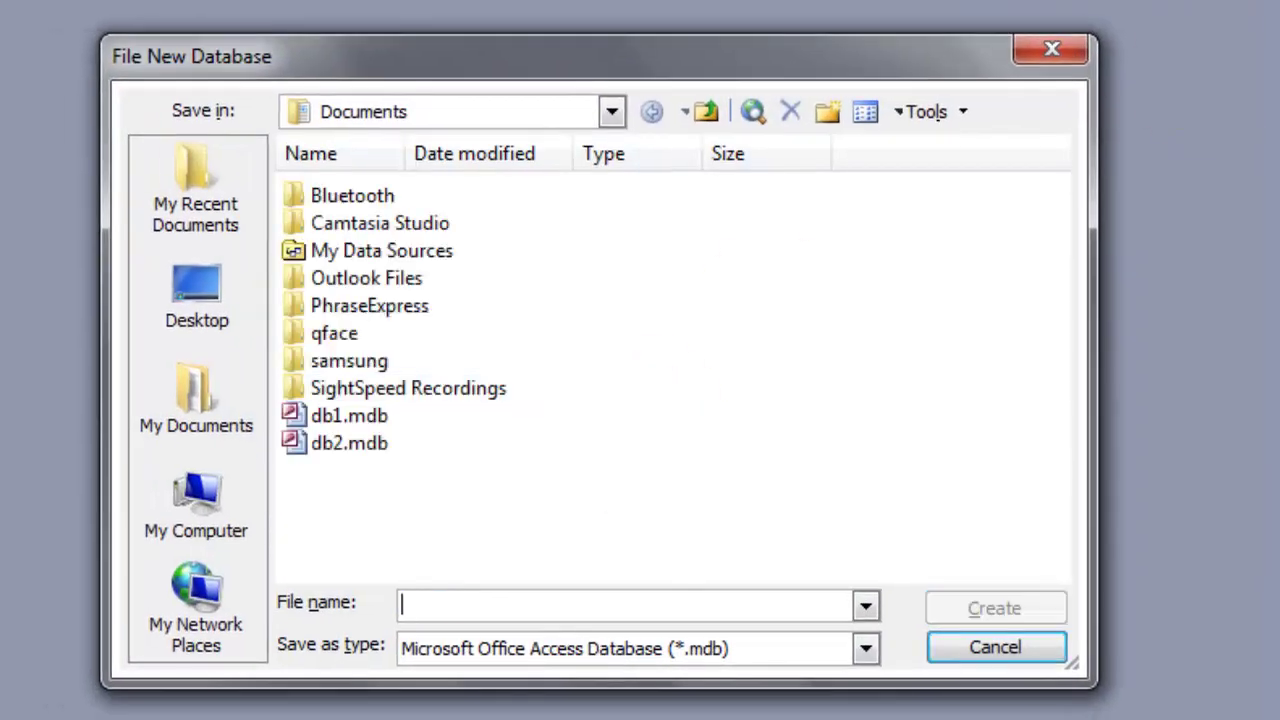
{"action": "type", "text": "Acc2012"}
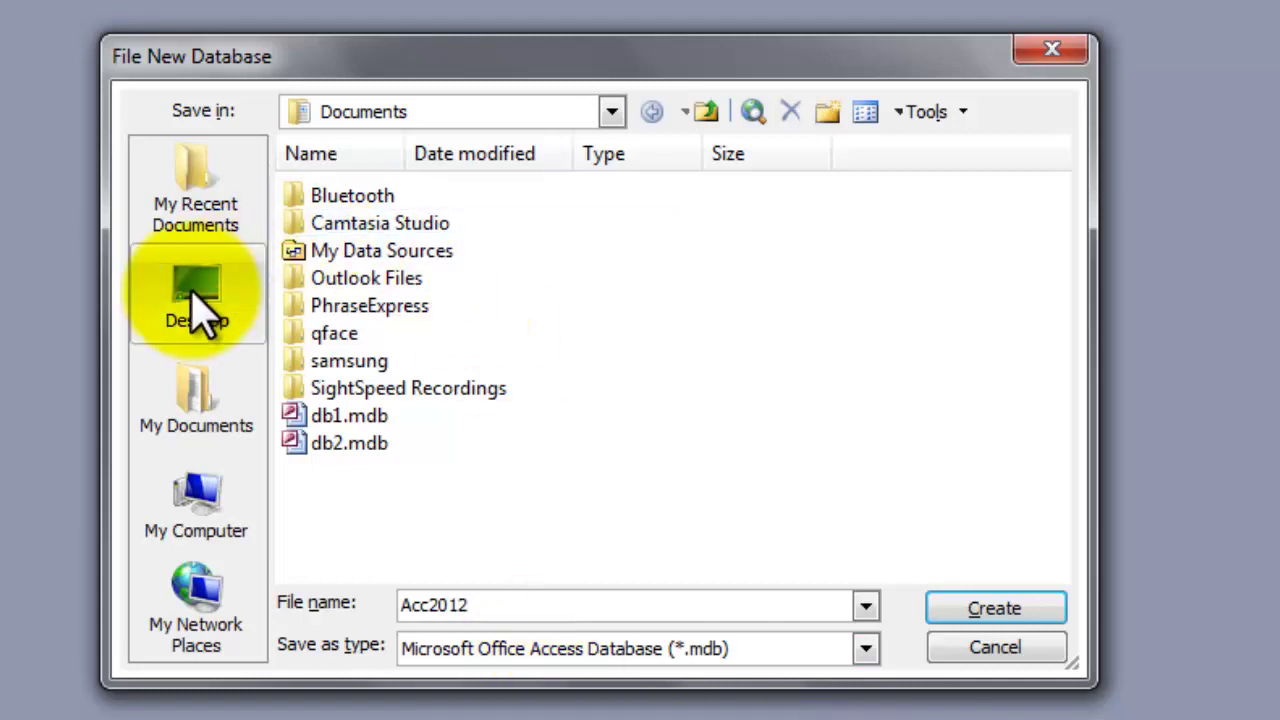
{"action": "left_click", "coordinate": [200, 310]}
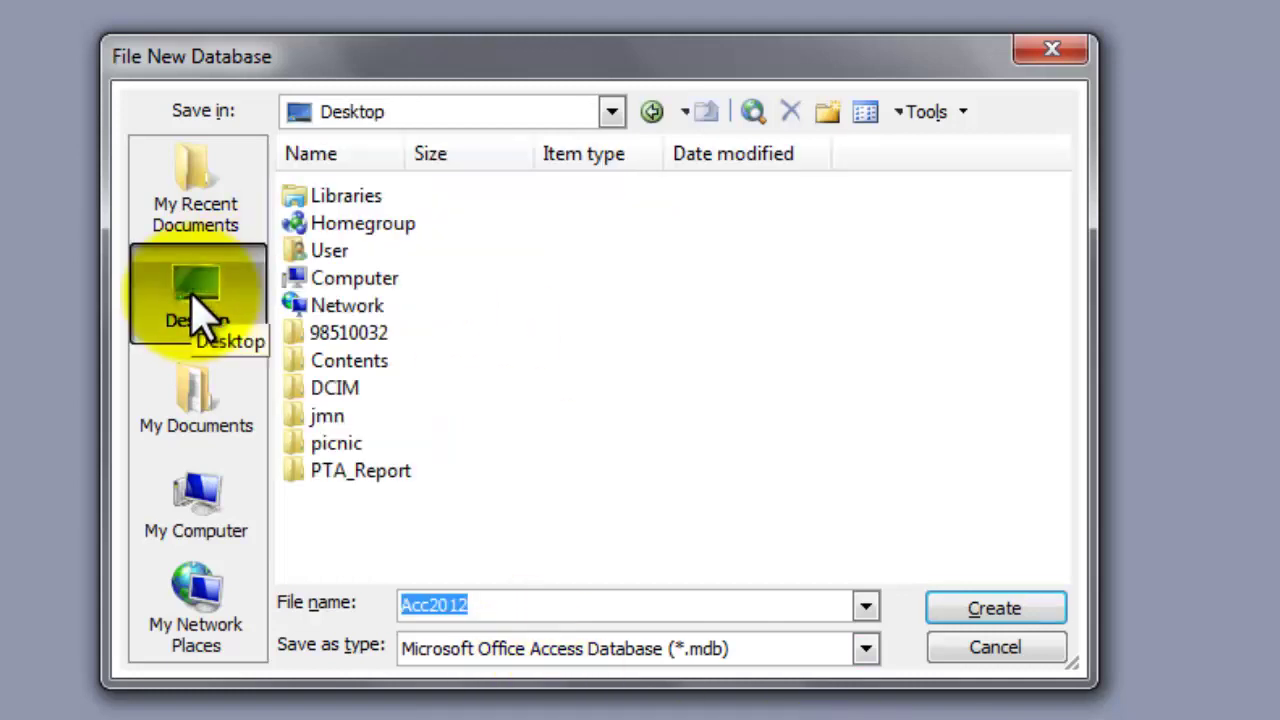
{"action": "left_click", "coordinate": [340, 333]}
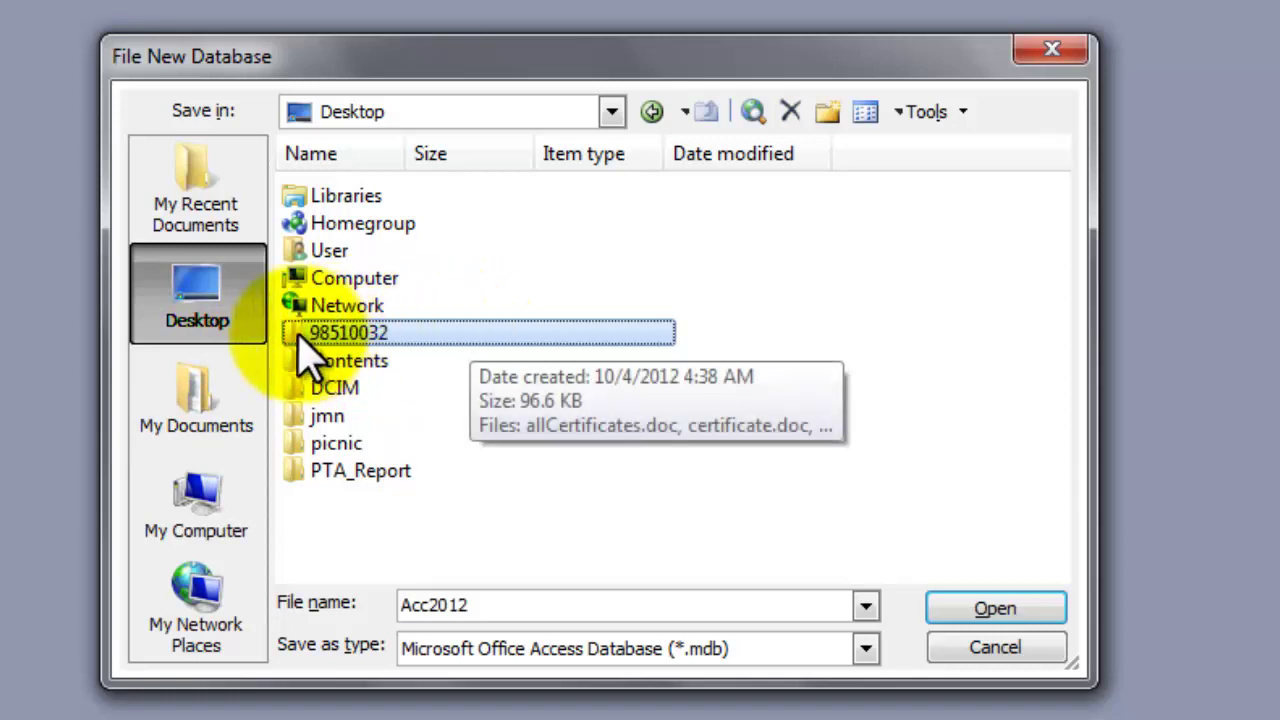
{"action": "double_click", "coordinate": [300, 336]}
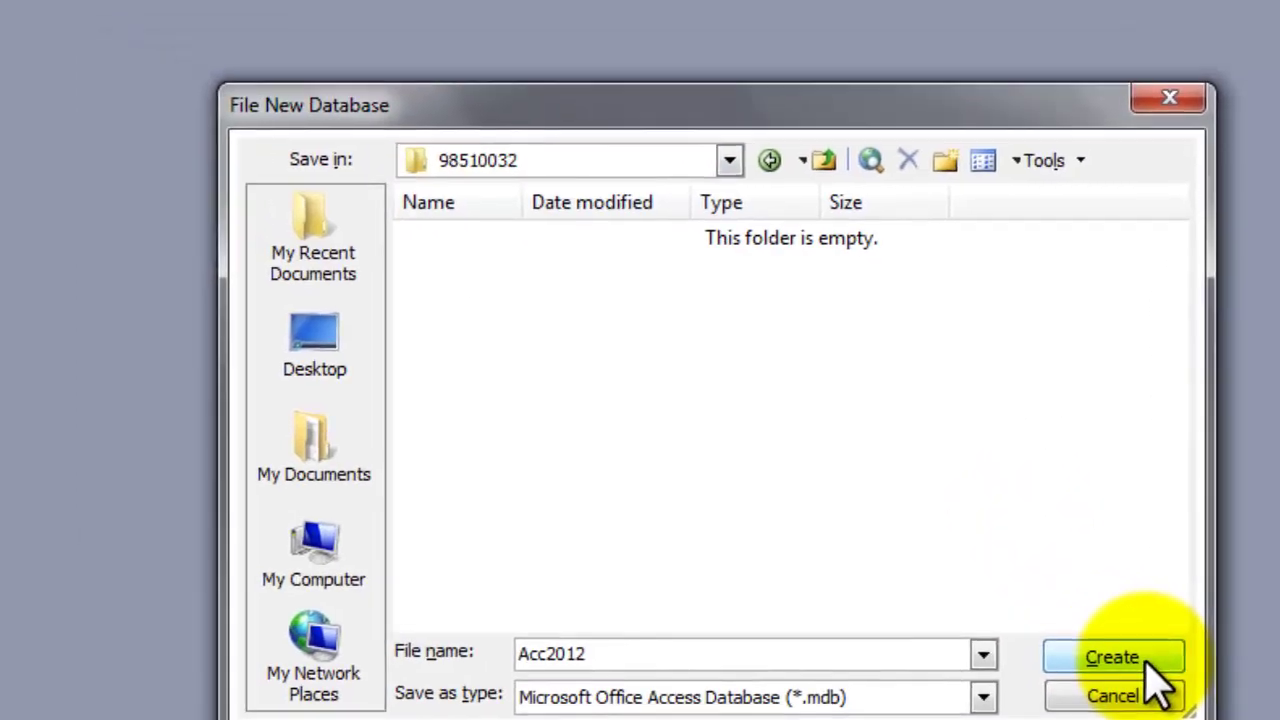
{"action": "left_click", "coordinate": [1150, 660]}
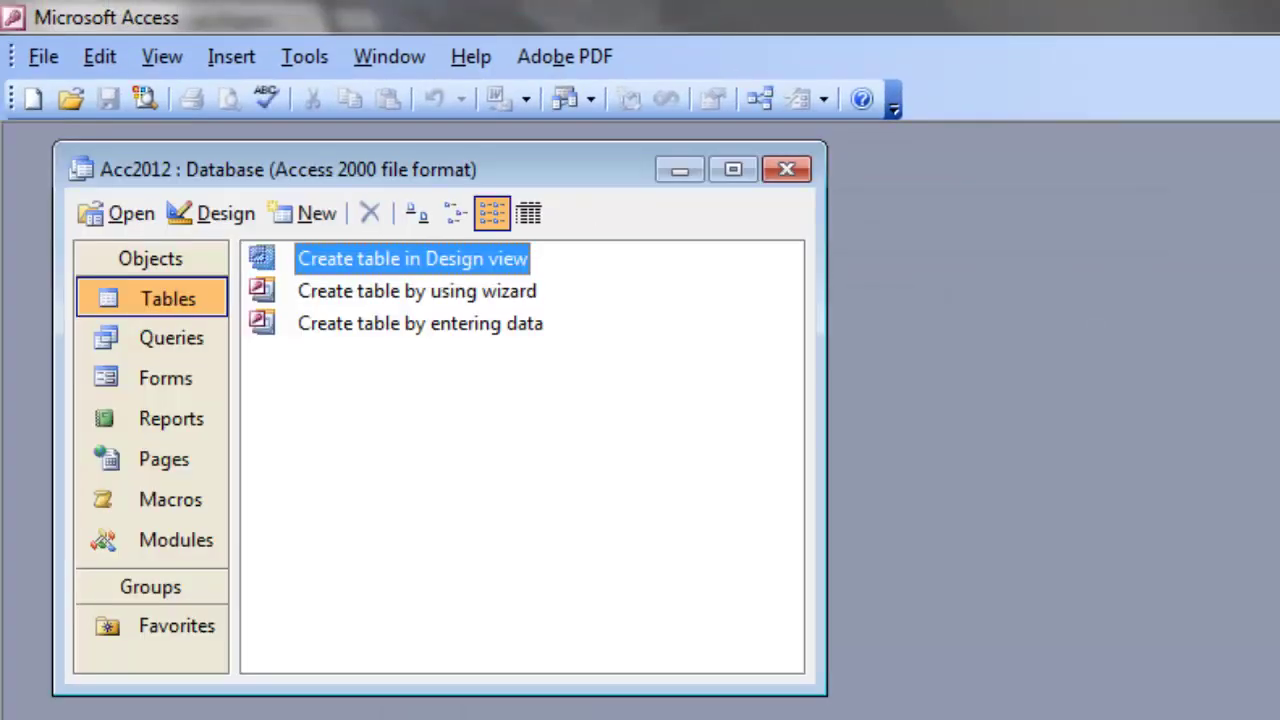
Step: Reposition the Acc2012 database window
{"action": "left_click_drag", "start_coordinate": [455, 169], "coordinate": [890, 332]}
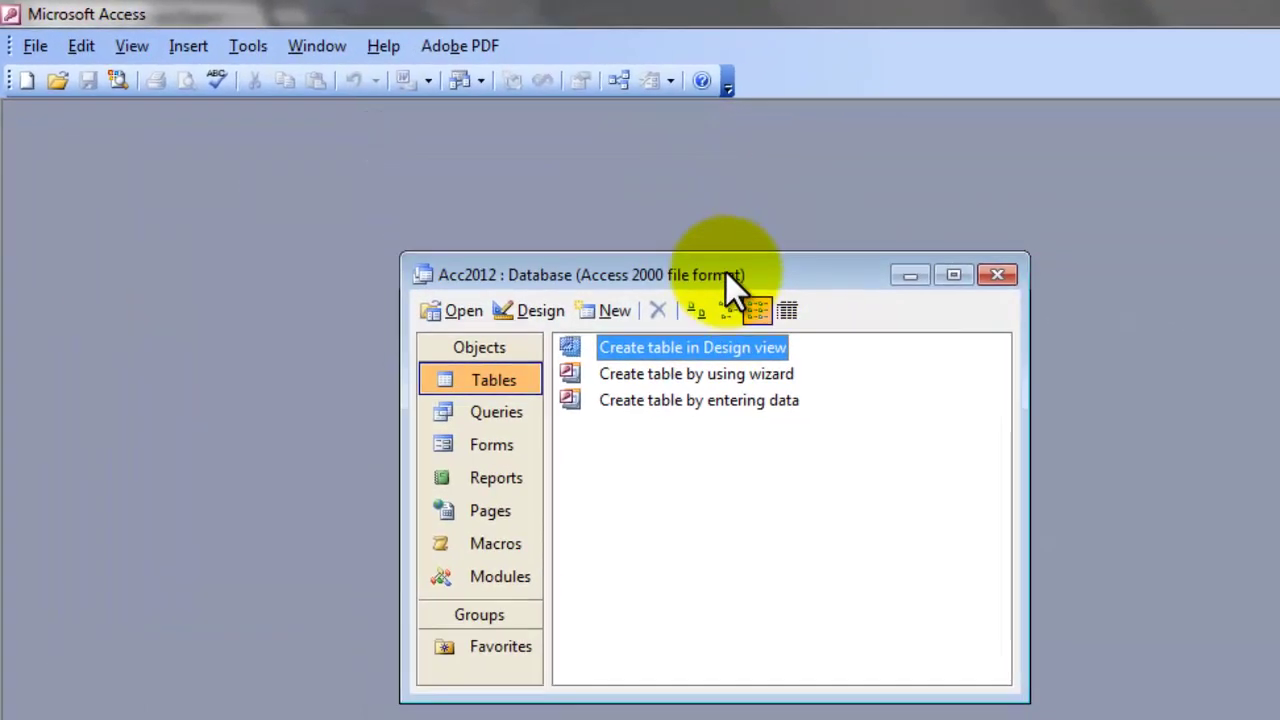
{"action": "left_click_drag", "start_coordinate": [725, 271], "coordinate": [728, 272]}
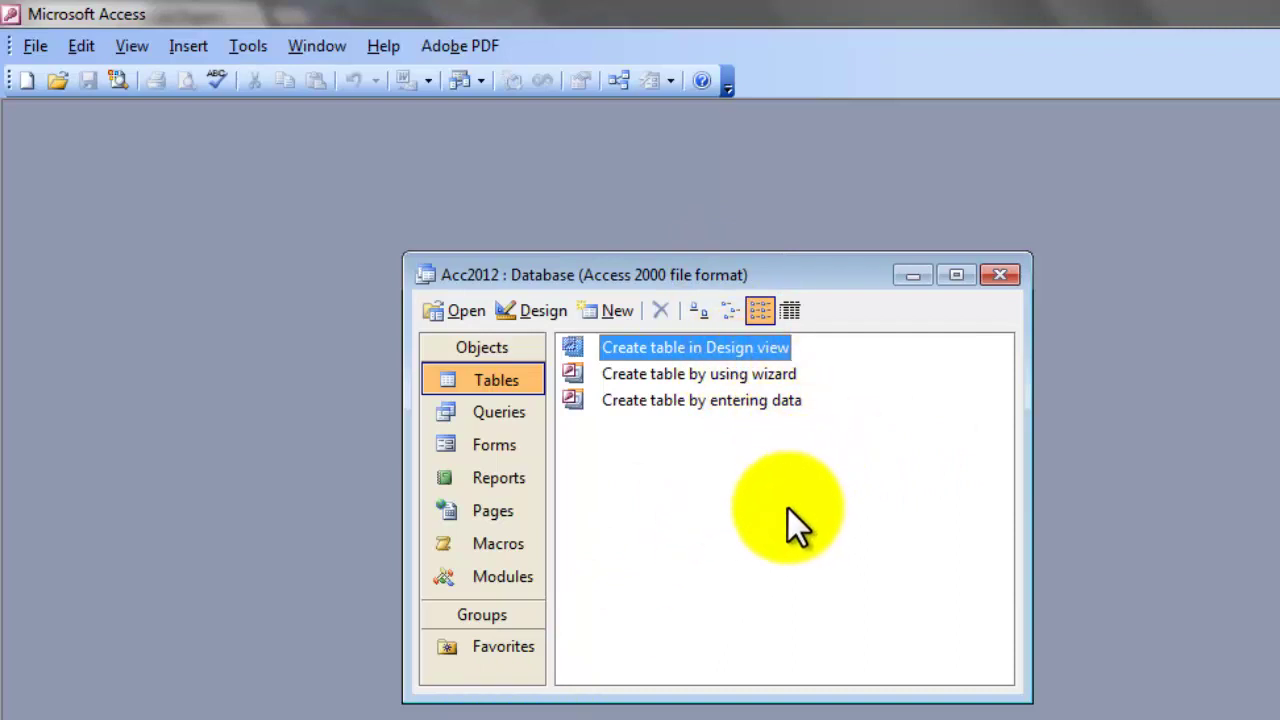
Step: Open a new table in Design view, then resize and move its window
{"action": "double_click", "coordinate": [625, 347]}
{"action": "left_click_drag", "start_coordinate": [866, 634], "coordinate": [755, 719]}
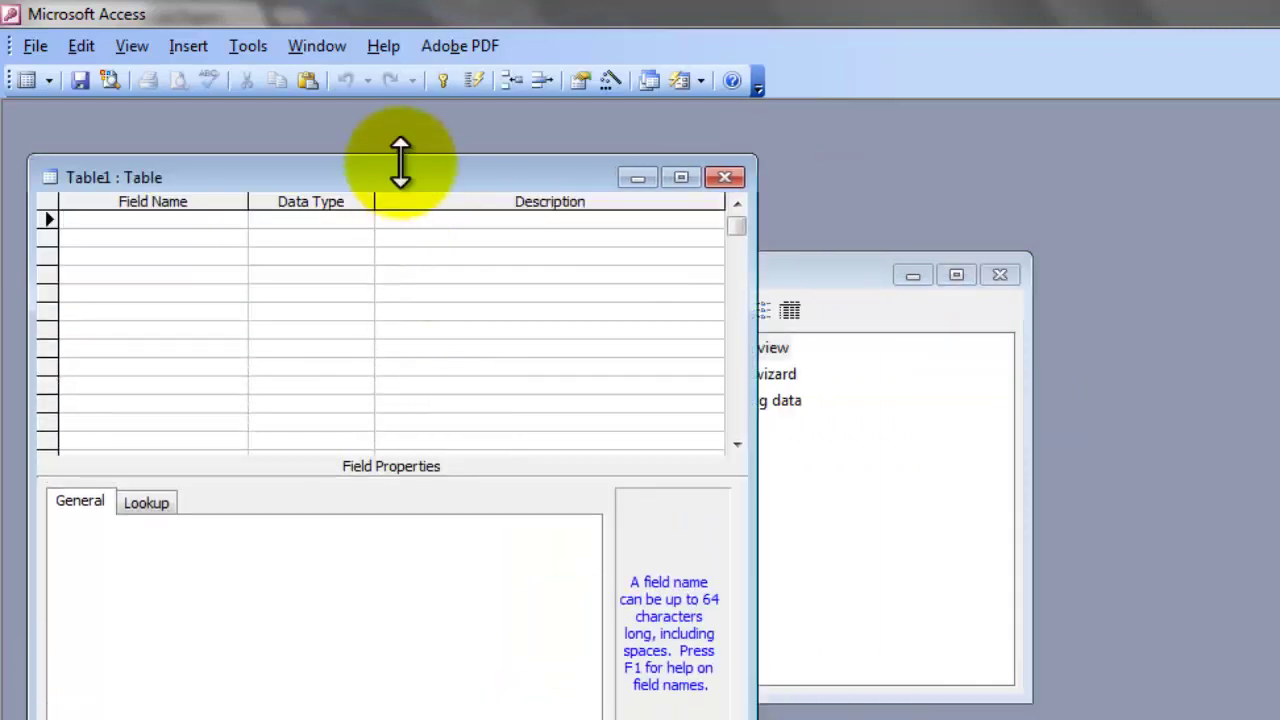
{"action": "left_click_drag", "start_coordinate": [402, 178], "coordinate": [833, 218]}
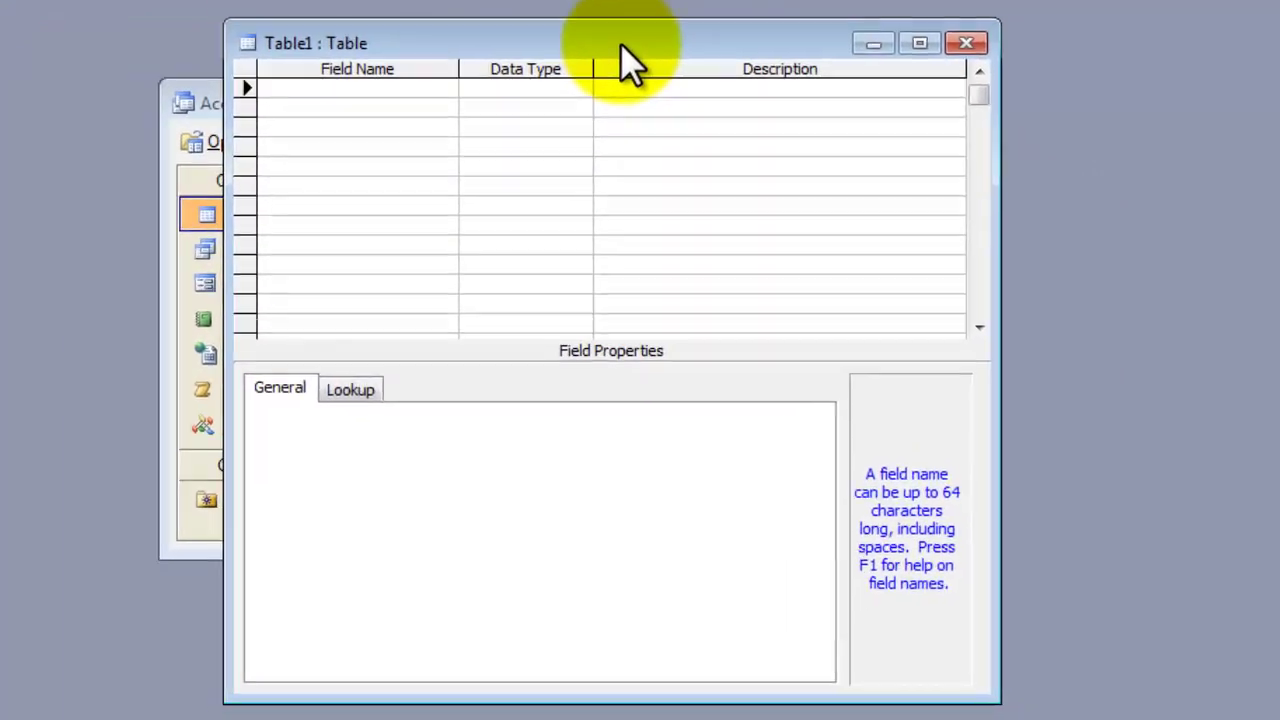
Step: Add SalesID as an AutoNumber field and make it the primary key
{"action": "type", "text": "Sales"}
{"action": "key", "text": "BackSpace"}
{"action": "key", "text": "BackSpace"}
{"action": "type", "text": "ID"}
{"action": "key", "text": "Tab"}
{"action": "type", "text": "au"}
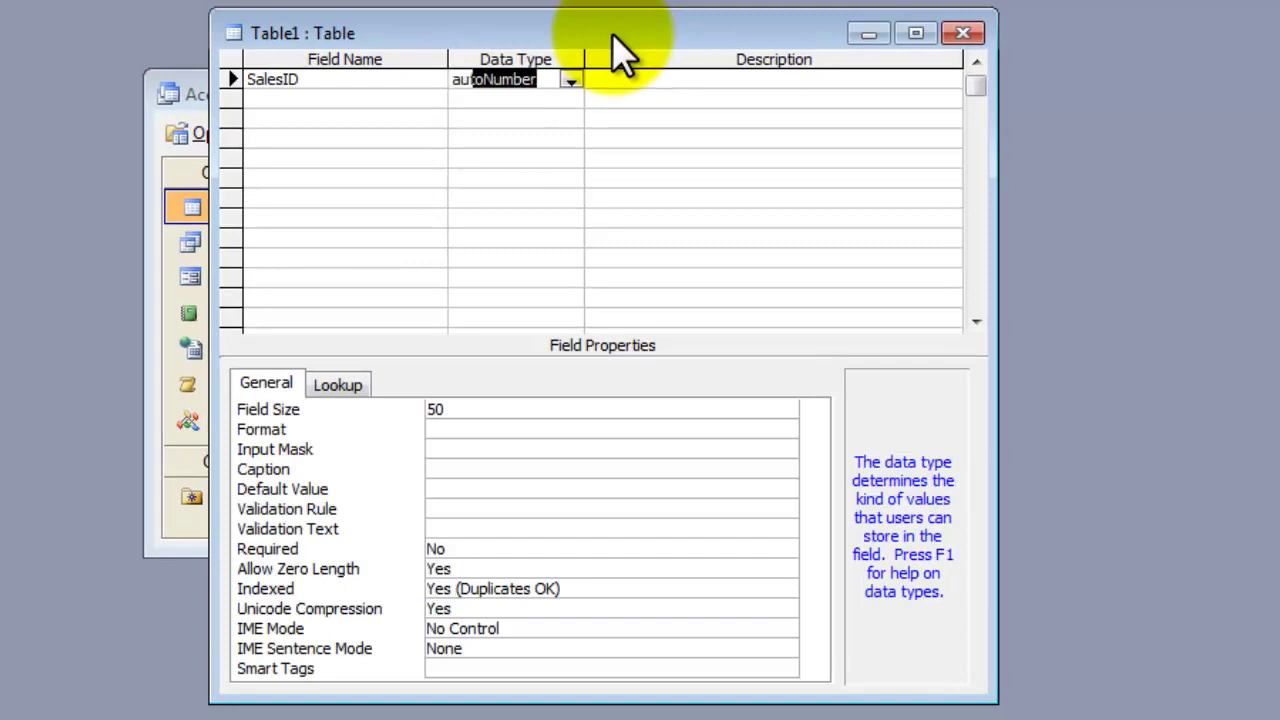
{"action": "key", "text": "Tab"}
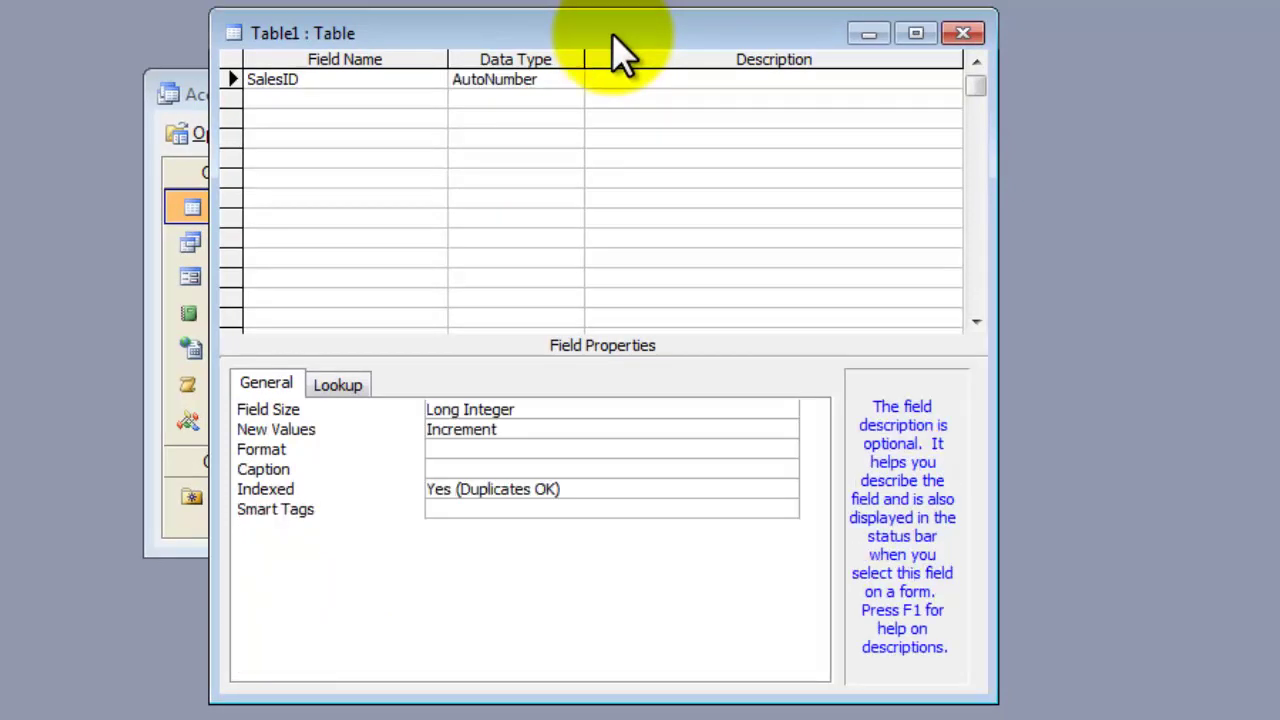
{"action": "right_click", "coordinate": [232, 78]}
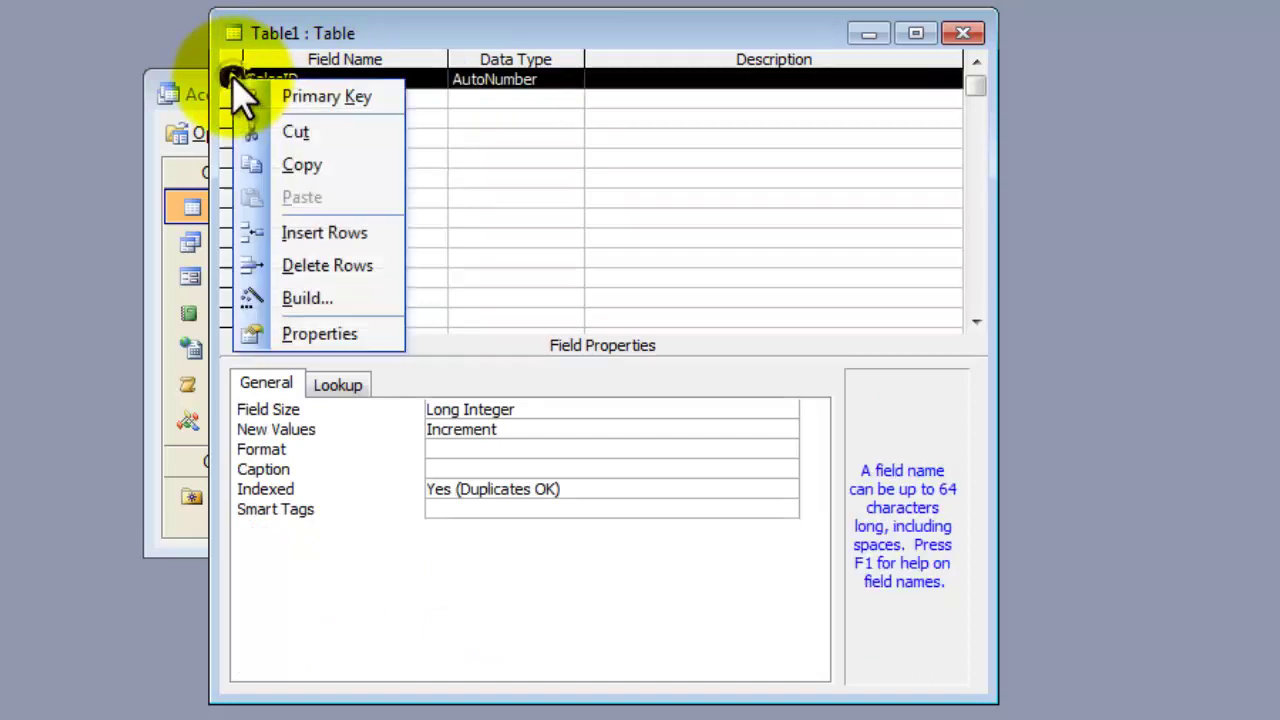
{"action": "left_click", "coordinate": [333, 100]}
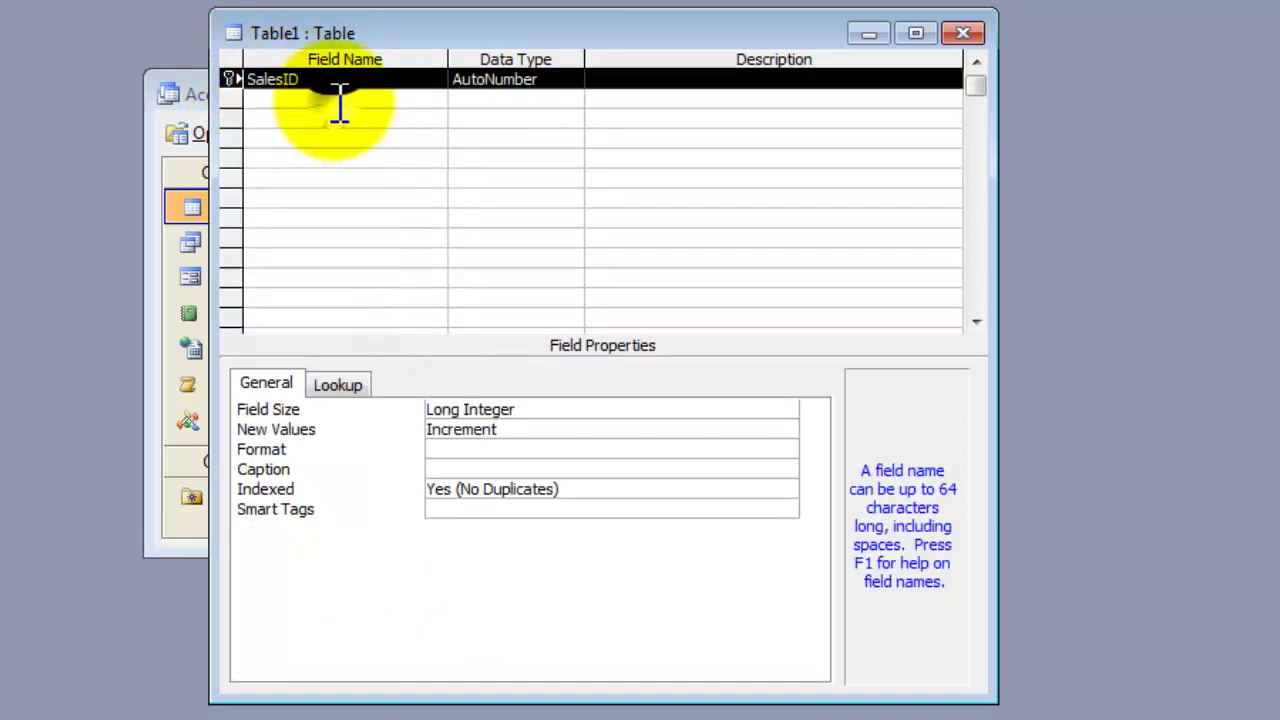
{"action": "left_click", "coordinate": [663, 79]}
{"action": "key", "text": "Return"}
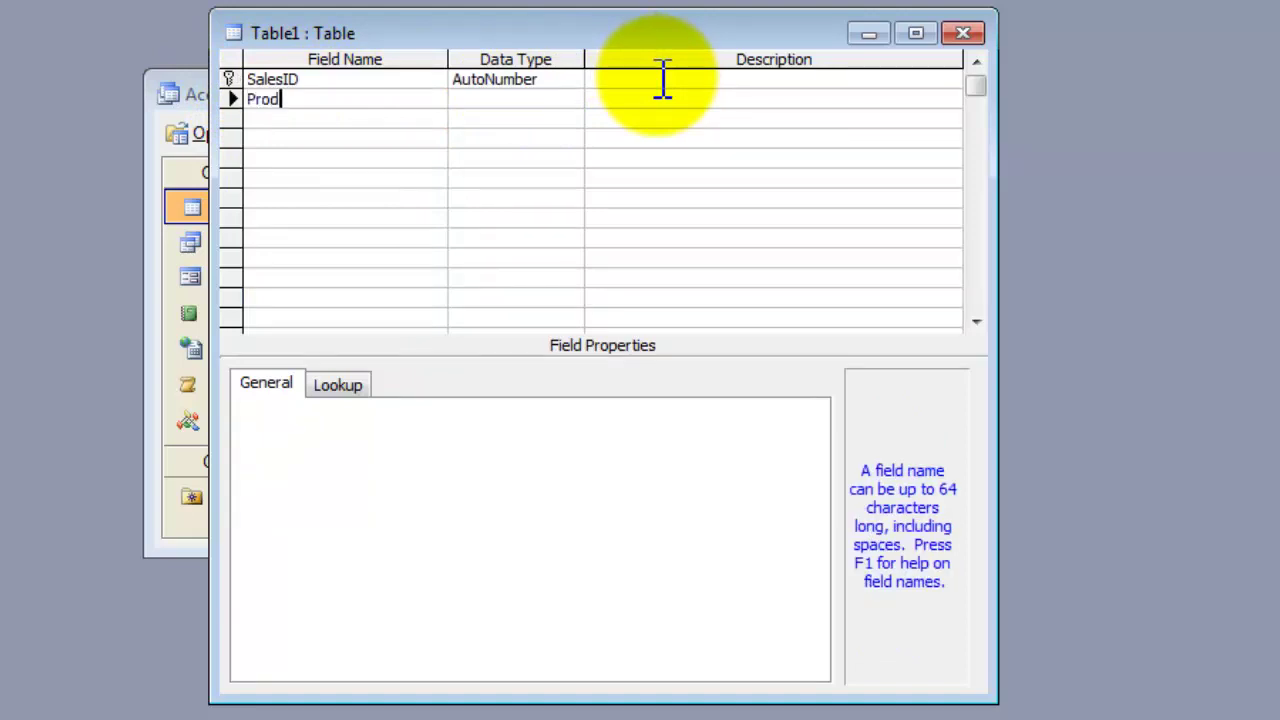
Step: Add ProdID and SalesQty as Number fields and SalesRate as a Currency field
{"action": "key", "text": "Return"}
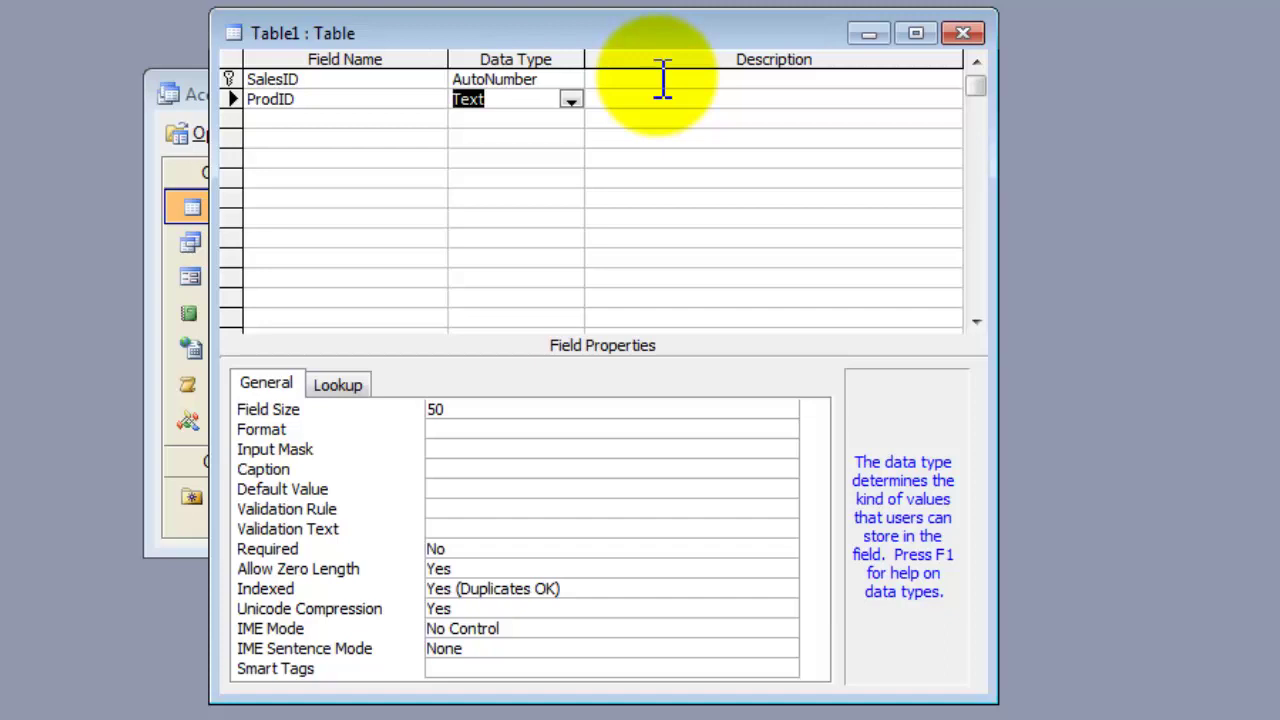
{"action": "type", "text": "number"}
{"action": "key", "text": "Tab"}
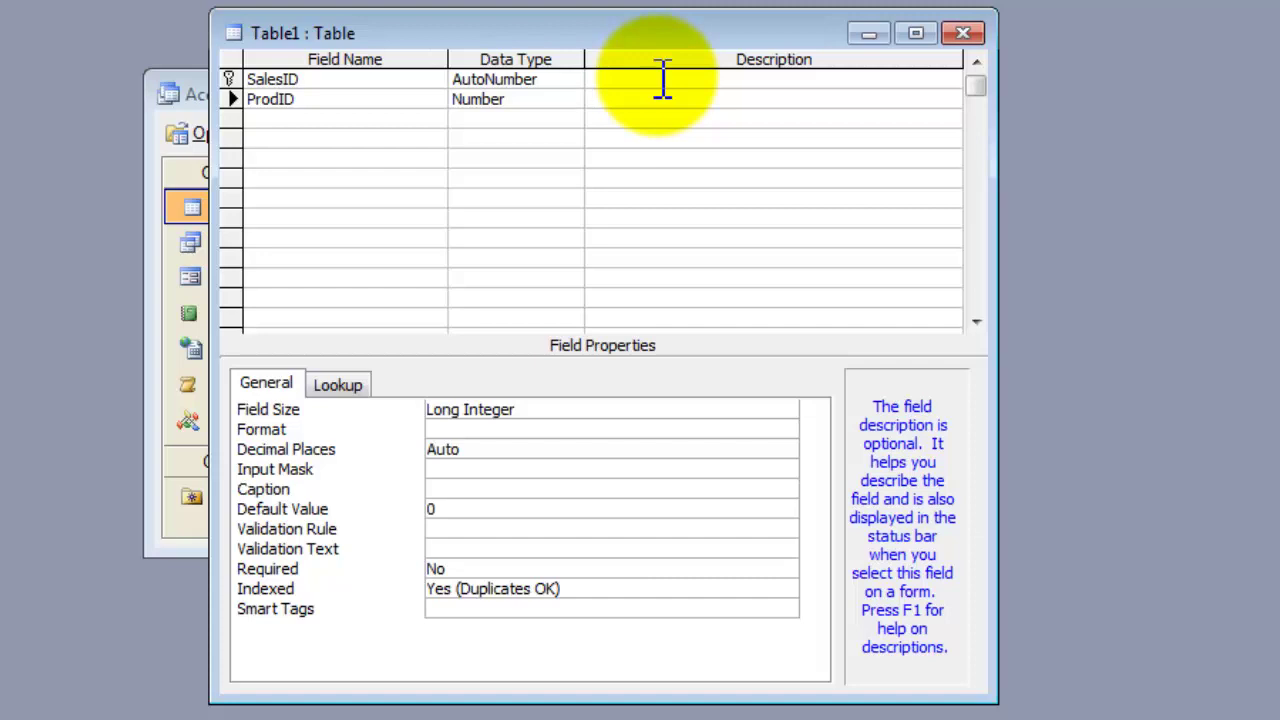
{"action": "key", "text": "Return"}
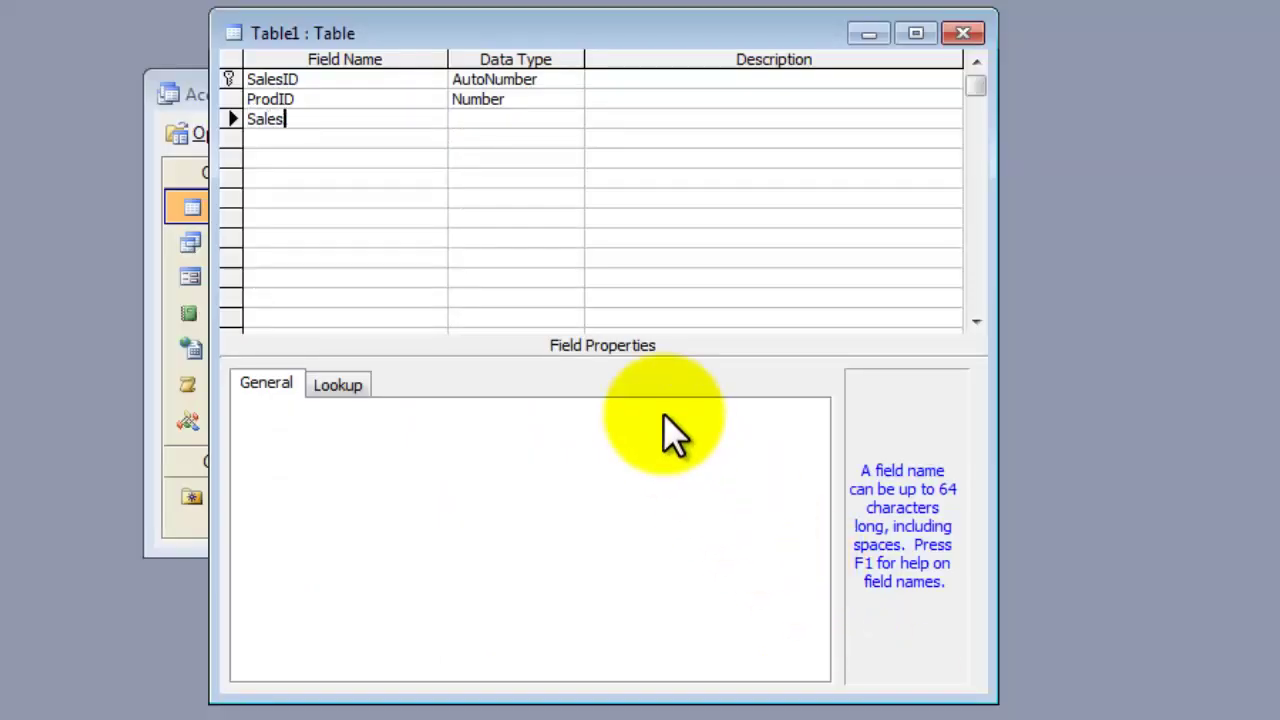
{"action": "type", "text": "y"}
{"action": "key", "text": "Tab"}
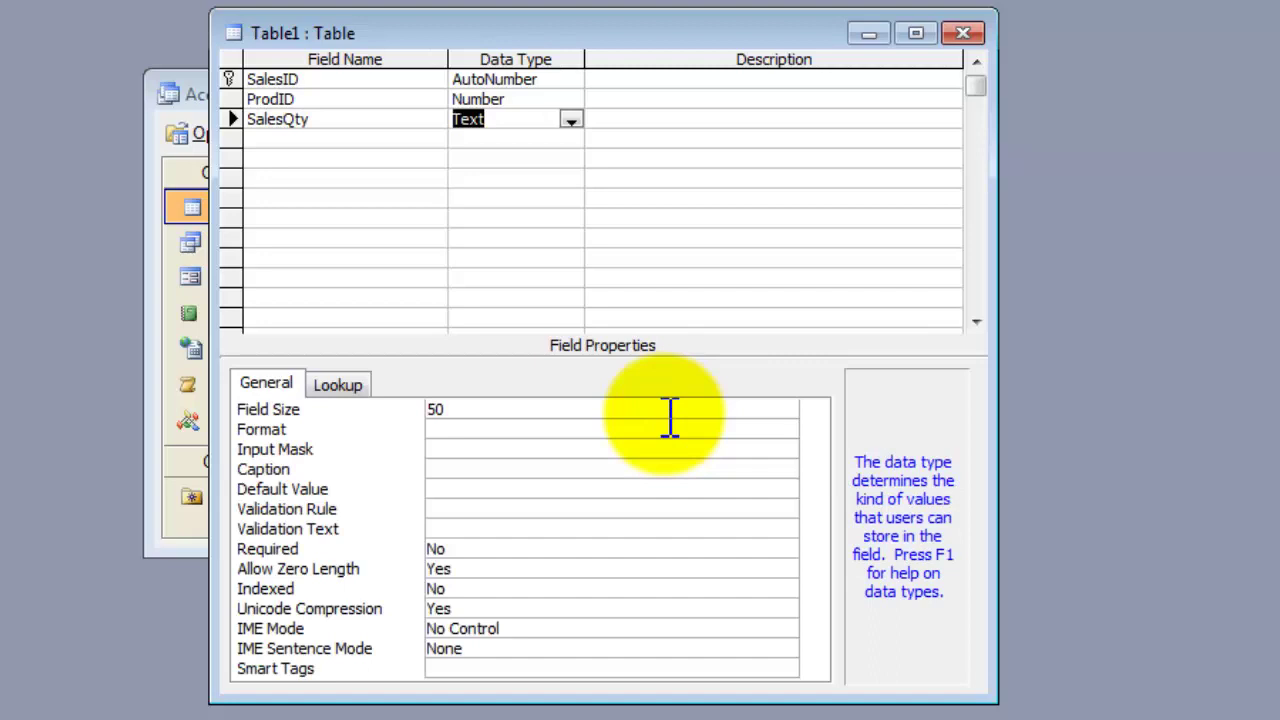
{"action": "type", "text": "number"}
{"action": "key", "text": "Tab"}
{"action": "key", "text": "Tab"}
{"action": "type", "text": "SalesRate"}
{"action": "key", "text": "Tab"}
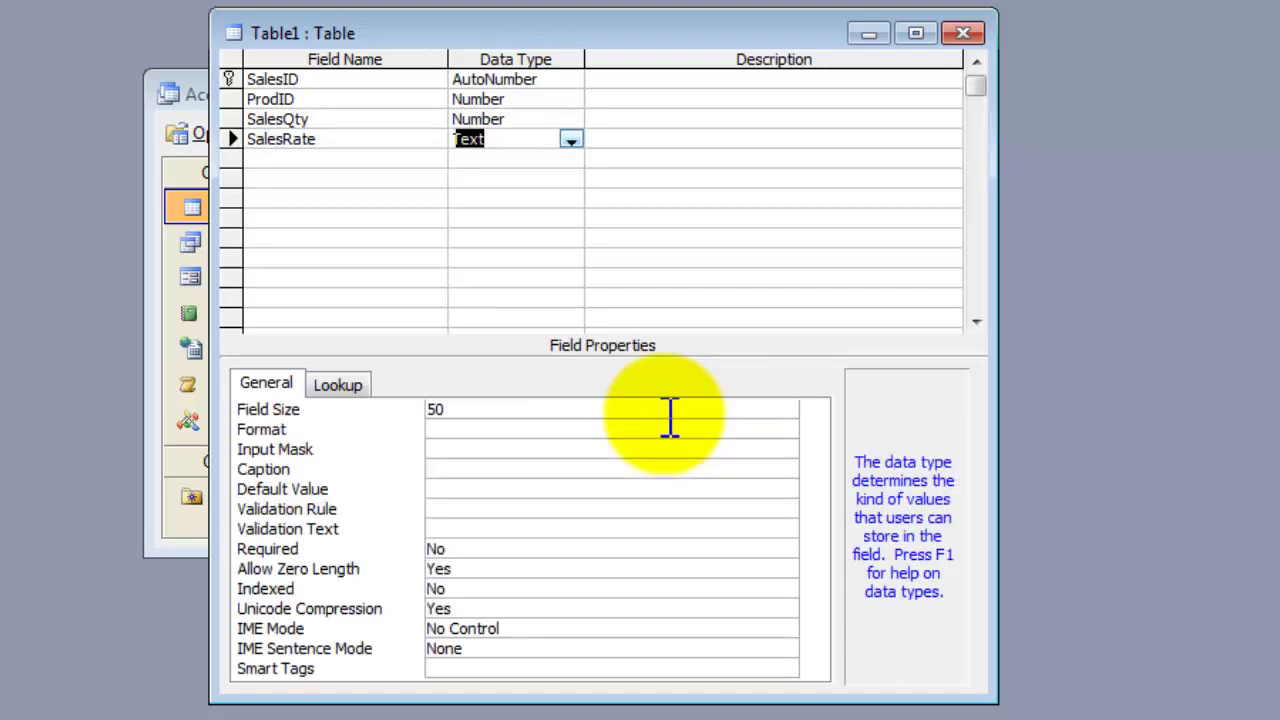
{"action": "type", "text": "currency"}
{"action": "key", "text": "Tab"}
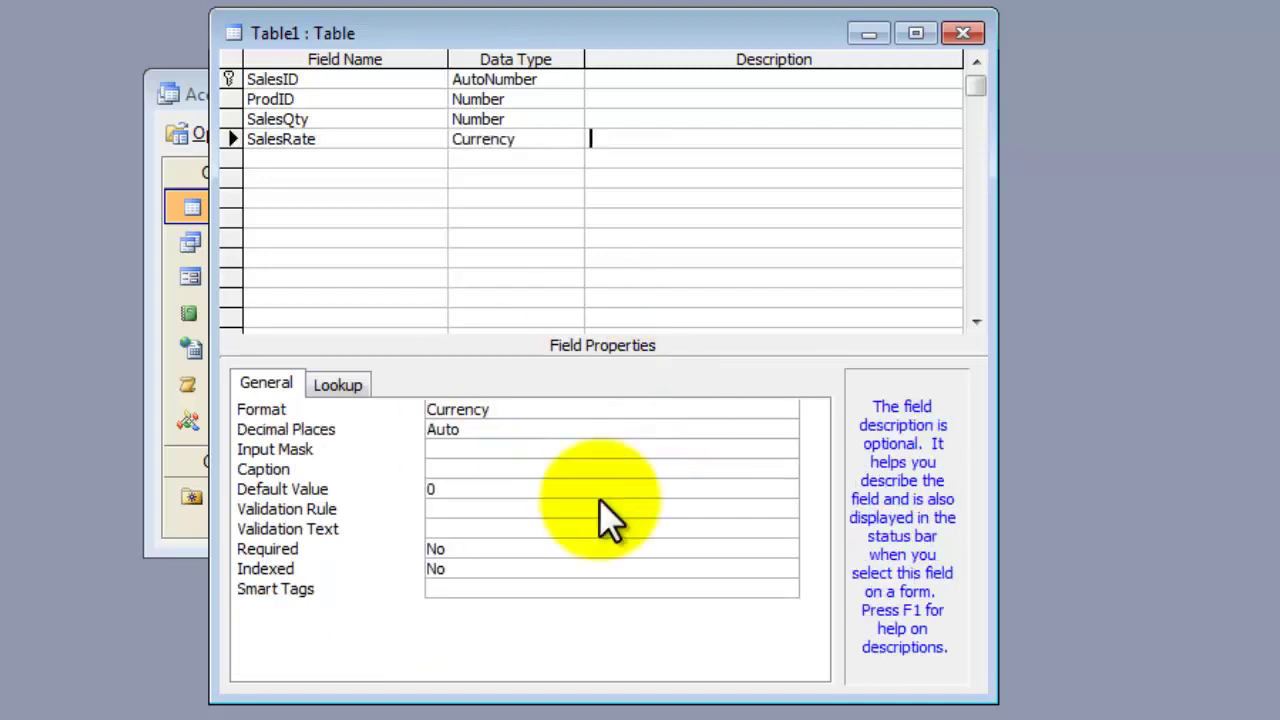
Step: Close Table1's design, save it as Sales, and select it in the Tables list
{"action": "left_click", "coordinate": [970, 36]}
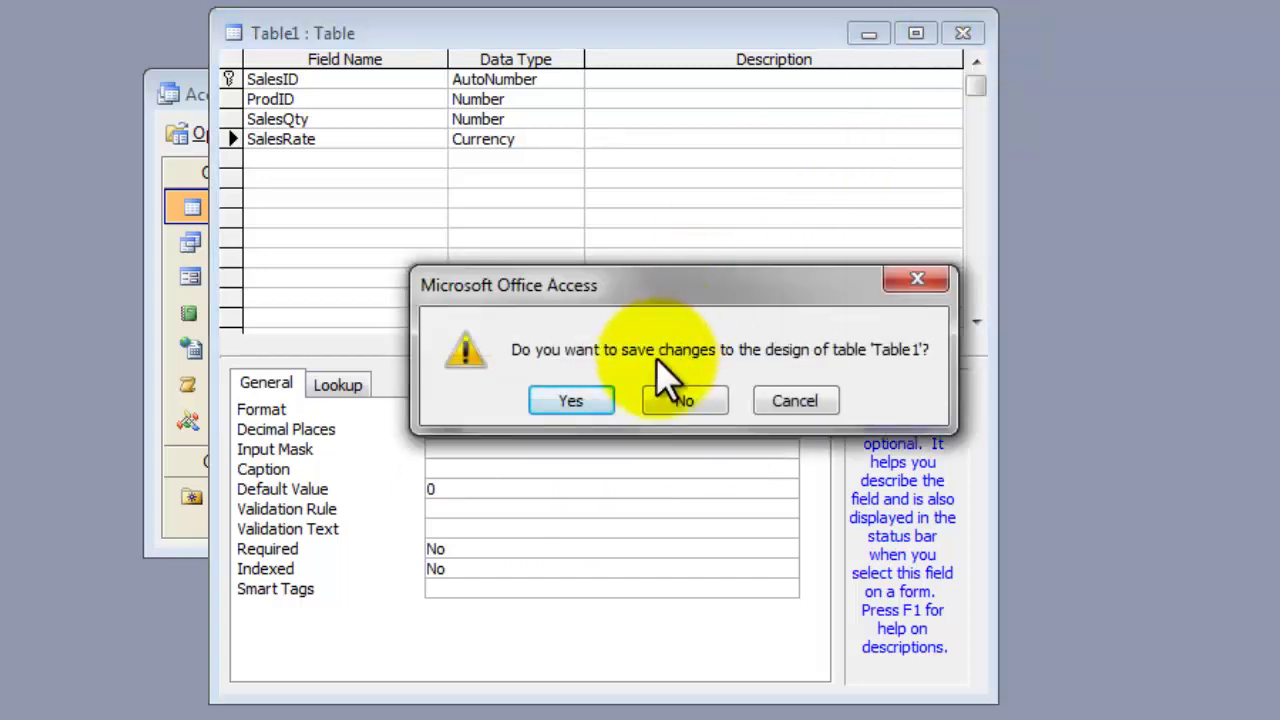
{"action": "left_click", "coordinate": [582, 396]}
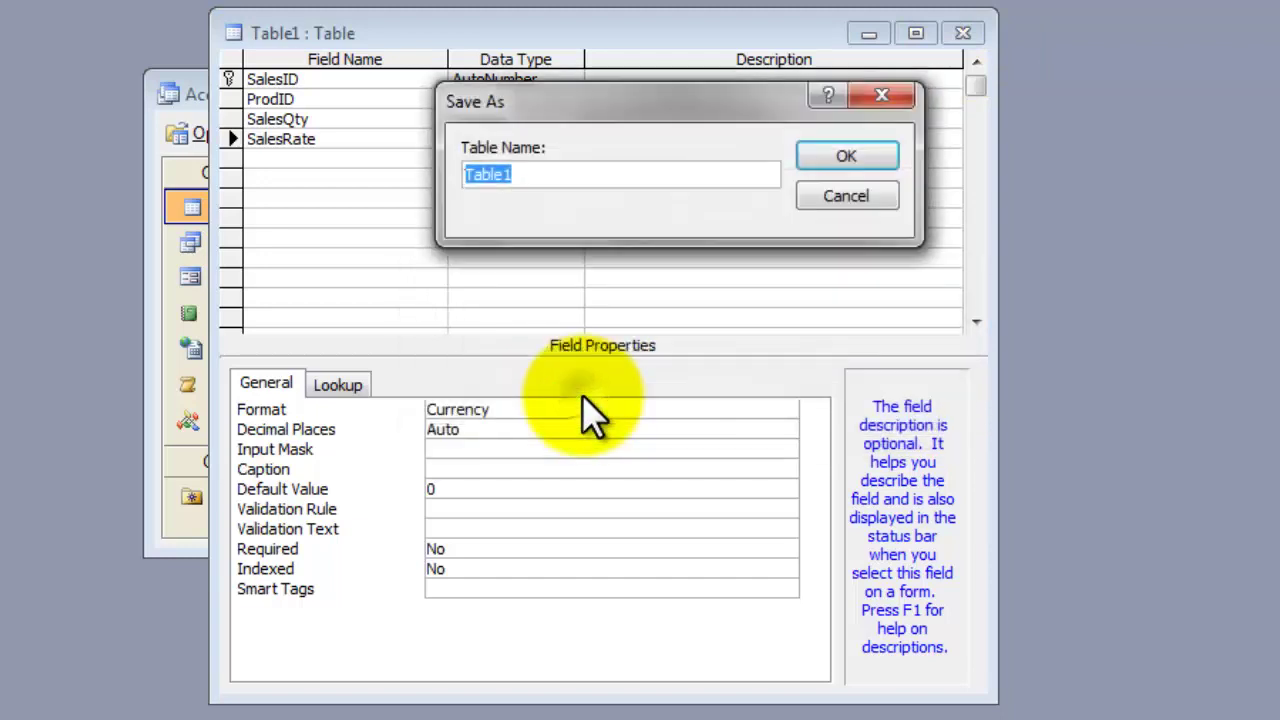
{"action": "type", "text": "Sa"}
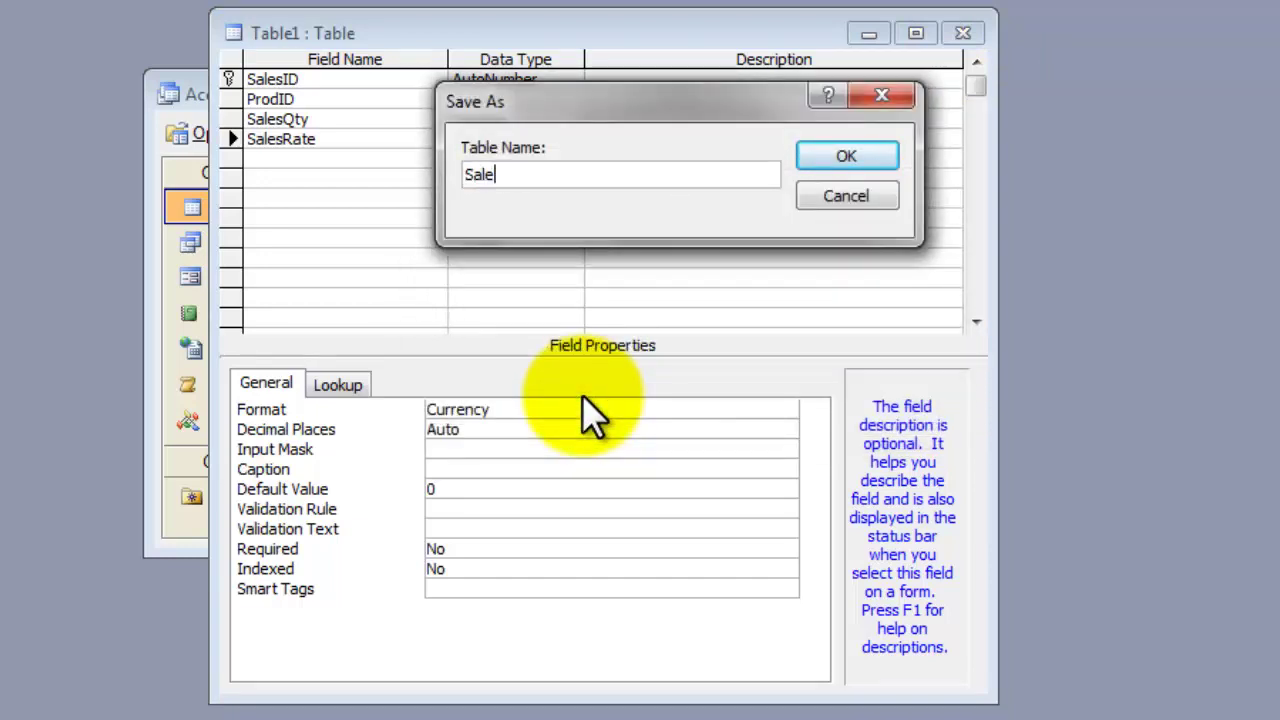
{"action": "left_click", "coordinate": [860, 160]}
{"action": "left_click", "coordinate": [381, 260]}
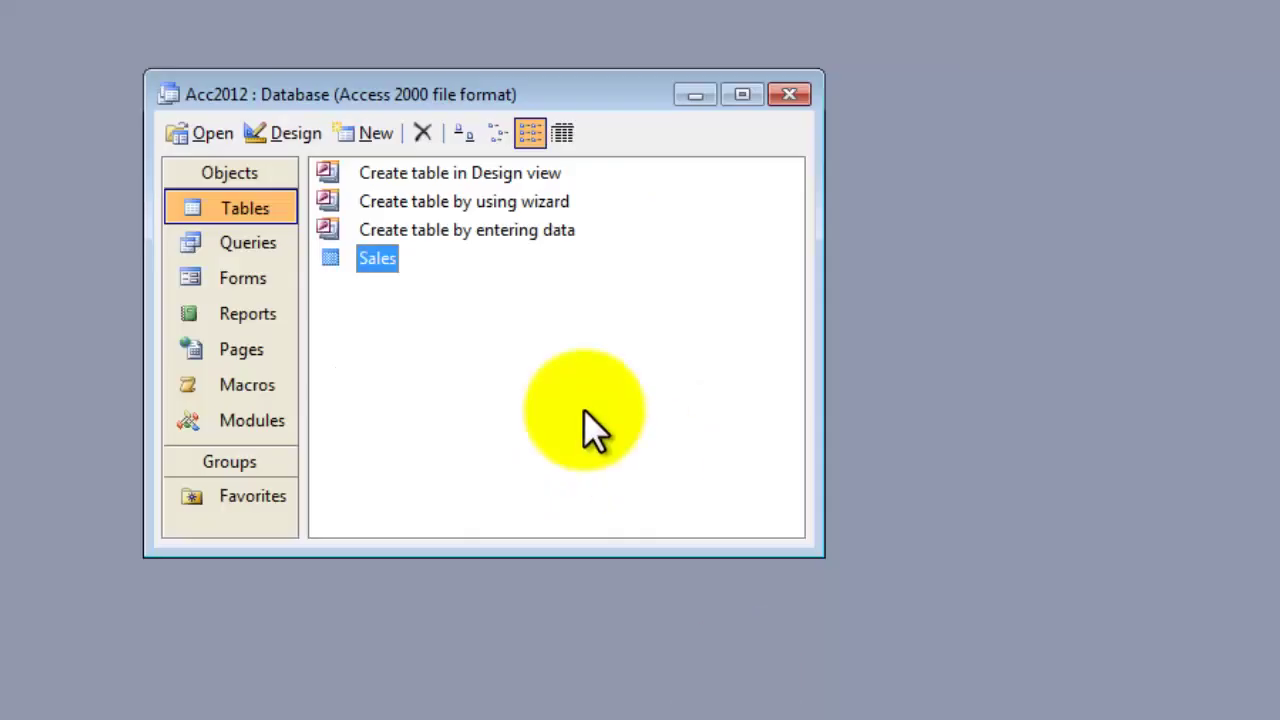
Step: Under Forms, launch 'Create form by using wizard' to build a form from the Sales table
{"action": "left_click", "coordinate": [528, 335]}
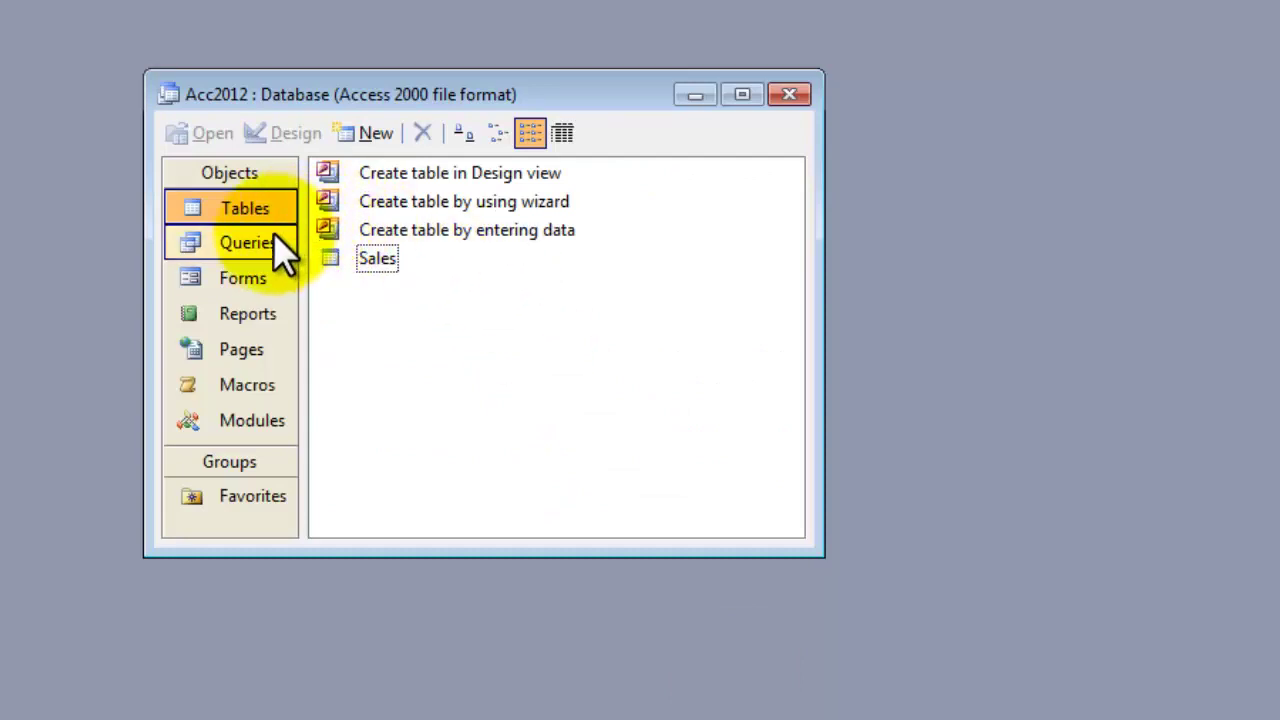
{"action": "left_click", "coordinate": [228, 274]}
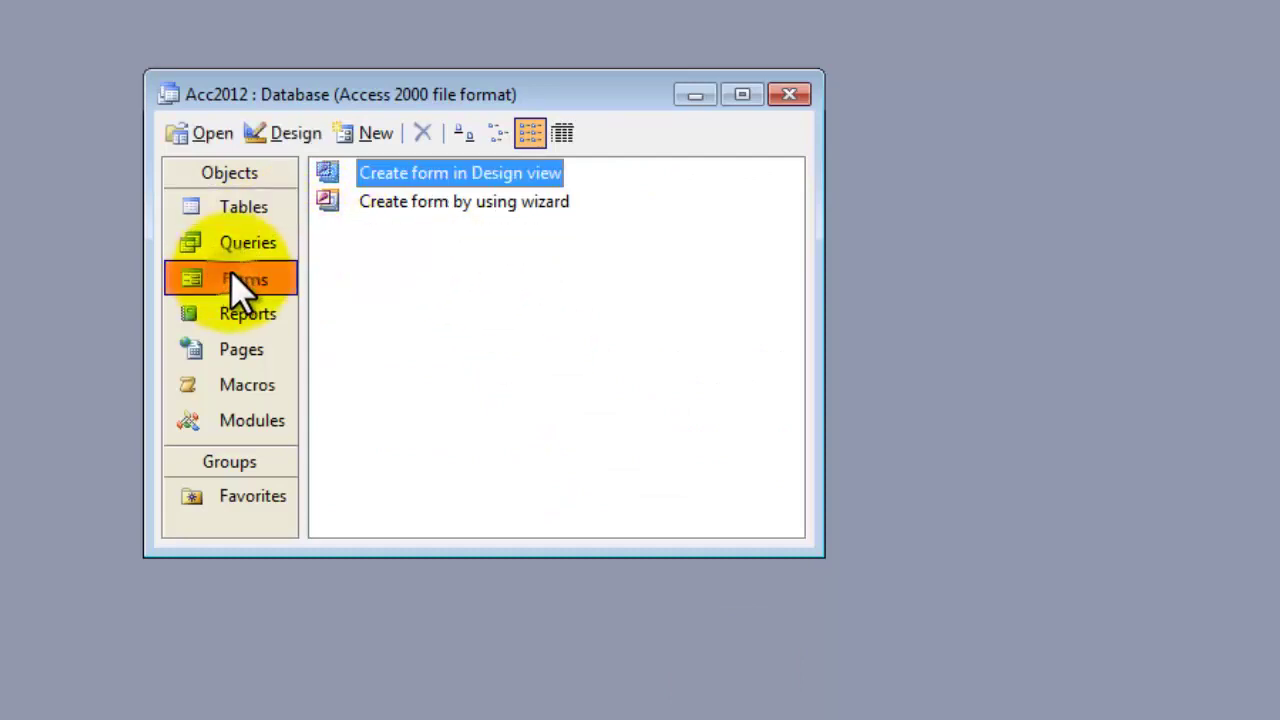
{"action": "left_click", "coordinate": [421, 281]}
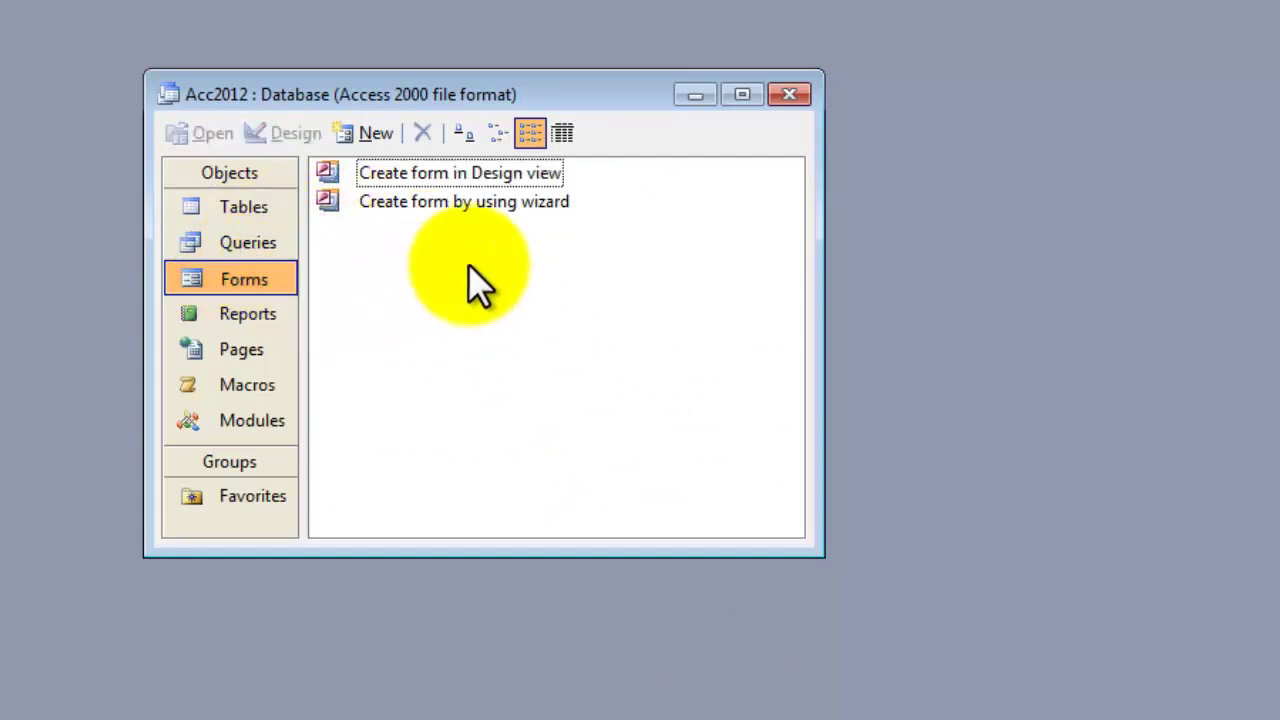
{"action": "left_click", "coordinate": [501, 204]}
{"action": "left_click", "coordinate": [501, 176]}
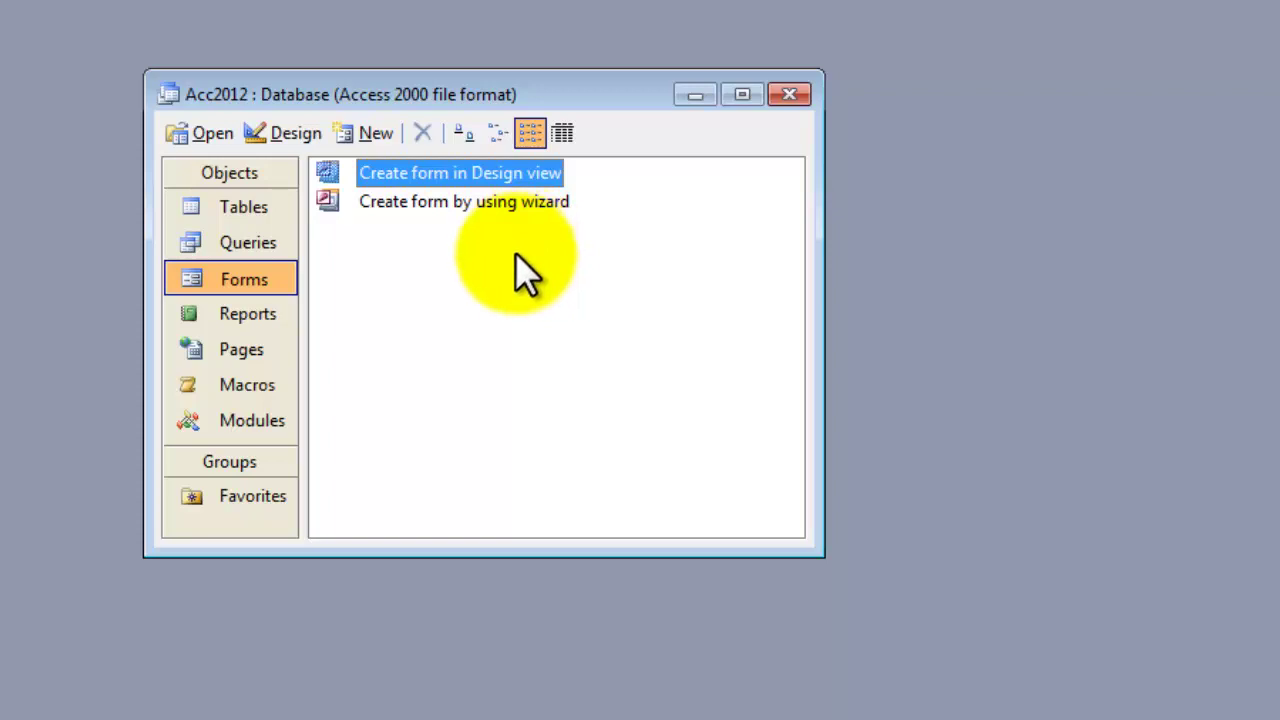
{"action": "left_click", "coordinate": [508, 202]}
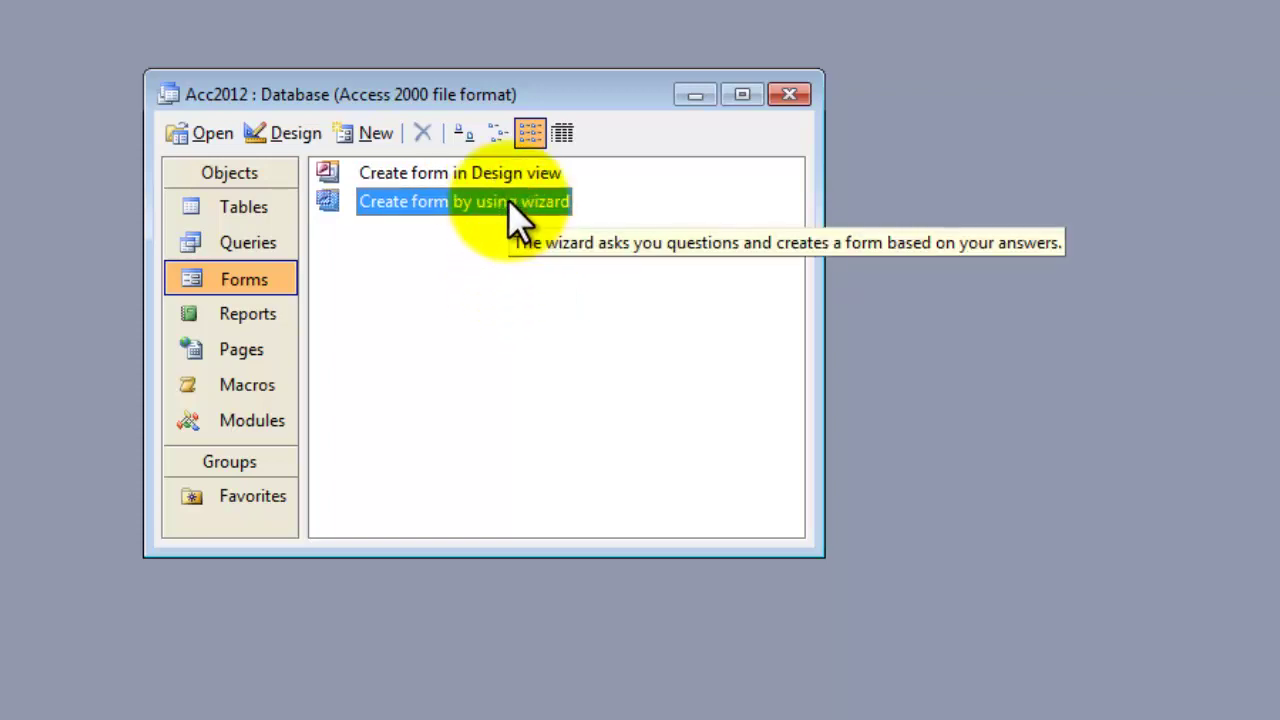
{"action": "double_click", "coordinate": [400, 205]}
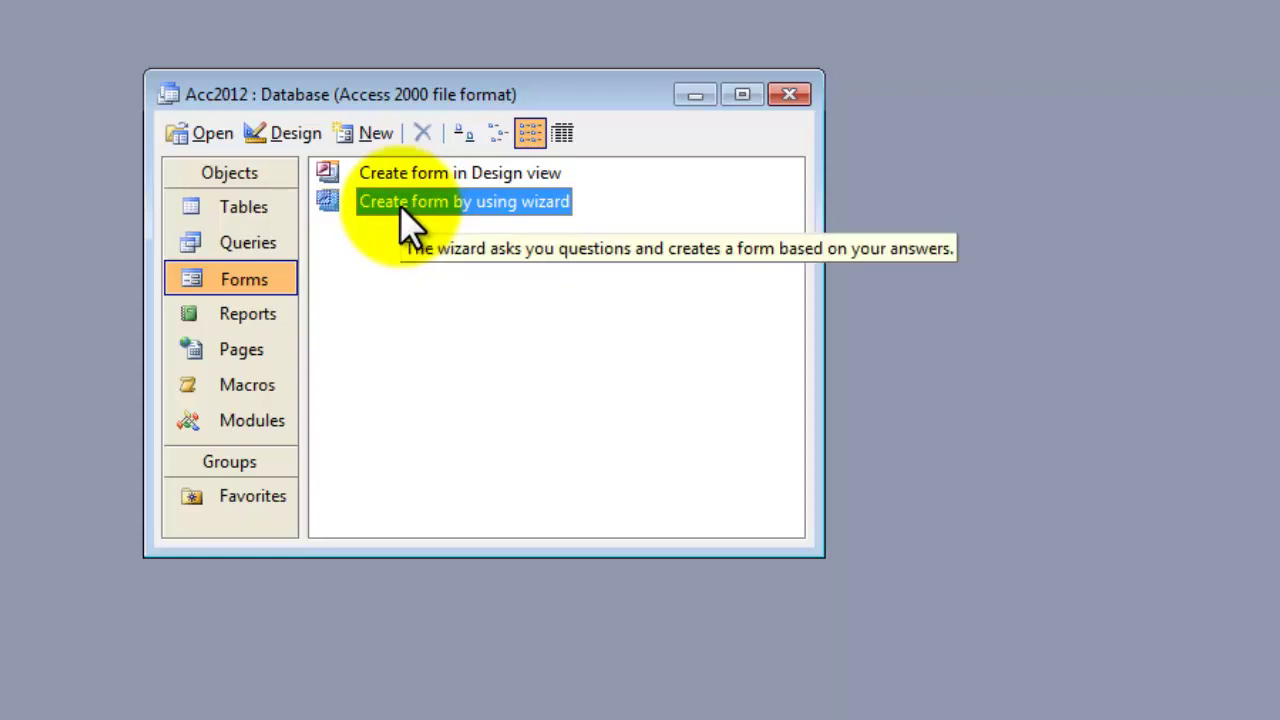
{"action": "double_click", "coordinate": [400, 205]}
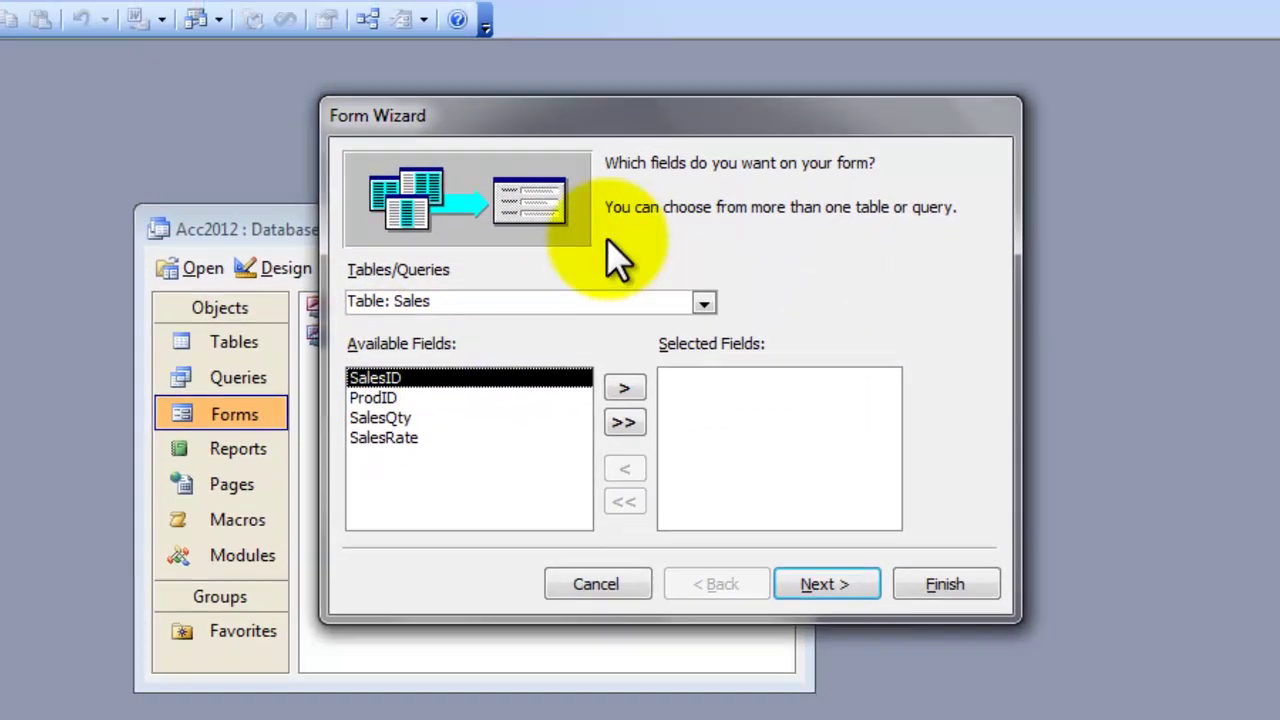
Step: Add ProdID, SalesQty and SalesRate to the form's fields, leaving SalesID out, and continue
{"action": "left_click_drag", "start_coordinate": [566, 128], "coordinate": [542, 130]}
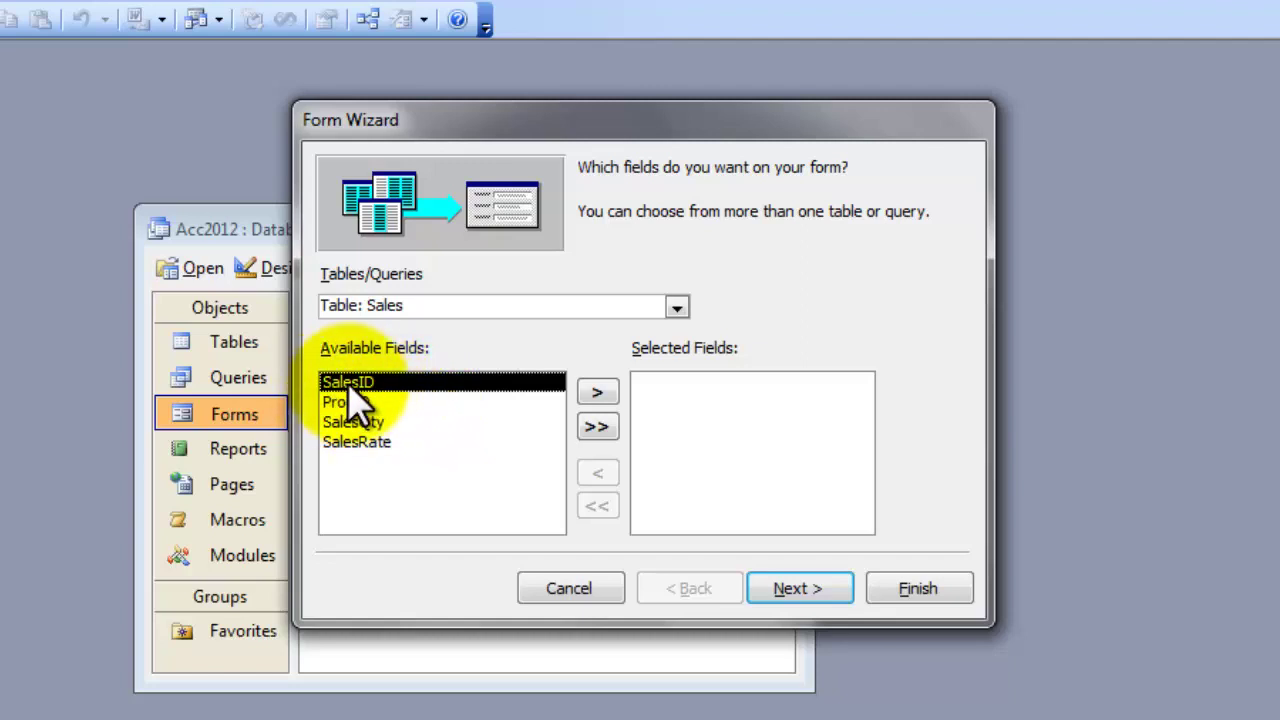
{"action": "left_click", "coordinate": [374, 401]}
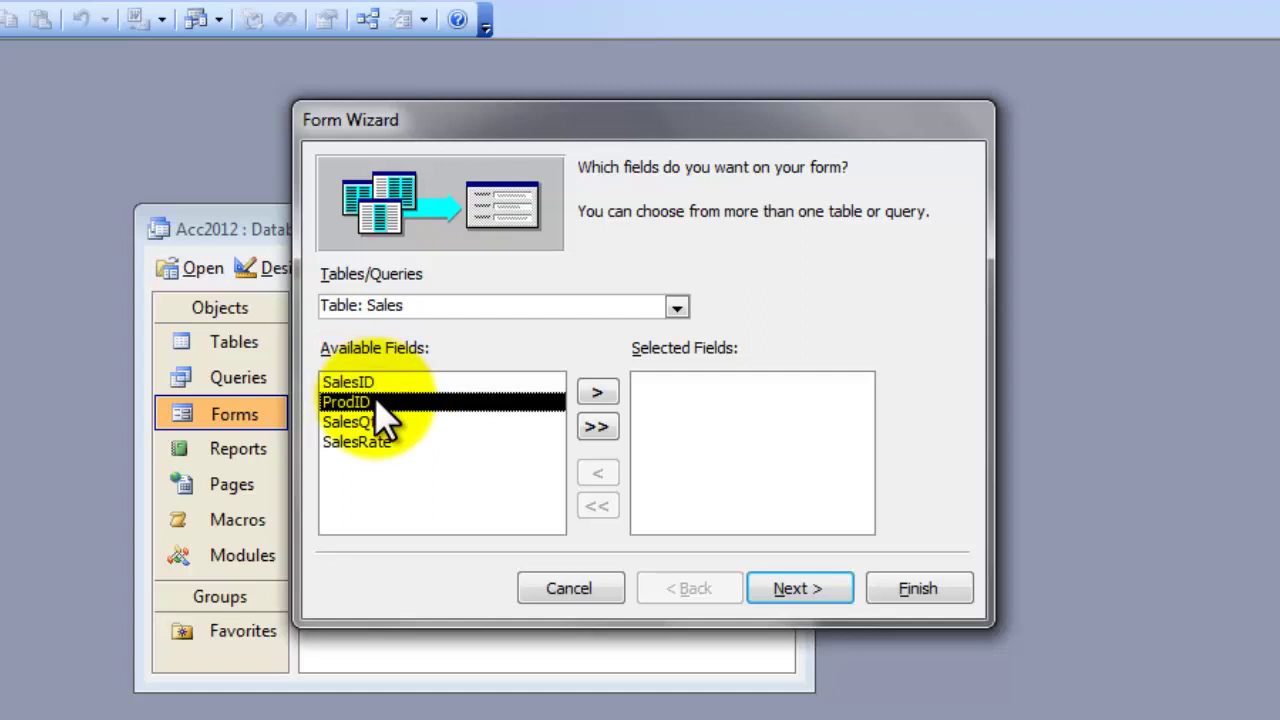
{"action": "left_click", "coordinate": [600, 392]}
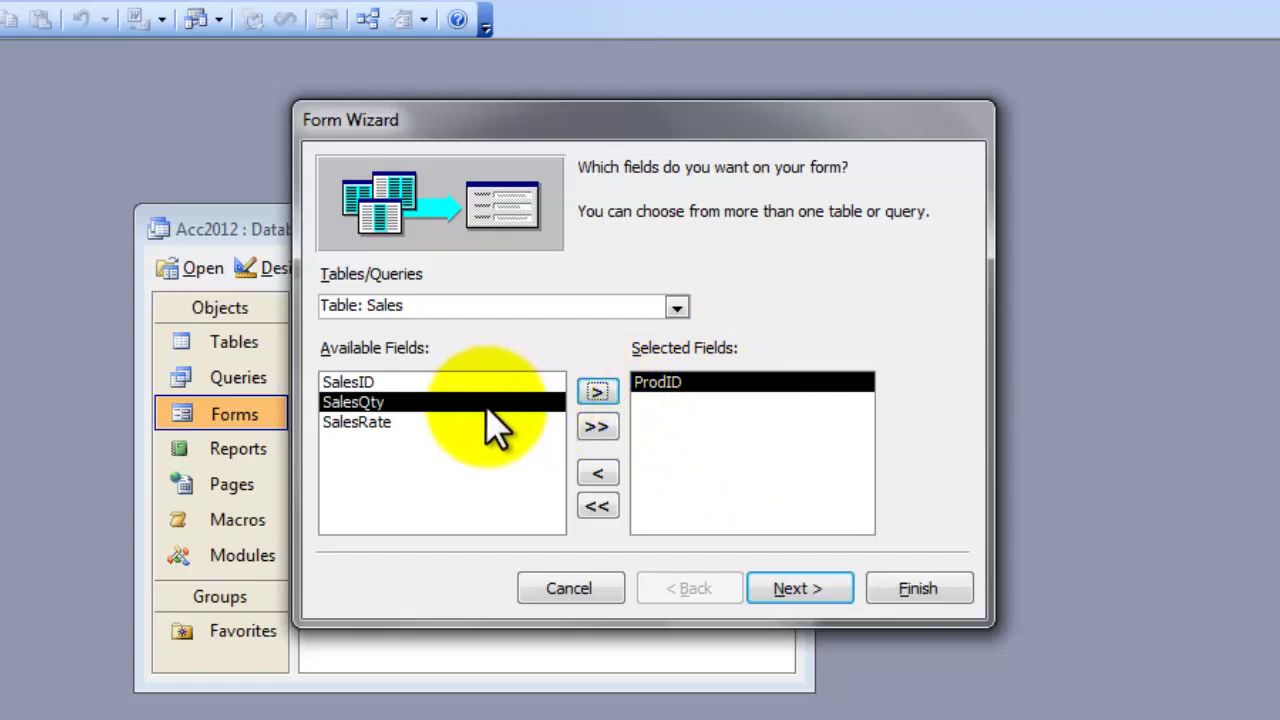
{"action": "left_click", "coordinate": [598, 390]}
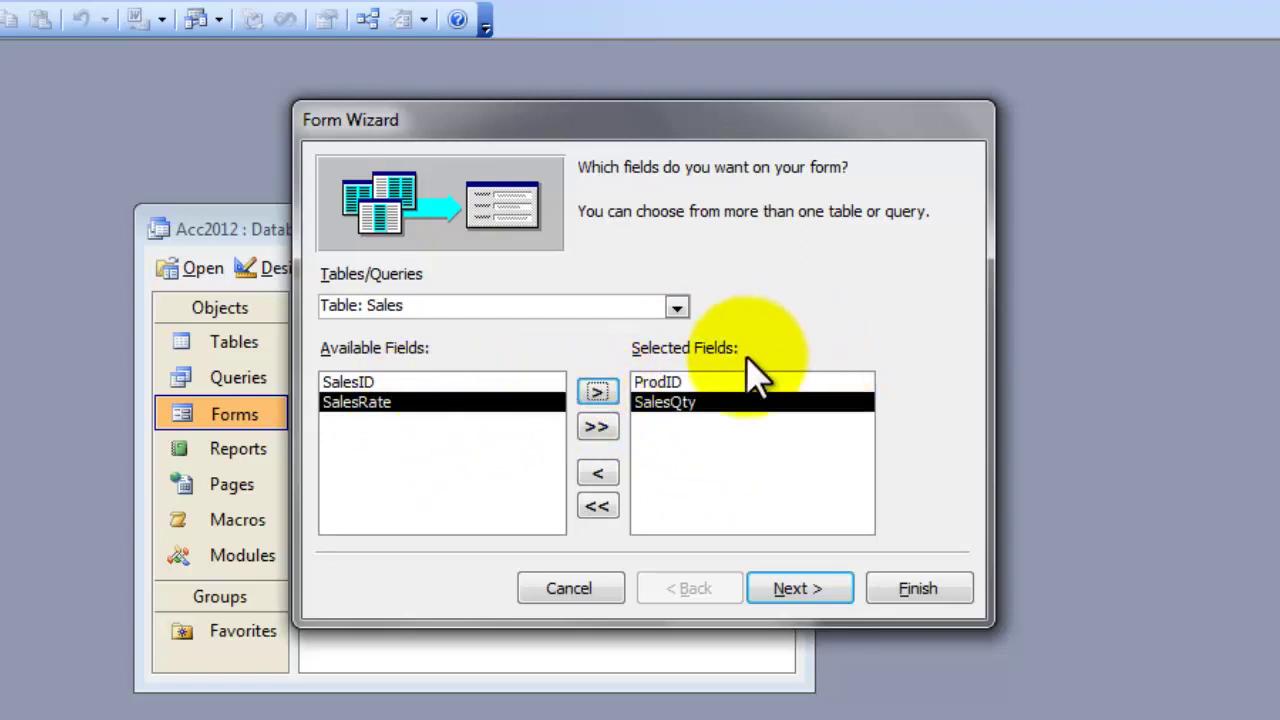
{"action": "left_click", "coordinate": [598, 390]}
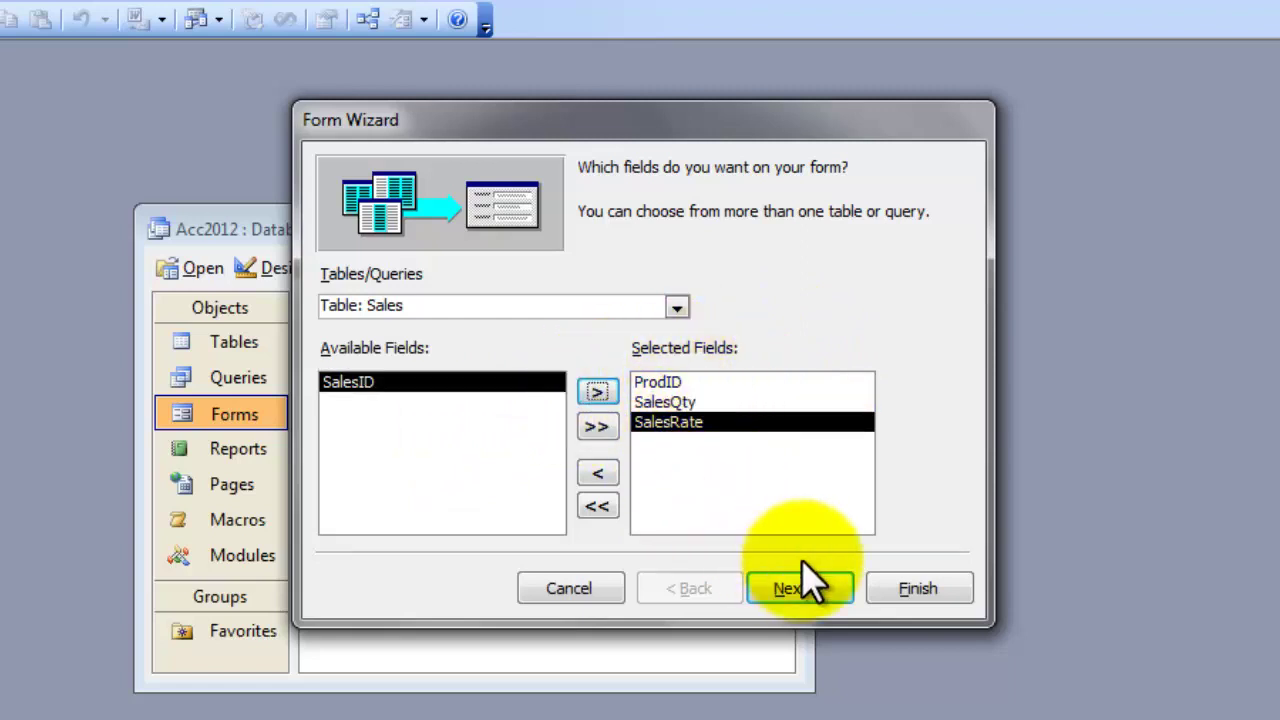
{"action": "left_click", "coordinate": [812, 590]}
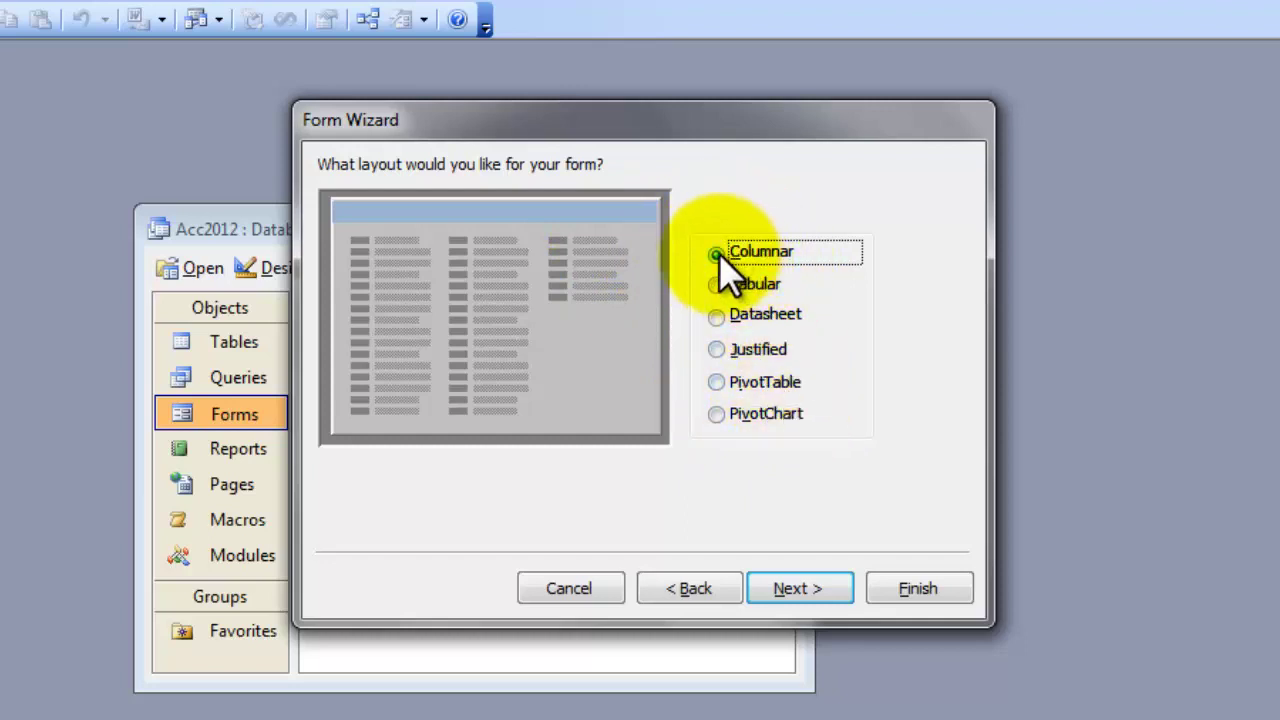
Step: Keep the Columnar layout and, after previewing several styles, choose the Industrial style
{"action": "left_click", "coordinate": [805, 589]}
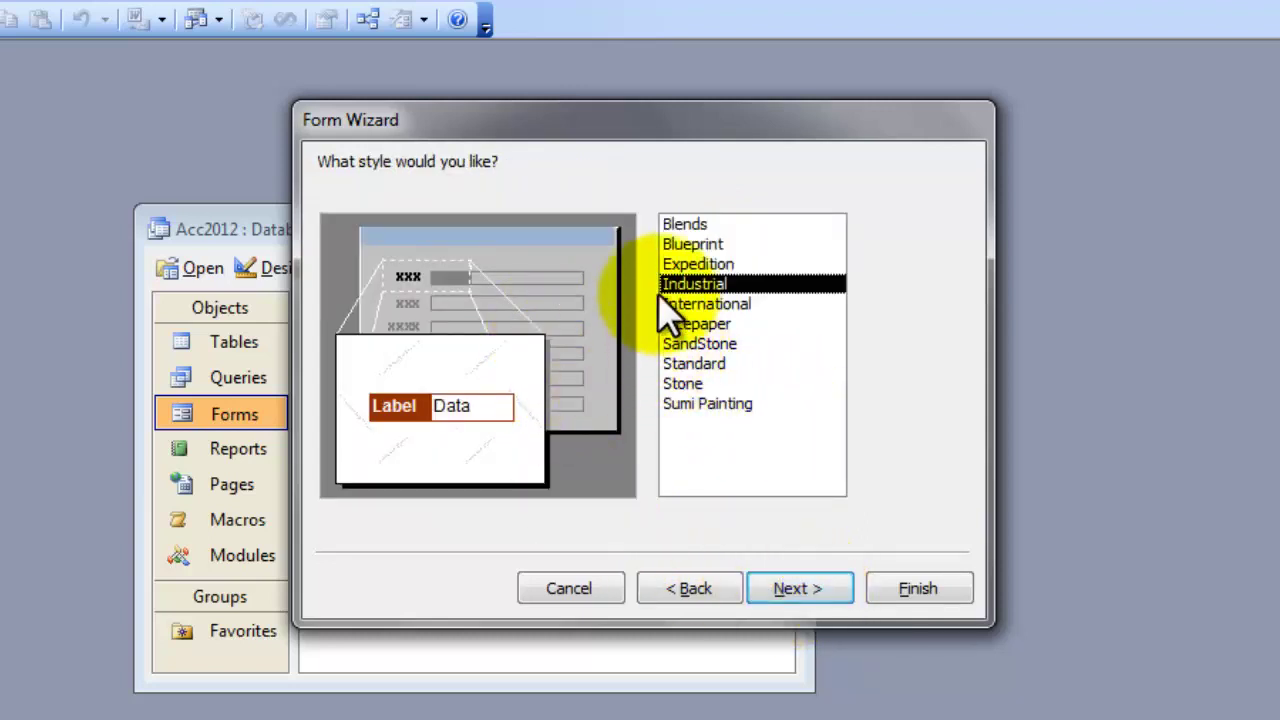
{"action": "left_click", "coordinate": [690, 244]}
{"action": "left_click", "coordinate": [695, 284]}
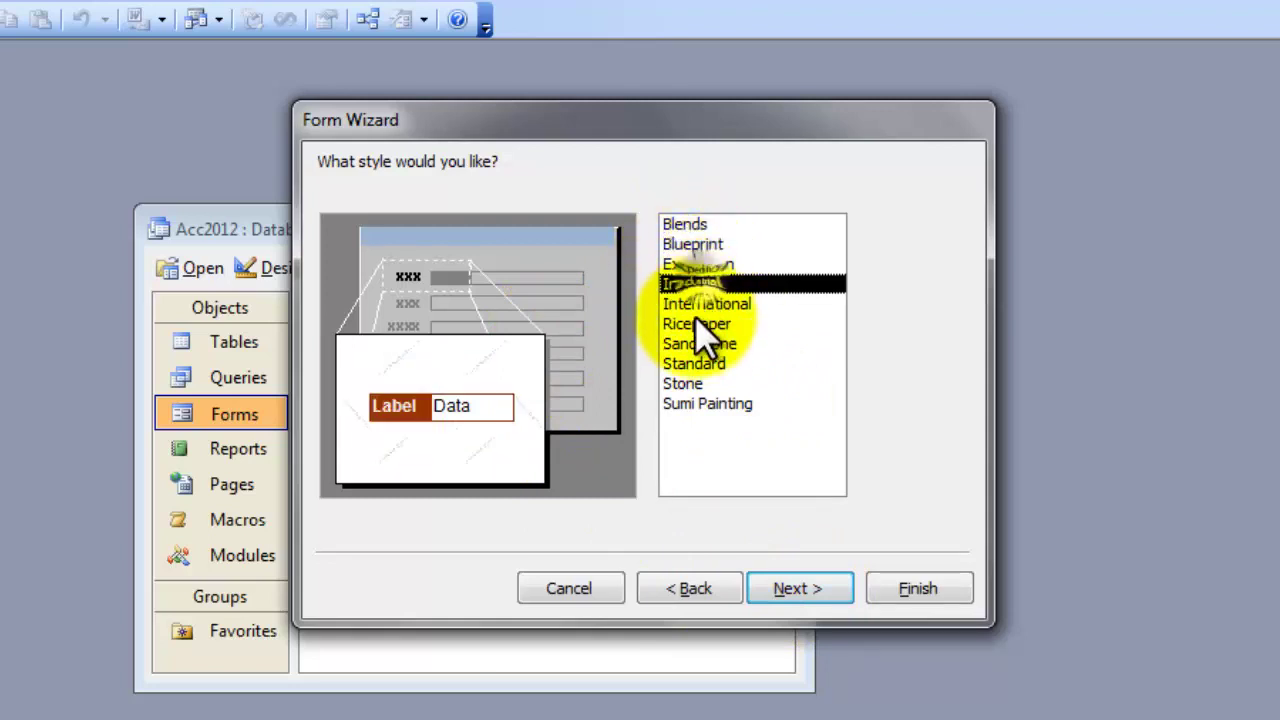
{"action": "left_click", "coordinate": [697, 344]}
{"action": "left_click", "coordinate": [699, 385]}
{"action": "left_click", "coordinate": [704, 402]}
{"action": "left_click", "coordinate": [698, 324]}
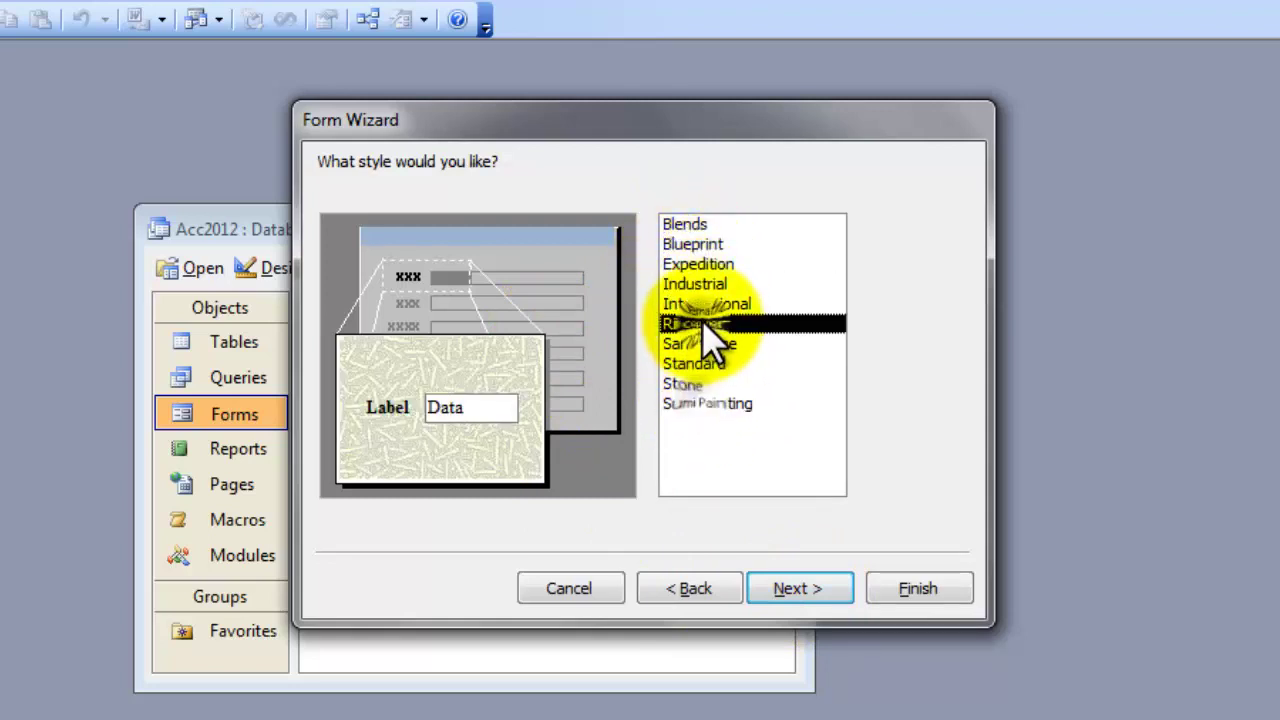
{"action": "left_click", "coordinate": [696, 265]}
{"action": "left_click", "coordinate": [703, 302]}
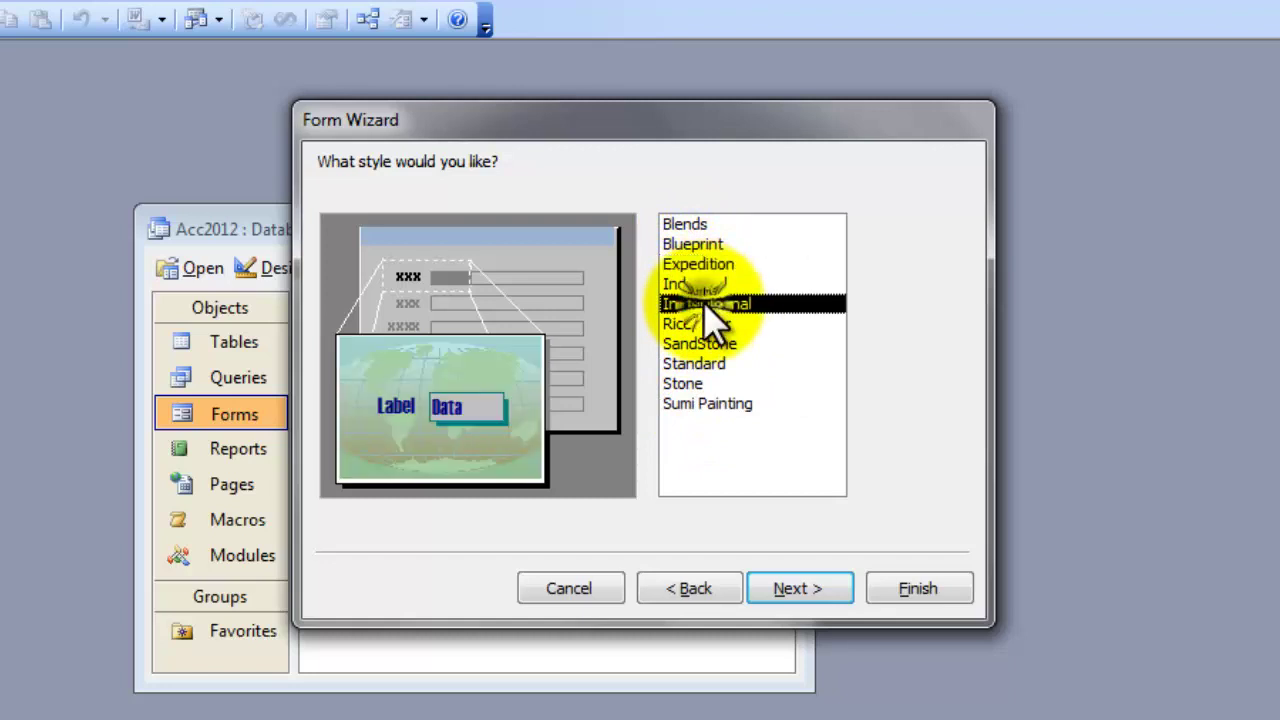
{"action": "left_click", "coordinate": [705, 283]}
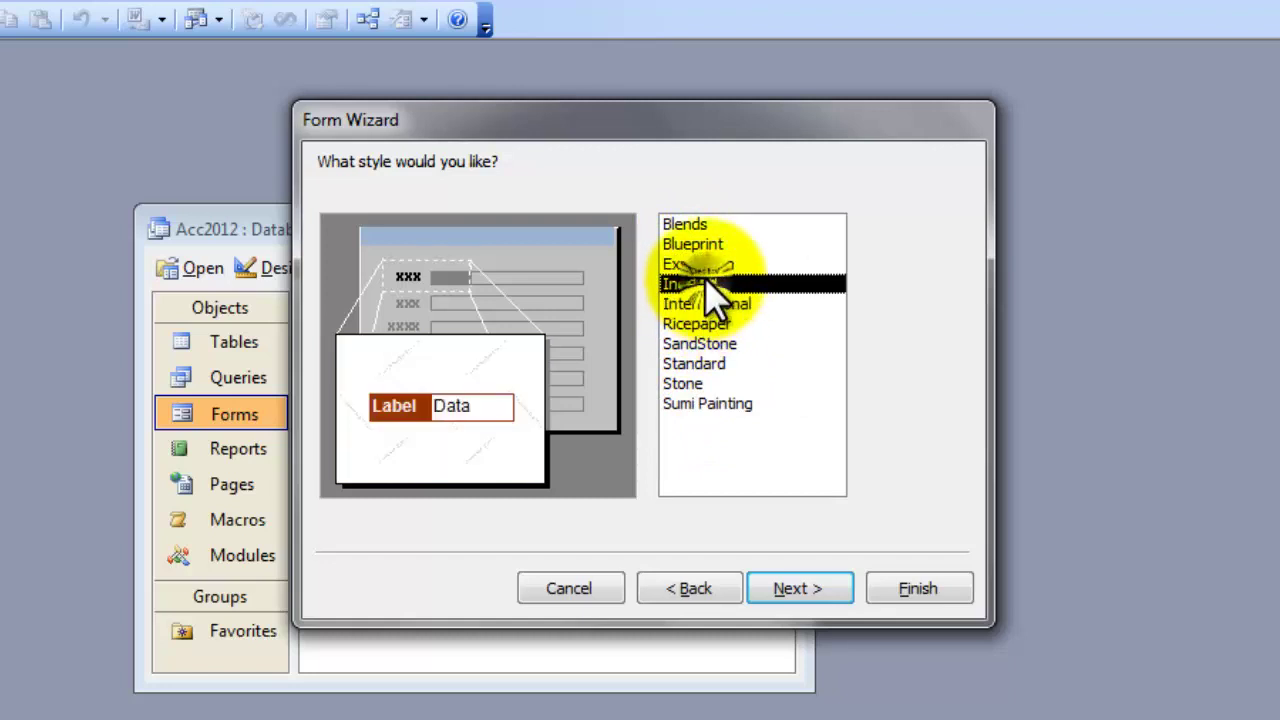
{"action": "left_click", "coordinate": [820, 588]}
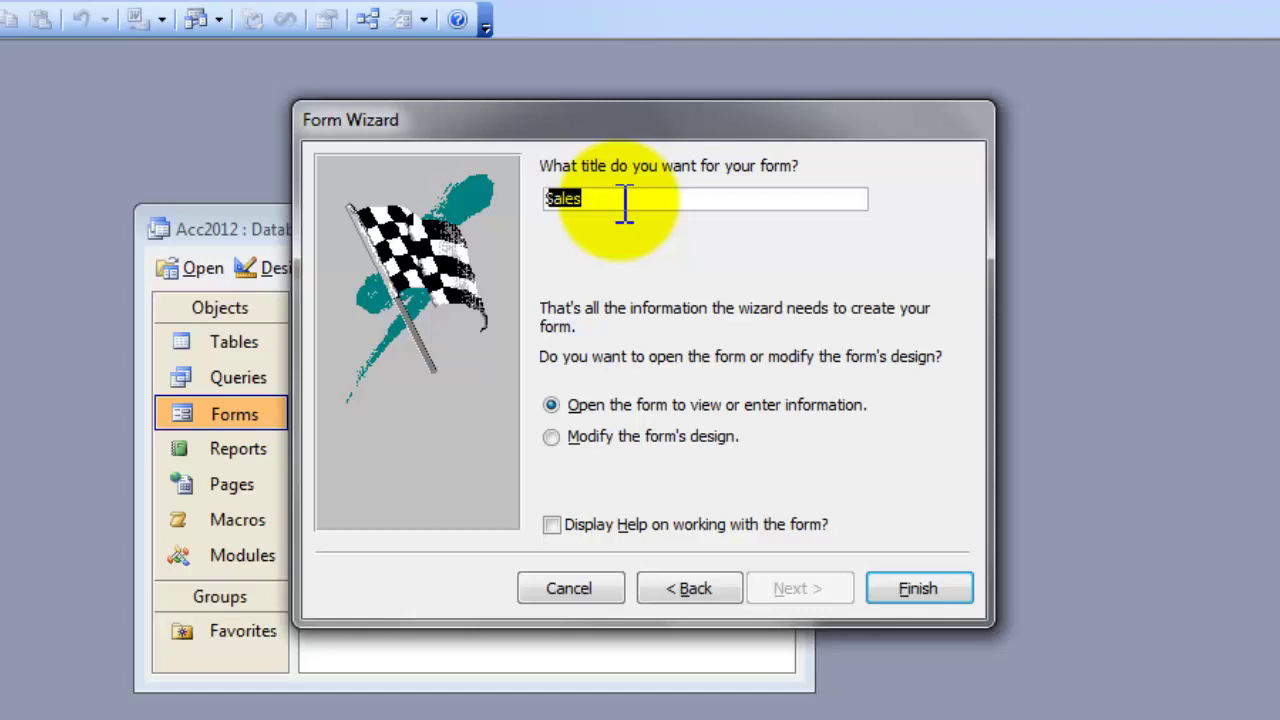
Step: Title the form frmSales and finish the wizard with 'Modify the form's design' selected
{"action": "key", "text": "Tab"}
{"action": "key", "text": "alt+m"}
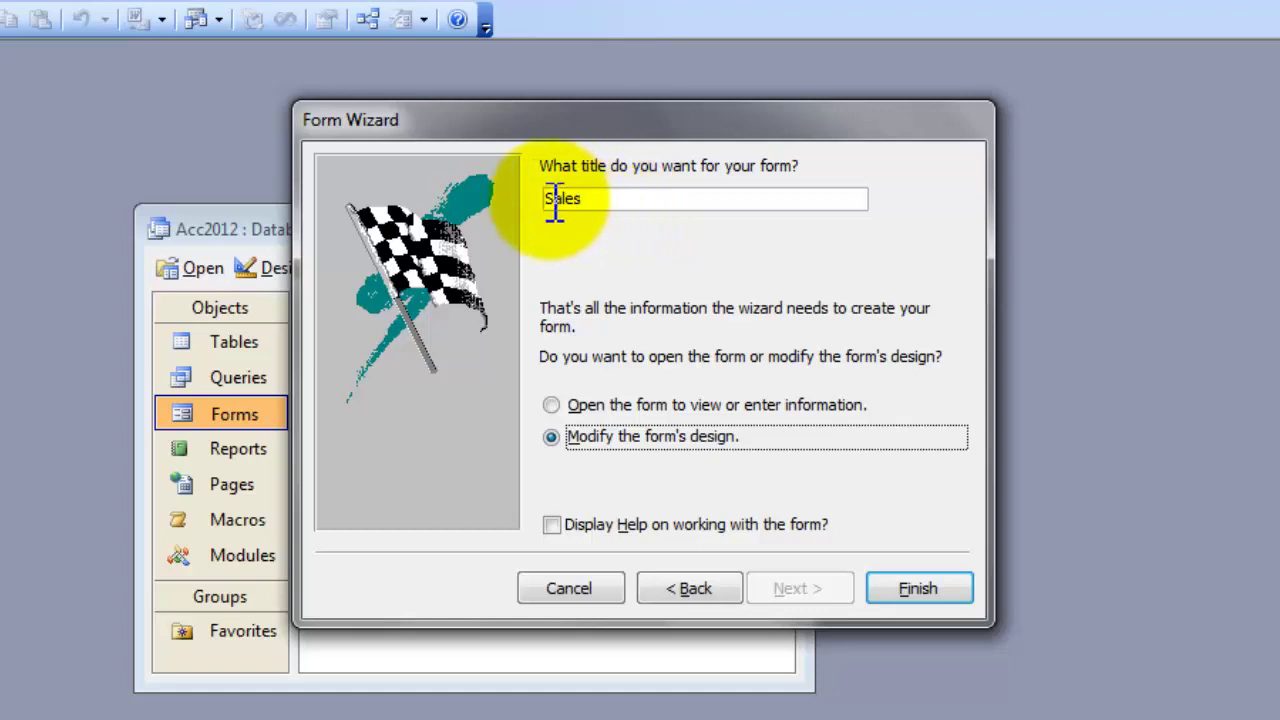
{"action": "left_click", "coordinate": [560, 204]}
{"action": "type", "text": "frm"}
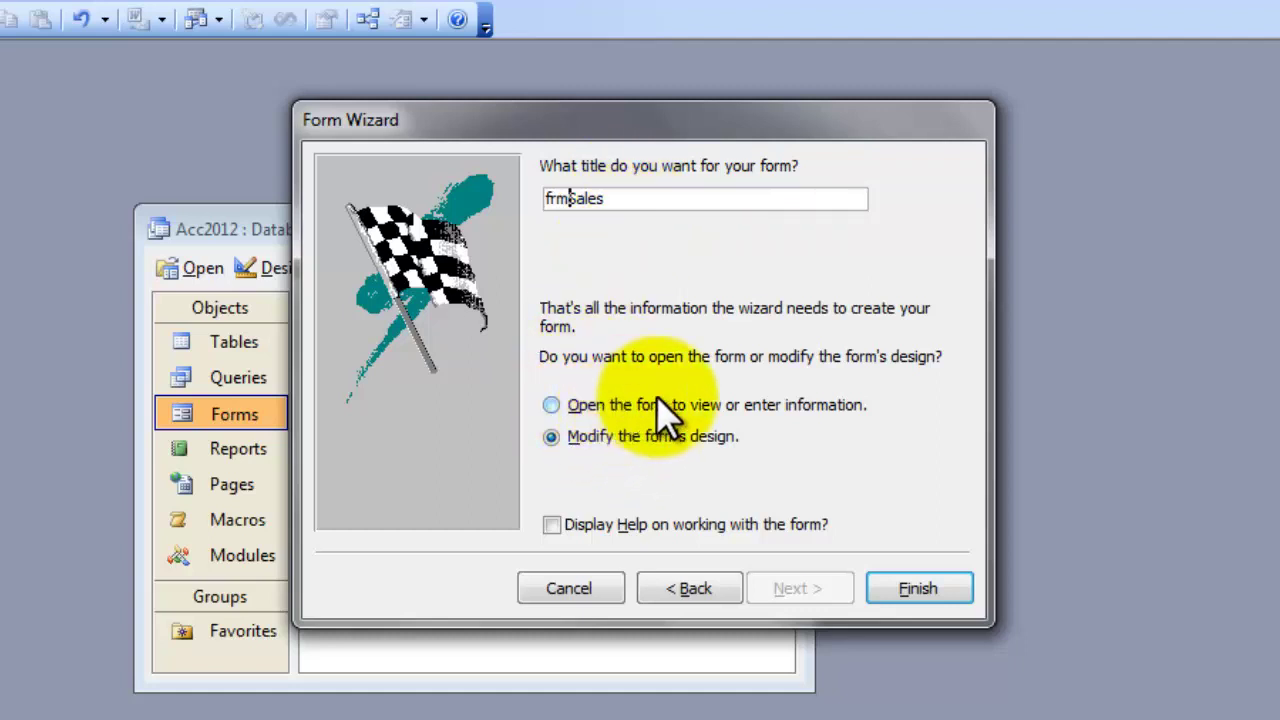
{"action": "left_click", "coordinate": [547, 404]}
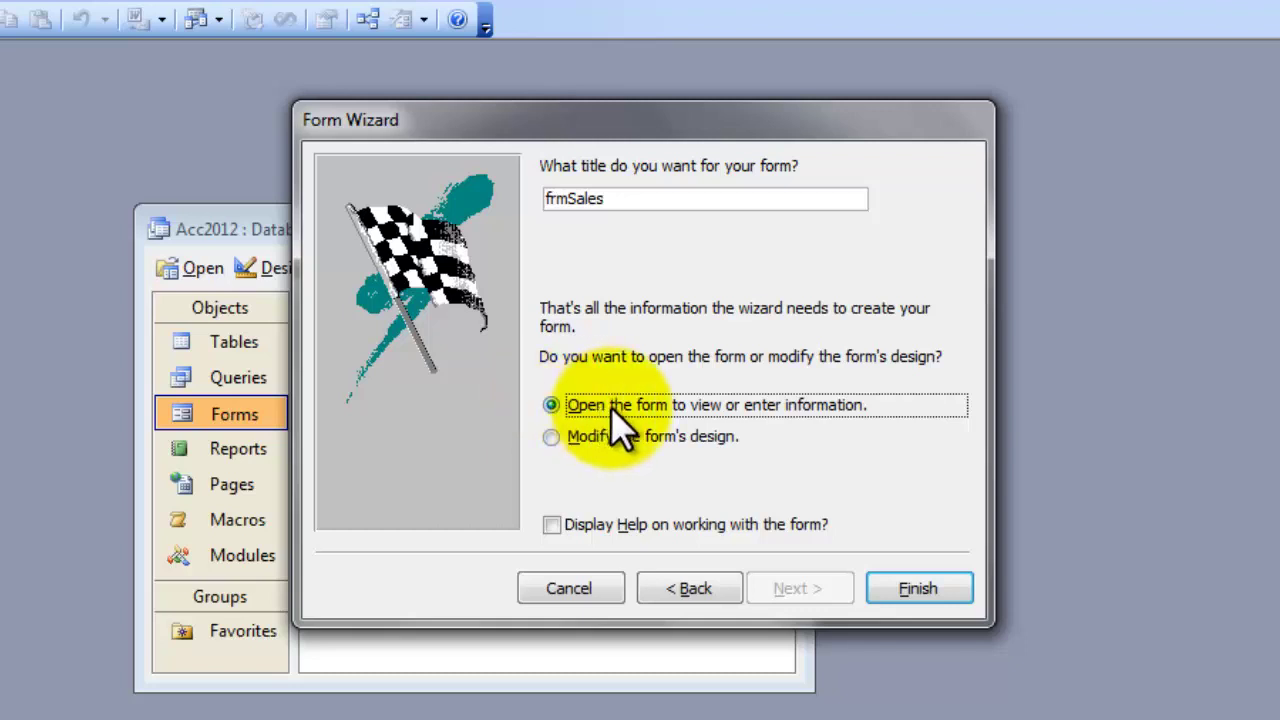
{"action": "left_click", "coordinate": [551, 438]}
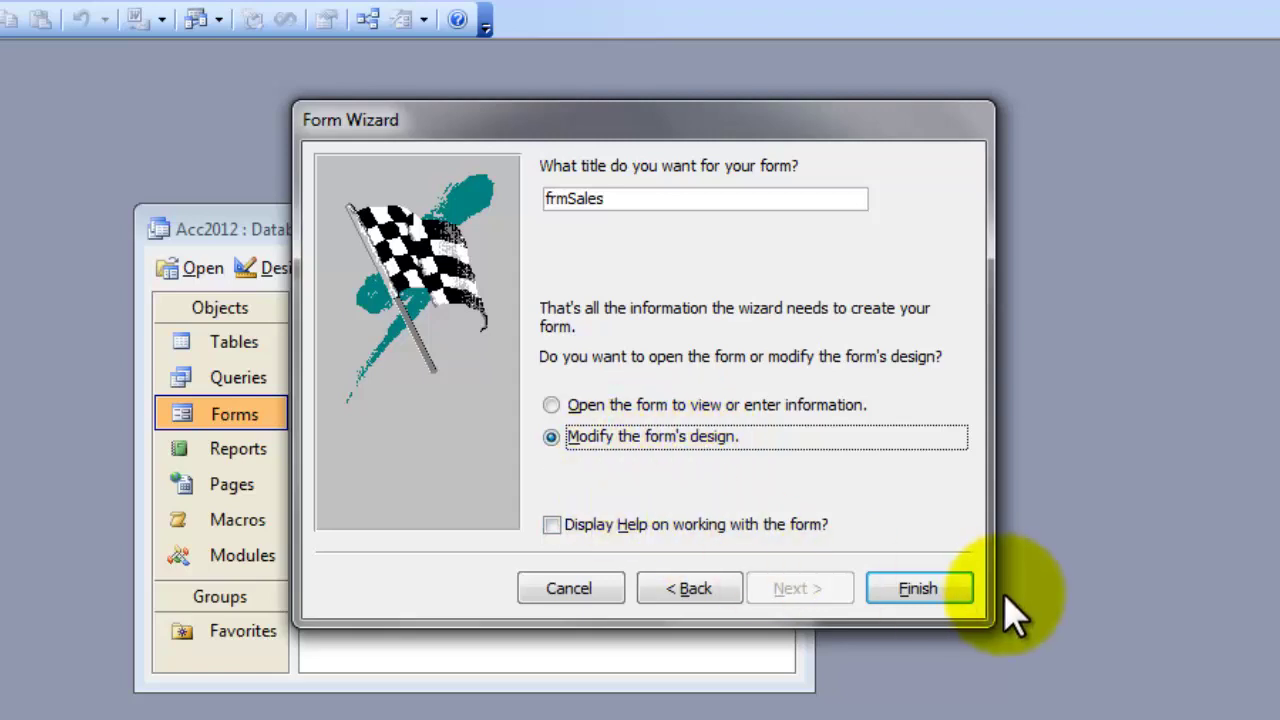
{"action": "left_click", "coordinate": [955, 596]}
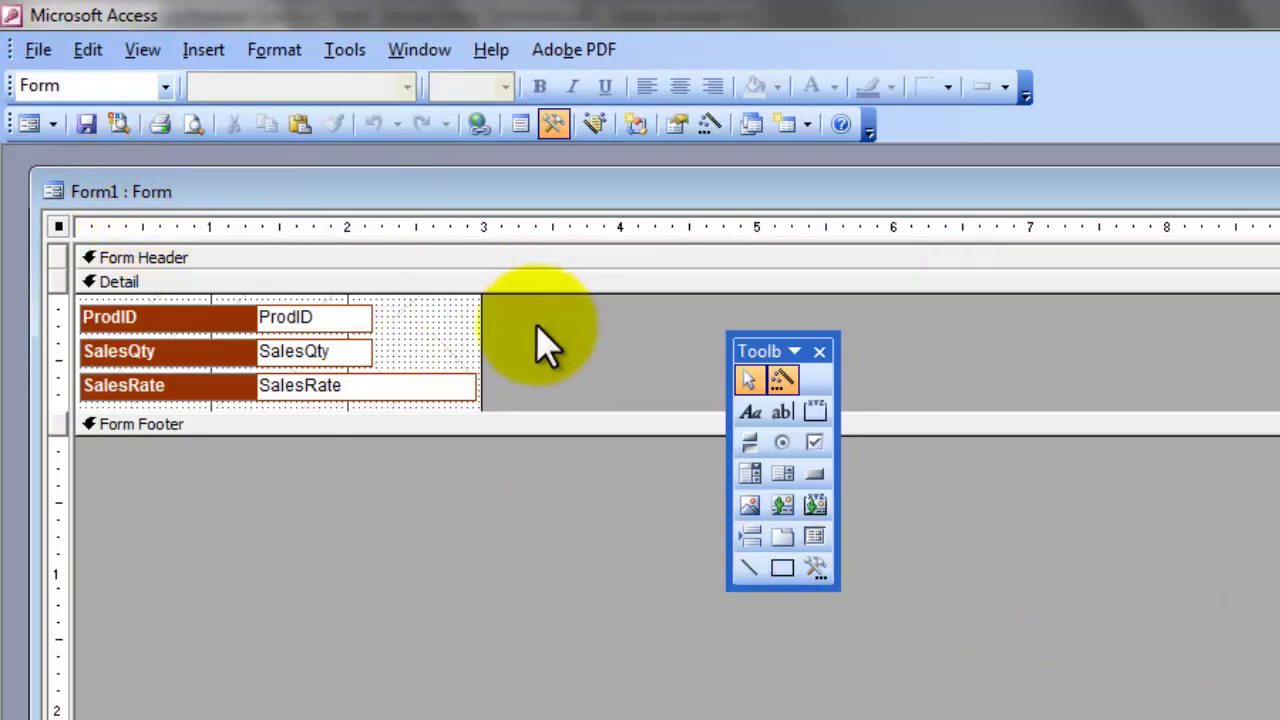
Step: Drag the Form Footer bar down to lengthen the Detail section below SalesRate
{"action": "left_click_drag", "start_coordinate": [577, 409], "coordinate": [591, 476]}
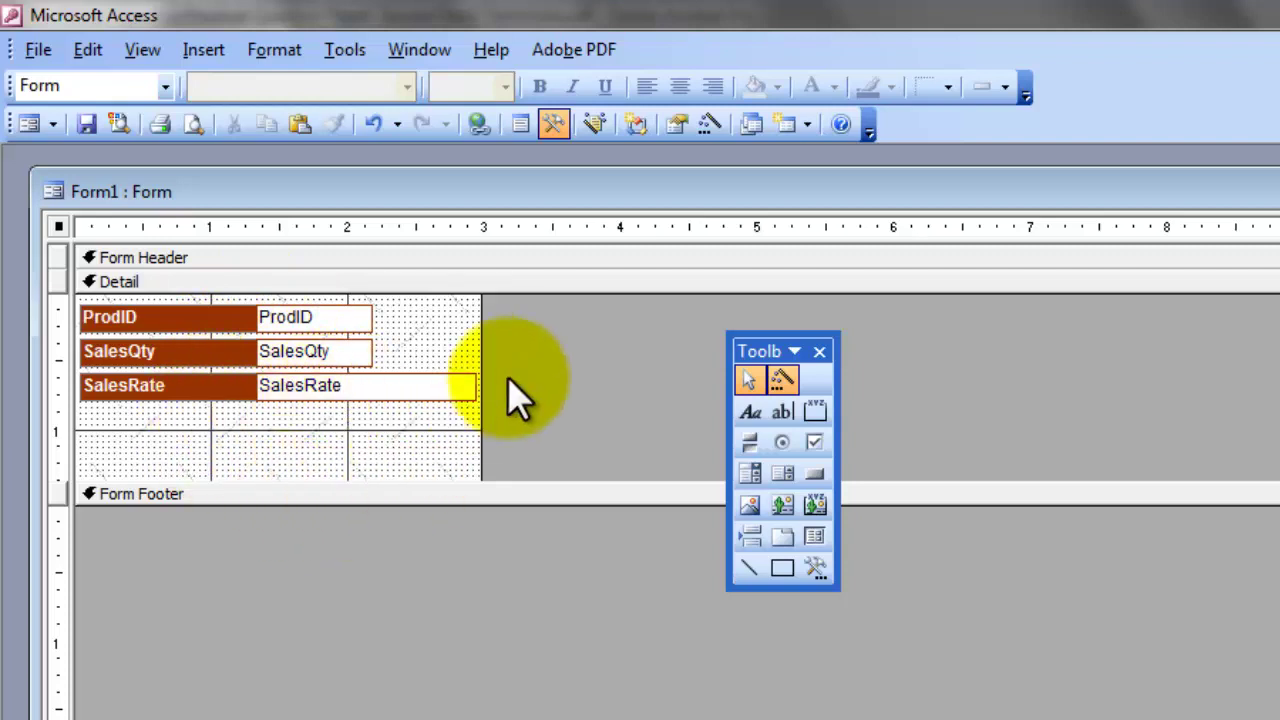
{"action": "left_click", "coordinate": [781, 414]}
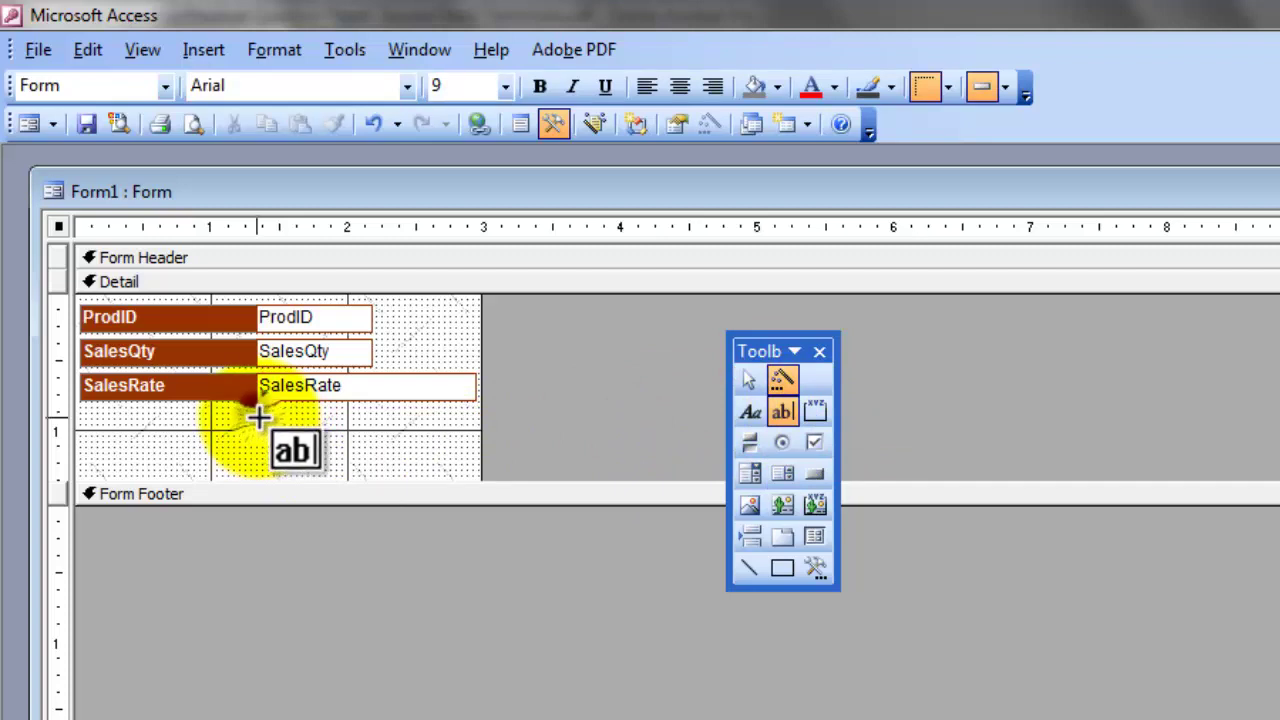
Step: Draw an unbound text box labelled Text6: below SalesRate and check its label's properties
{"action": "left_click_drag", "start_coordinate": [258, 420], "coordinate": [472, 451]}
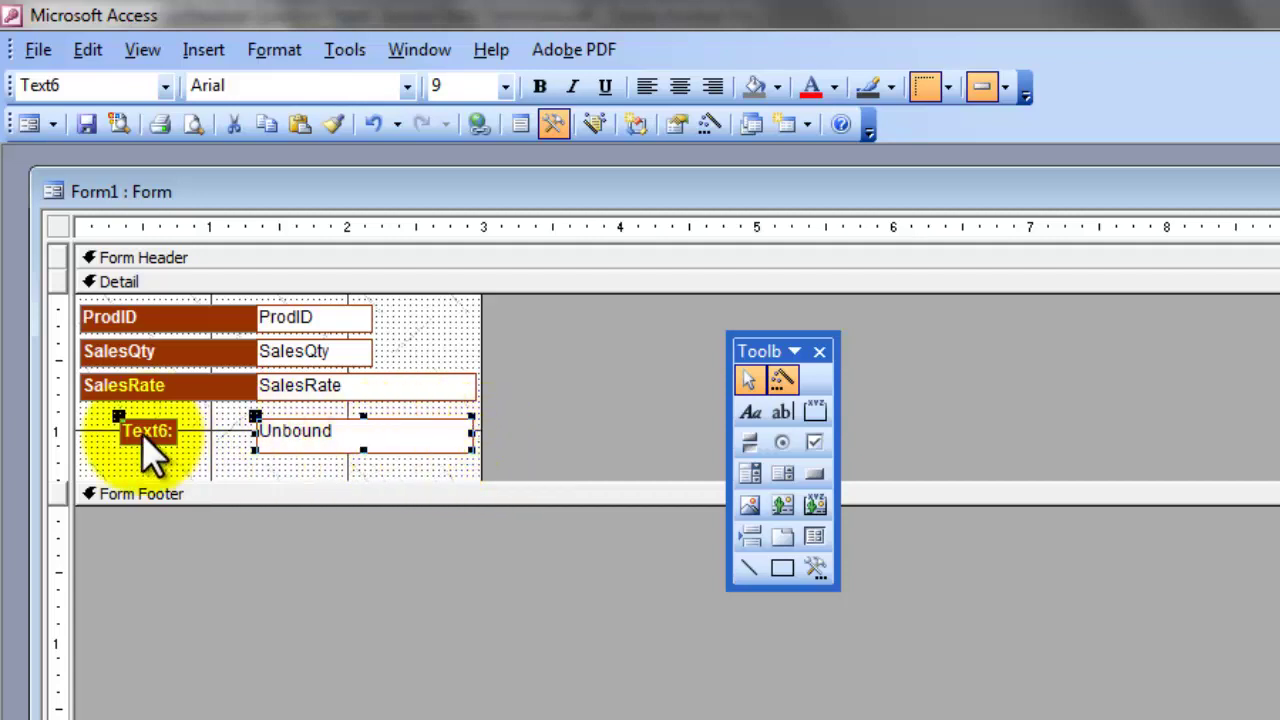
{"action": "double_click", "coordinate": [142, 434]}
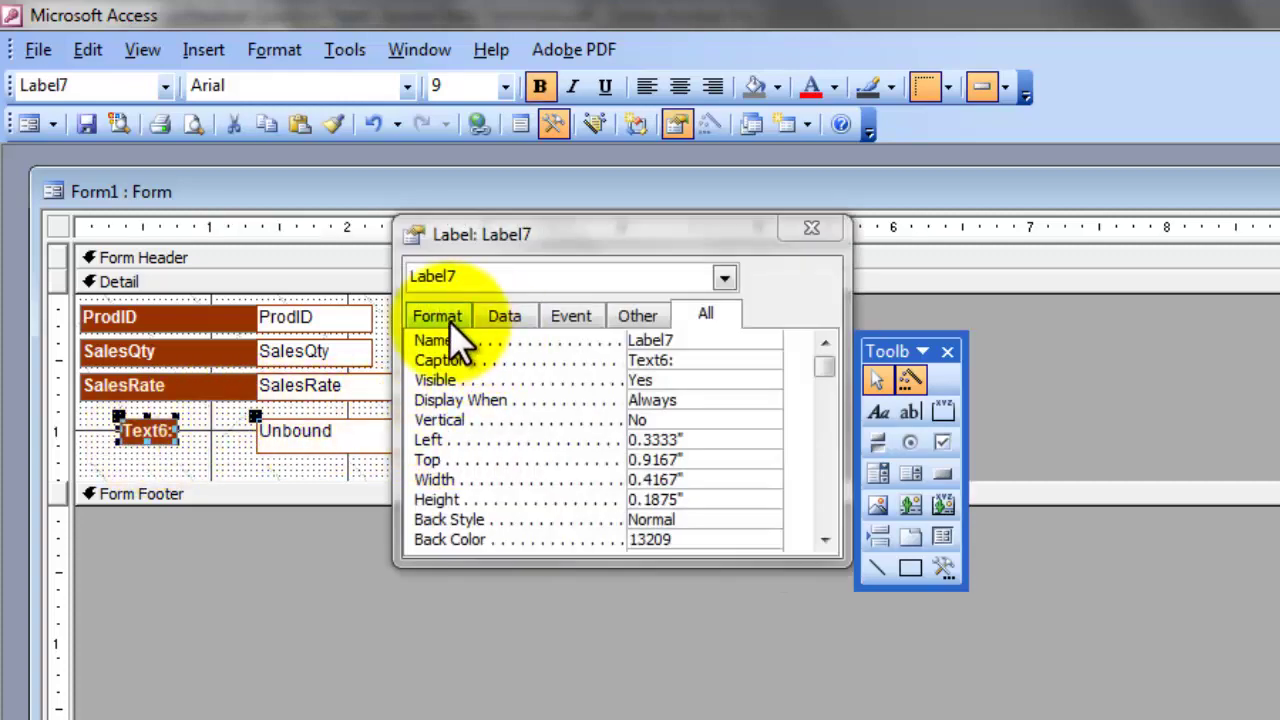
{"action": "left_click", "coordinate": [818, 229]}
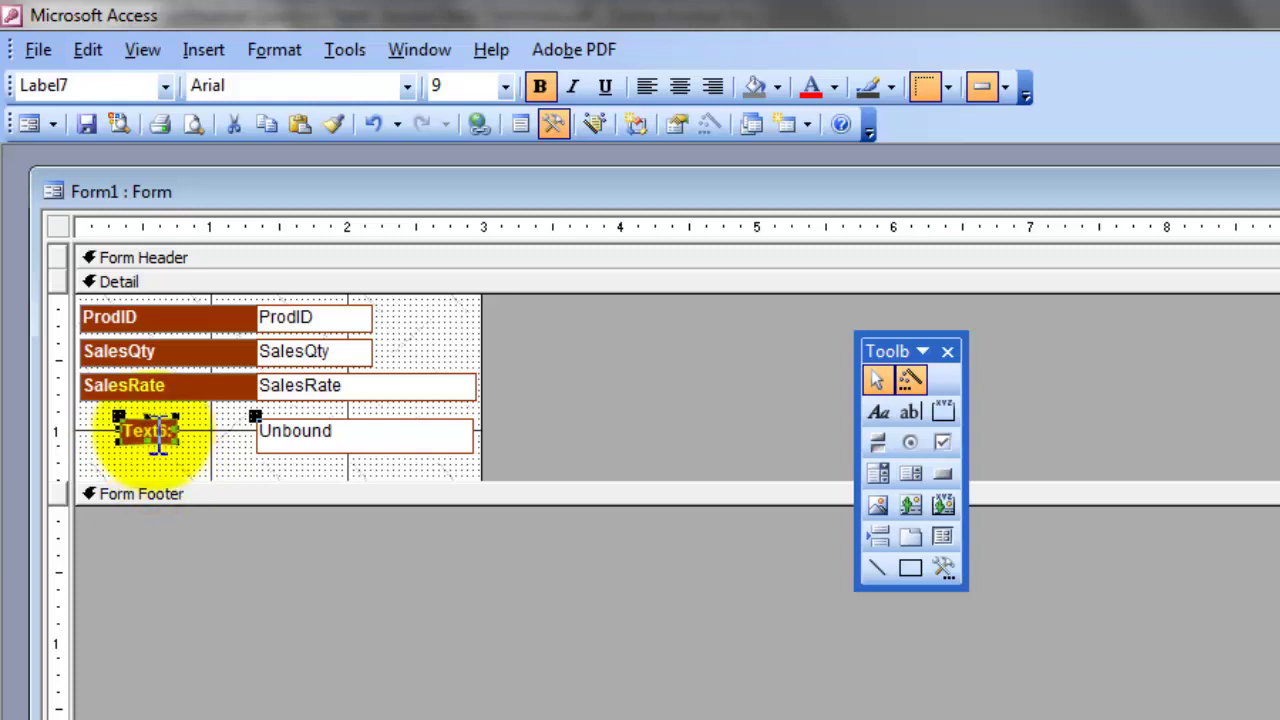
Step: Relabel Text6: as Amount: and enter =SalesQty*SalesRate in its text box
{"action": "left_click", "coordinate": [157, 432]}
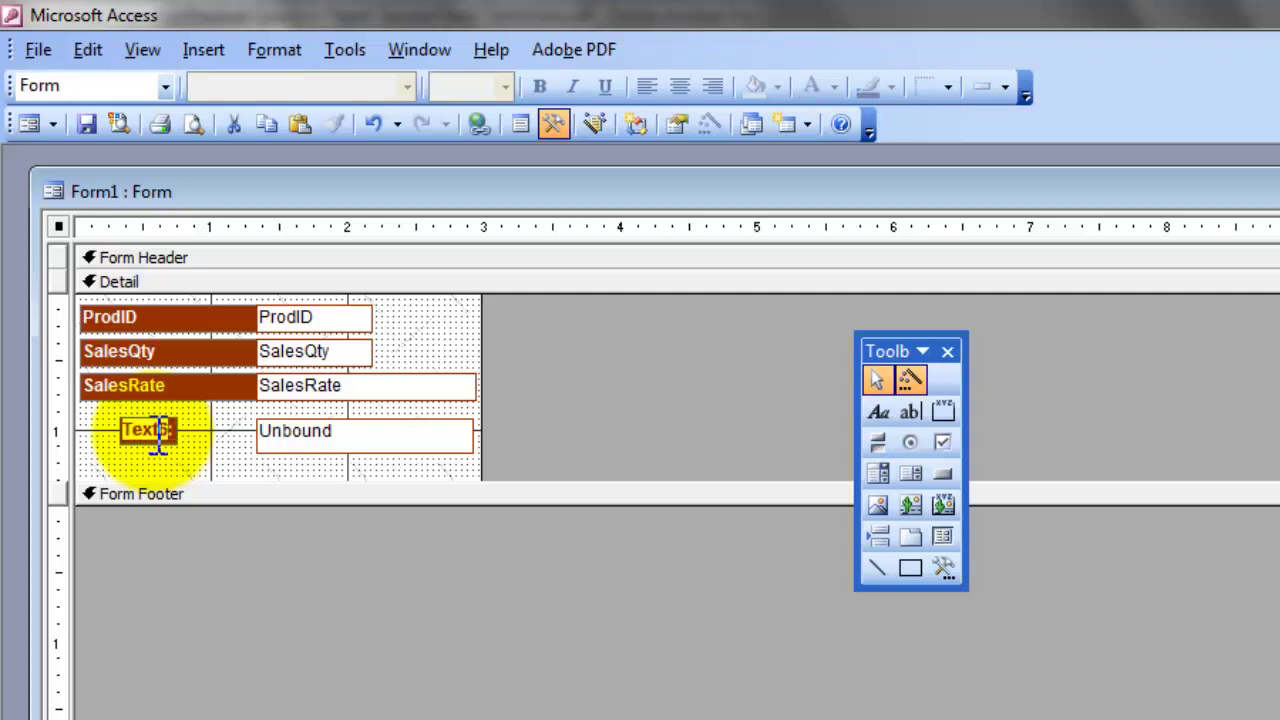
{"action": "type", "text": "Amount:"}
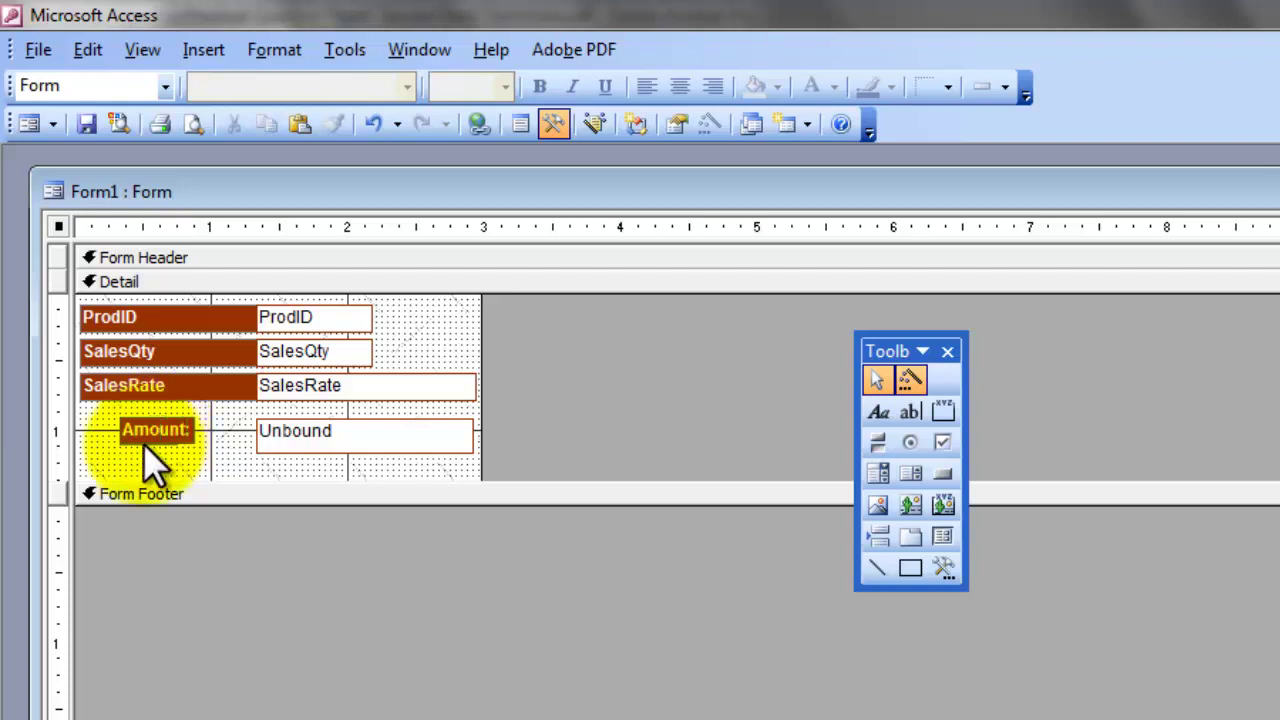
{"action": "left_click", "coordinate": [300, 436]}
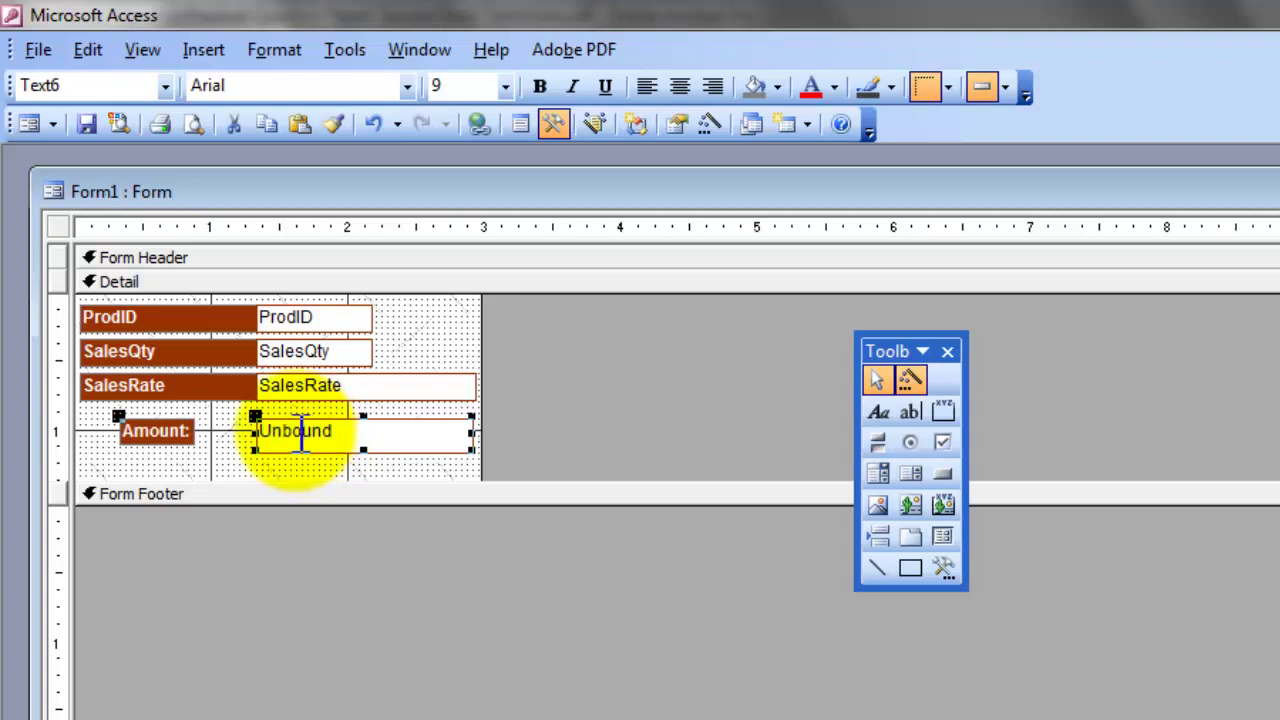
{"action": "left_click", "coordinate": [300, 433]}
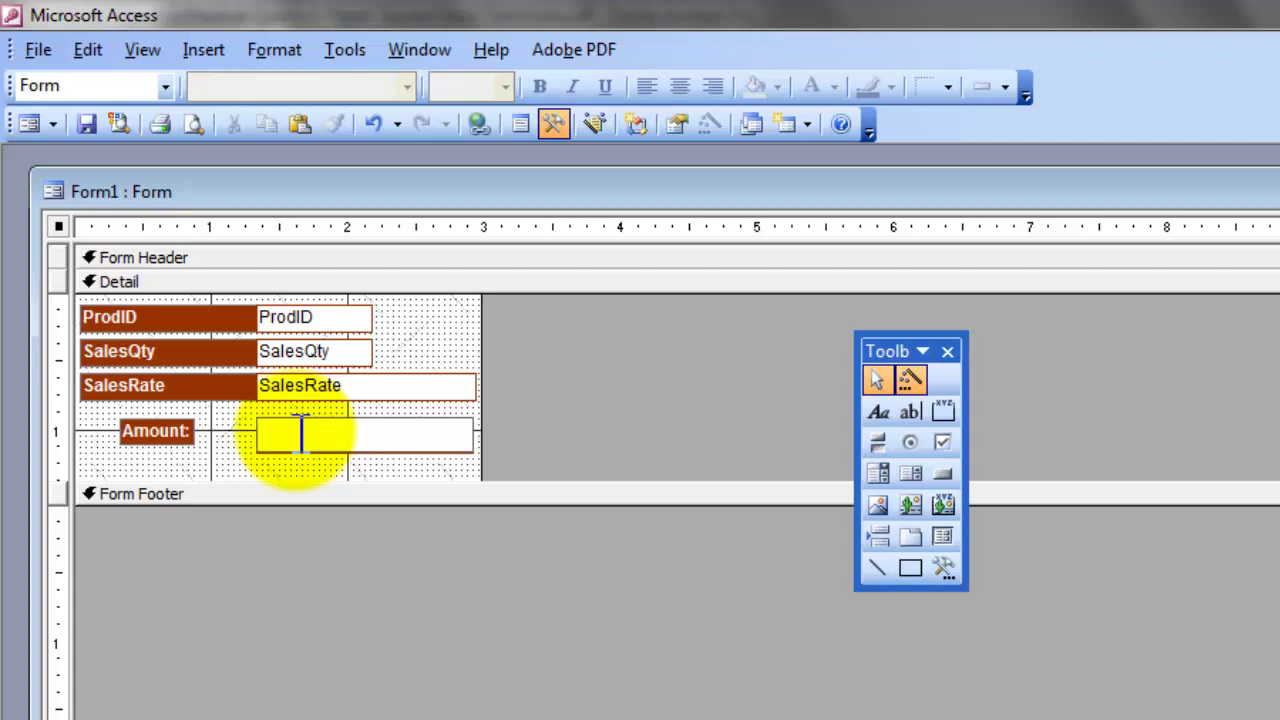
{"action": "type", "text": "="}
{"action": "type", "text": "SalesQty*SalesRate"}
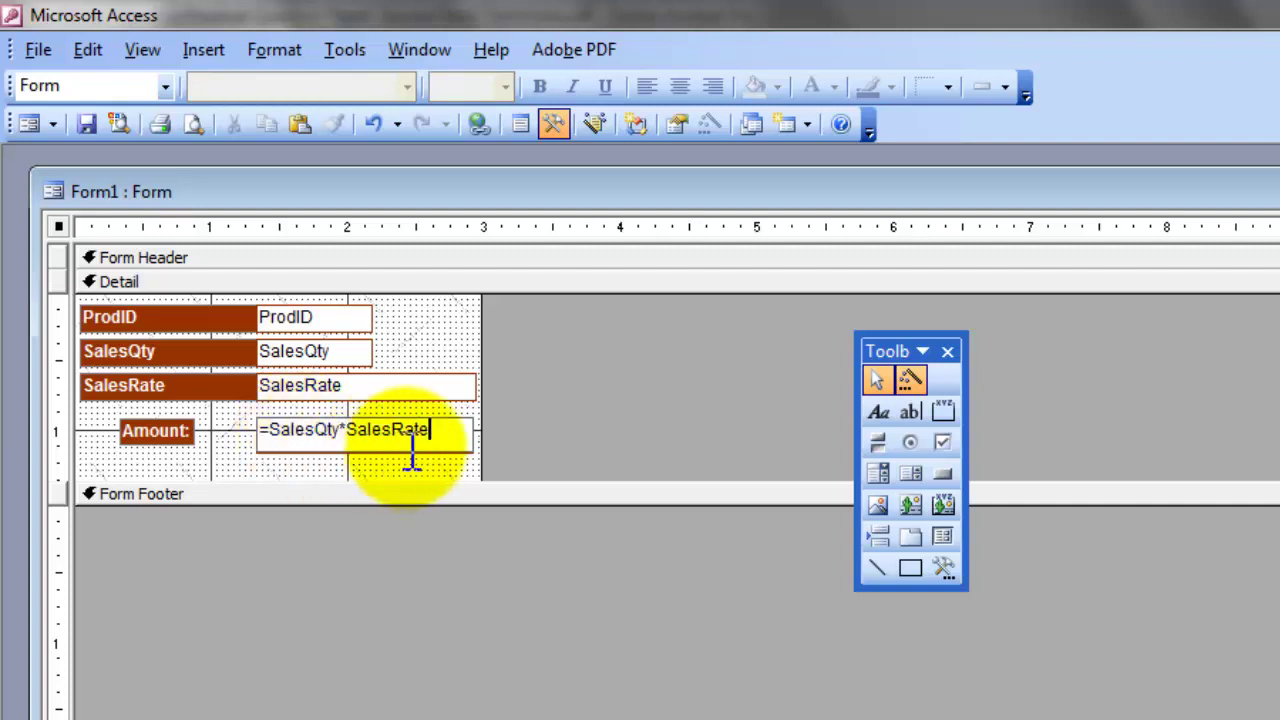
Step: Commit the expression and enlarge the Amount: label by its corner handle so the caption fits
{"action": "left_click", "coordinate": [229, 452]}
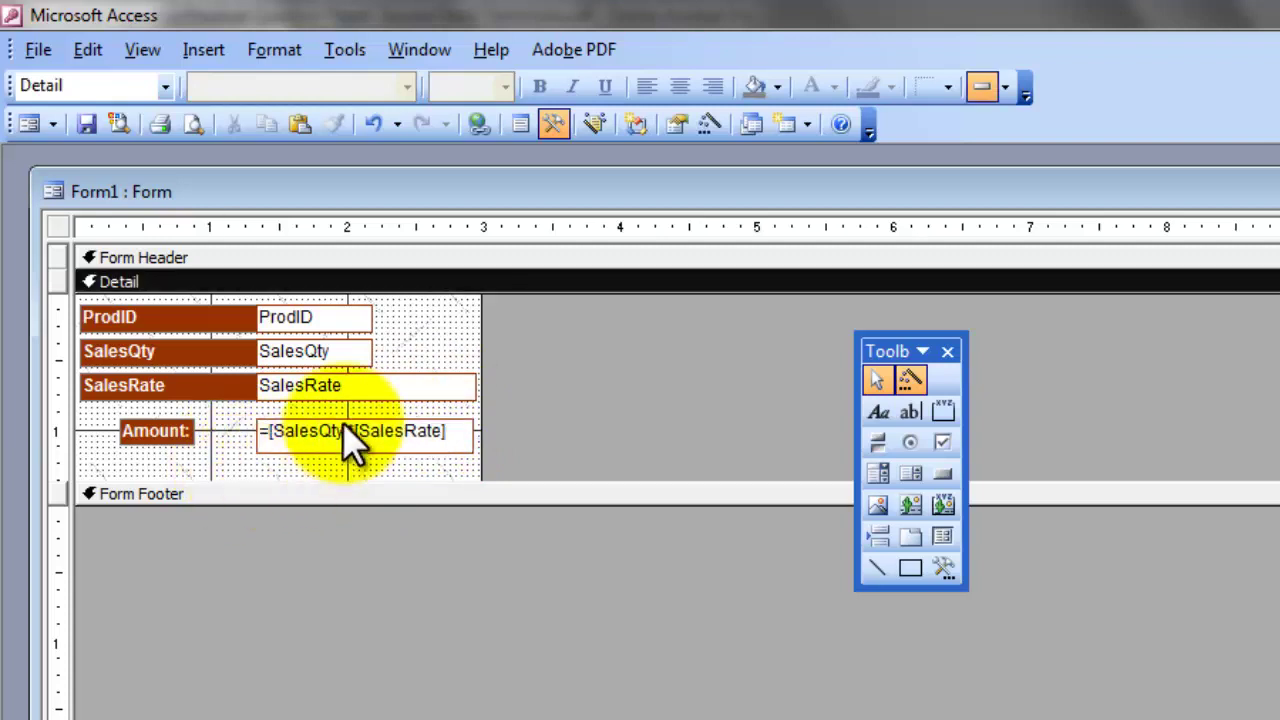
{"action": "left_click", "coordinate": [157, 432]}
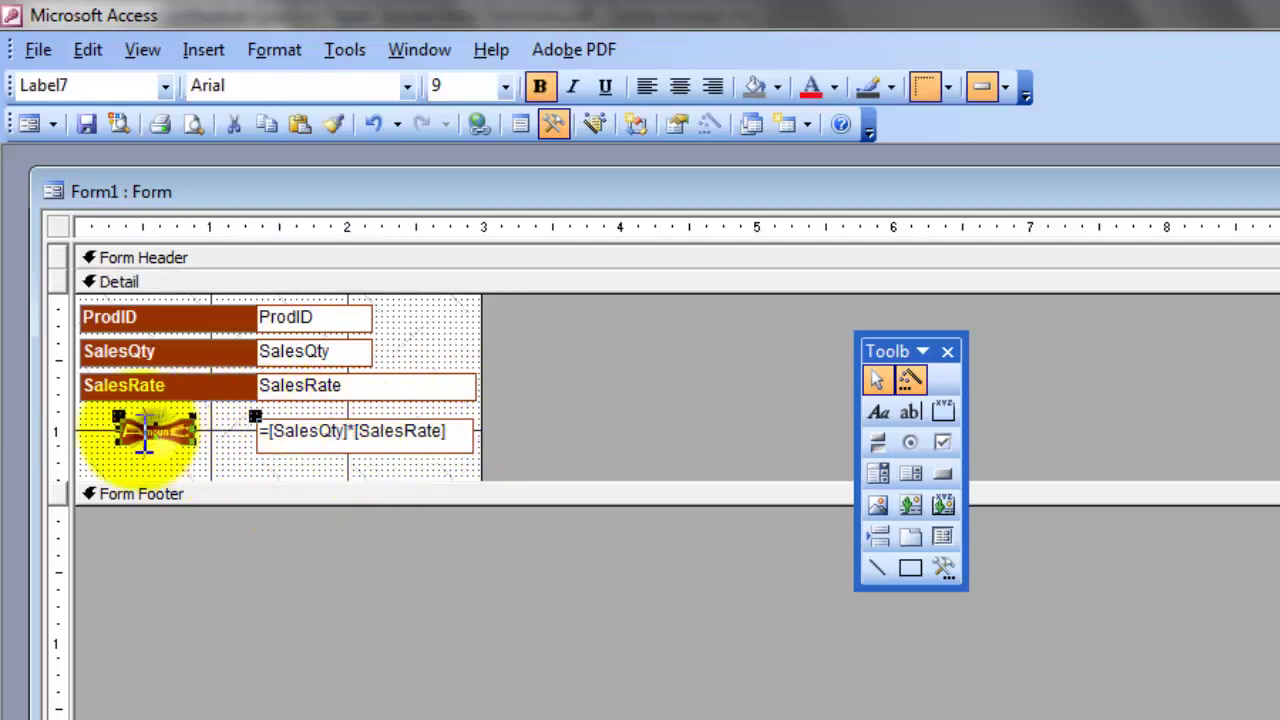
{"action": "left_click", "coordinate": [204, 452]}
{"action": "left_click", "coordinate": [172, 438]}
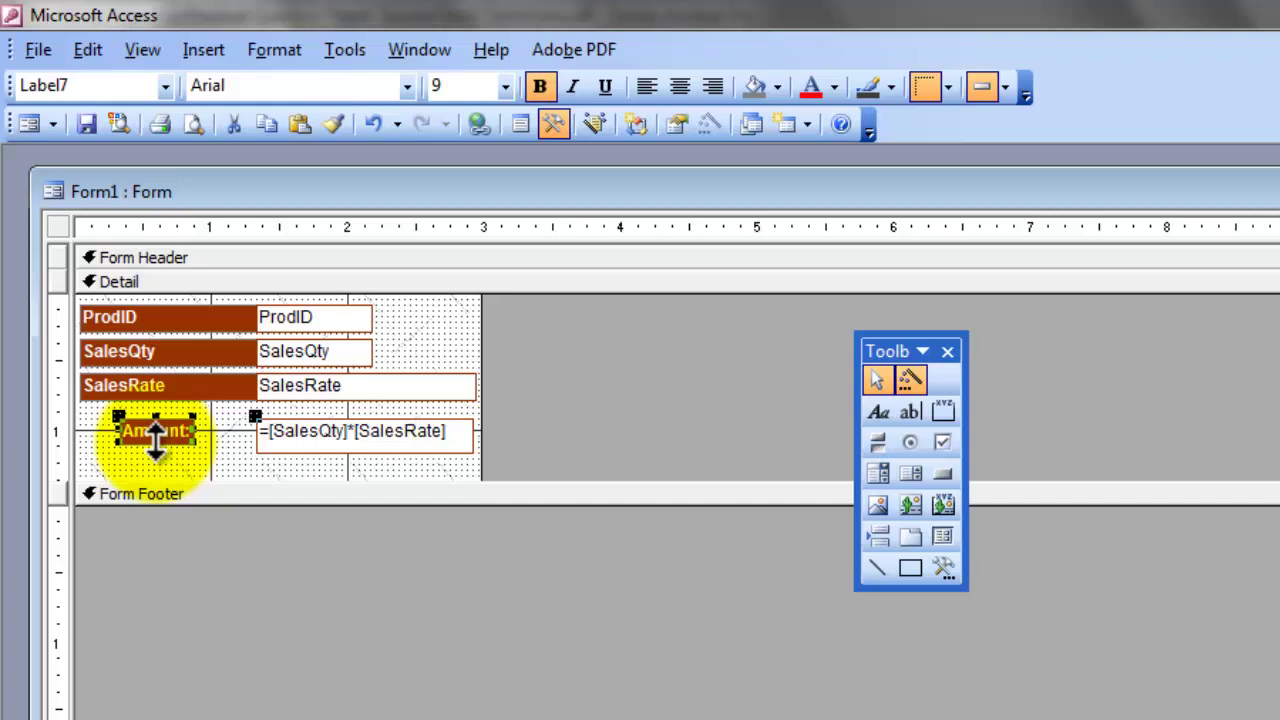
{"action": "left_click_drag", "start_coordinate": [155, 437], "coordinate": [157, 456]}
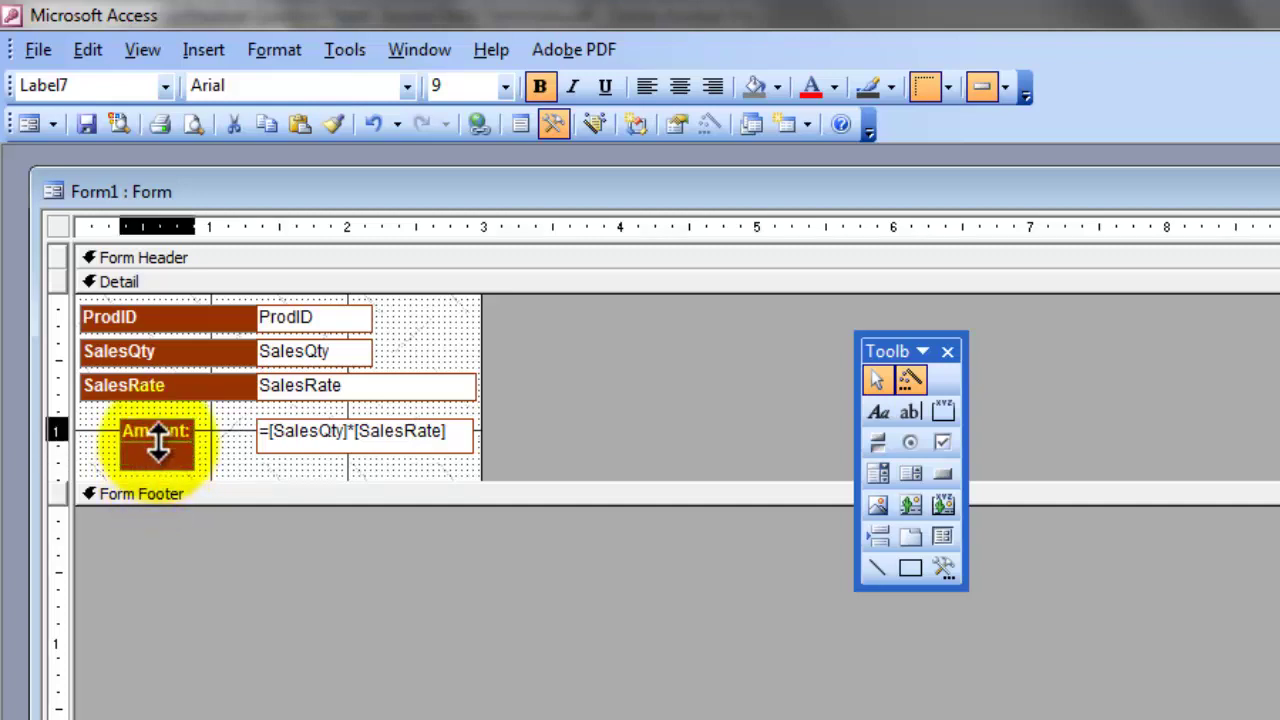
{"action": "key", "text": "ctrl+z"}
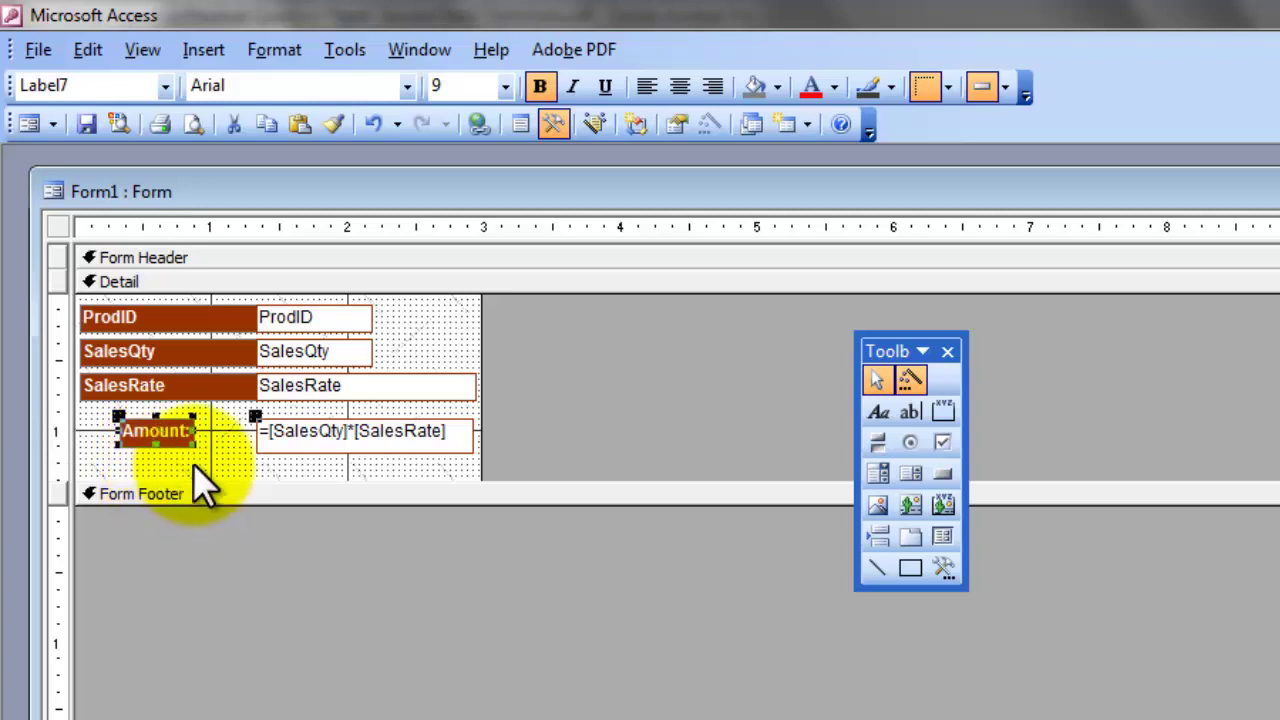
{"action": "mouse_move", "coordinate": [190, 438]}
{"action": "left_mouse_down"}
{"action": "mouse_move", "coordinate": [217, 461]}
{"action": "mouse_move", "coordinate": [196, 444]}
{"action": "left_mouse_up"}
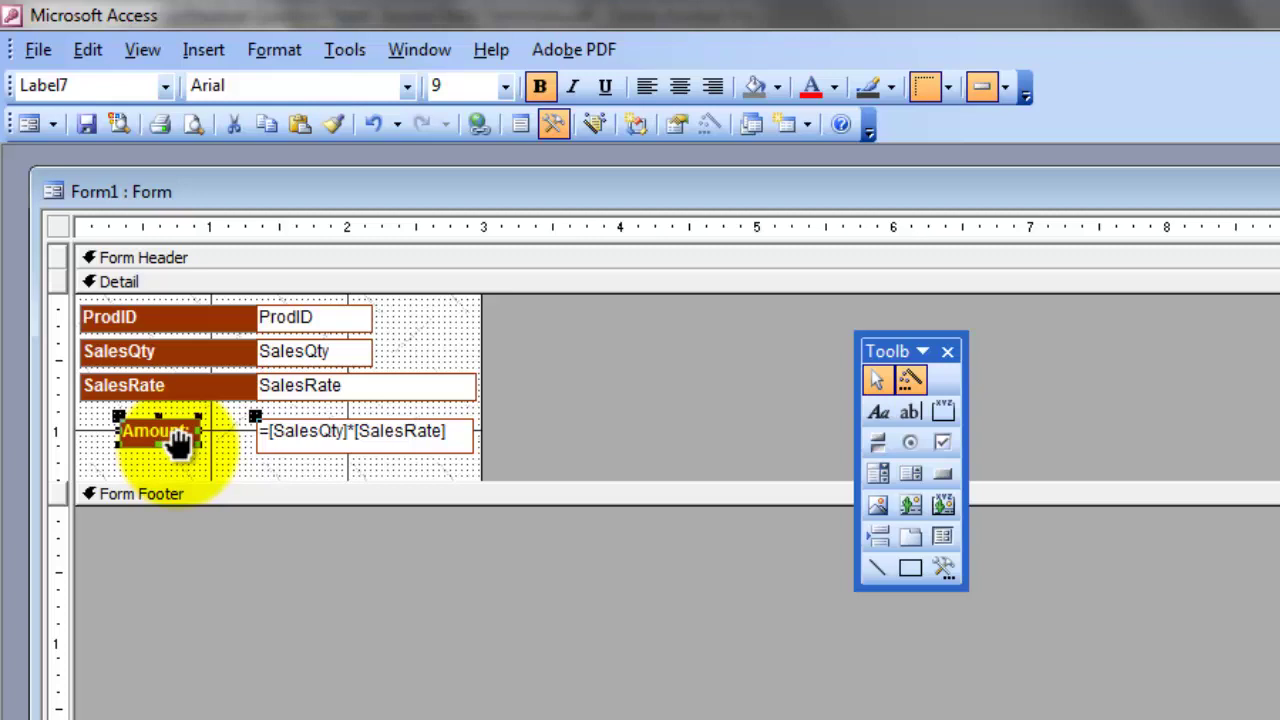
Step: Reposition the Amount: label and calculated box, widening the label to match those above
{"action": "mouse_move", "coordinate": [178, 440]}
{"action": "left_mouse_down"}
{"action": "mouse_move", "coordinate": [217, 449]}
{"action": "mouse_move", "coordinate": [171, 435]}
{"action": "left_mouse_up"}
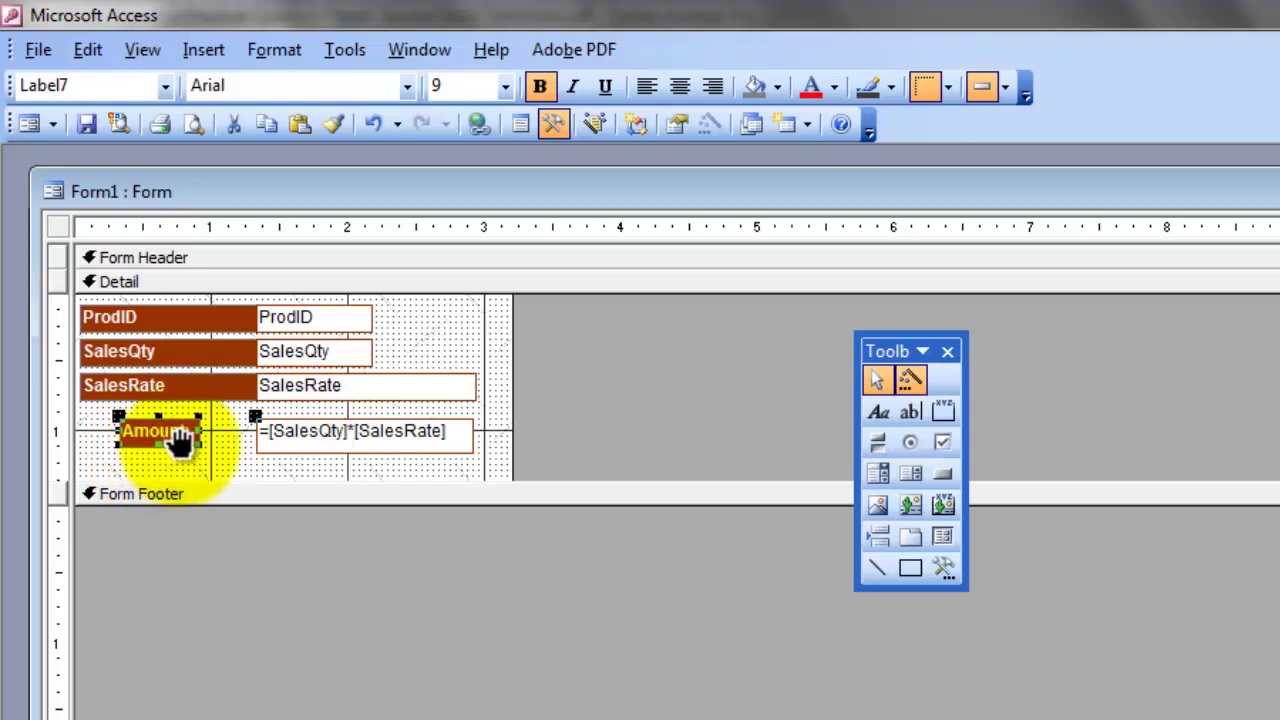
{"action": "mouse_move", "coordinate": [177, 443]}
{"action": "left_mouse_down"}
{"action": "mouse_move", "coordinate": [190, 468]}
{"action": "mouse_move", "coordinate": [163, 434]}
{"action": "mouse_move", "coordinate": [178, 428]}
{"action": "left_mouse_up"}
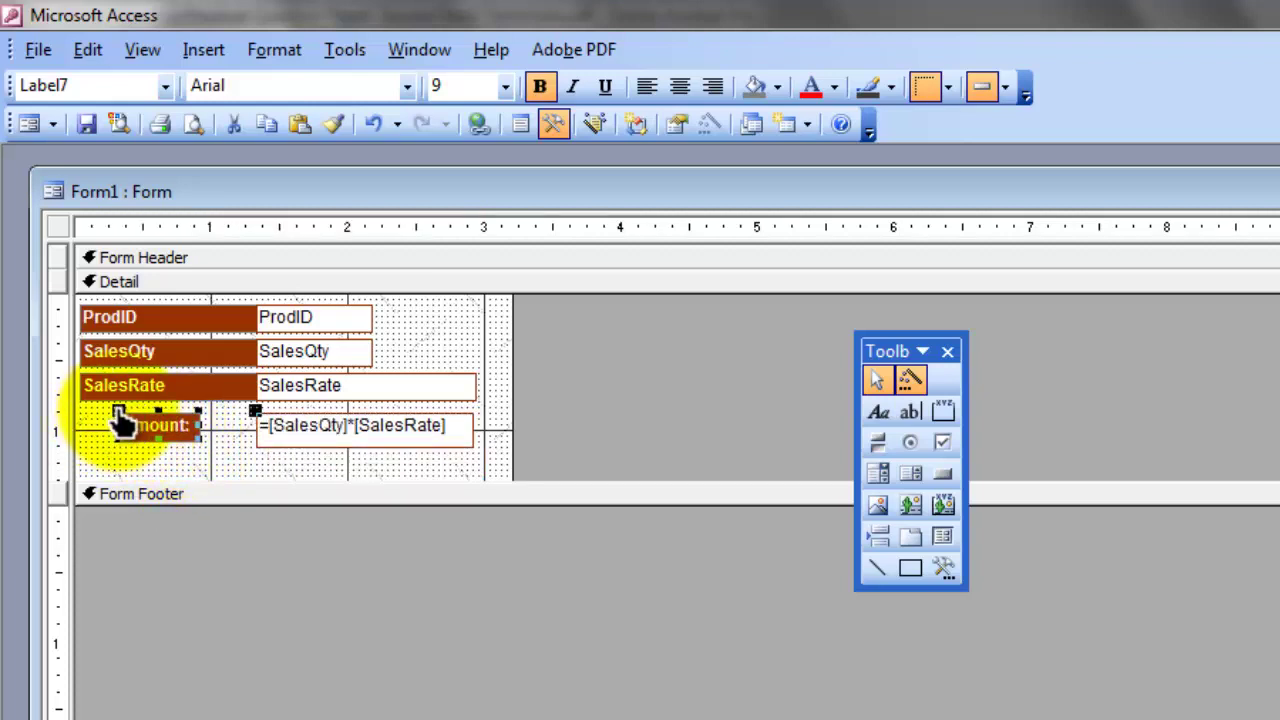
{"action": "left_click_drag", "start_coordinate": [118, 422], "coordinate": [87, 425]}
{"action": "mouse_move", "coordinate": [251, 425]}
{"action": "left_mouse_down"}
{"action": "mouse_move", "coordinate": [262, 437]}
{"action": "mouse_move", "coordinate": [200, 449]}
{"action": "mouse_move", "coordinate": [263, 421]}
{"action": "left_mouse_up"}
{"action": "left_click_drag", "start_coordinate": [165, 428], "coordinate": [255, 429]}
Step: Adjust the height of the calculated Amount box under SalesRate
{"action": "left_click", "coordinate": [264, 429]}
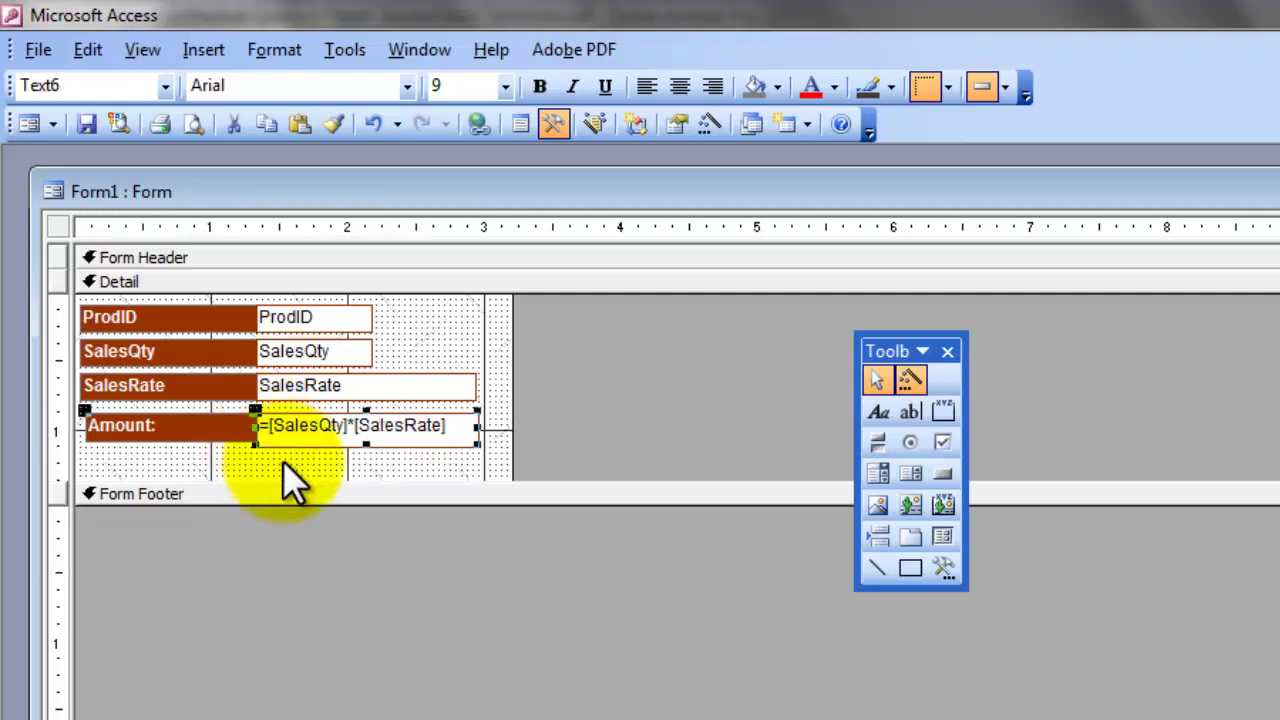
{"action": "left_click", "coordinate": [283, 462]}
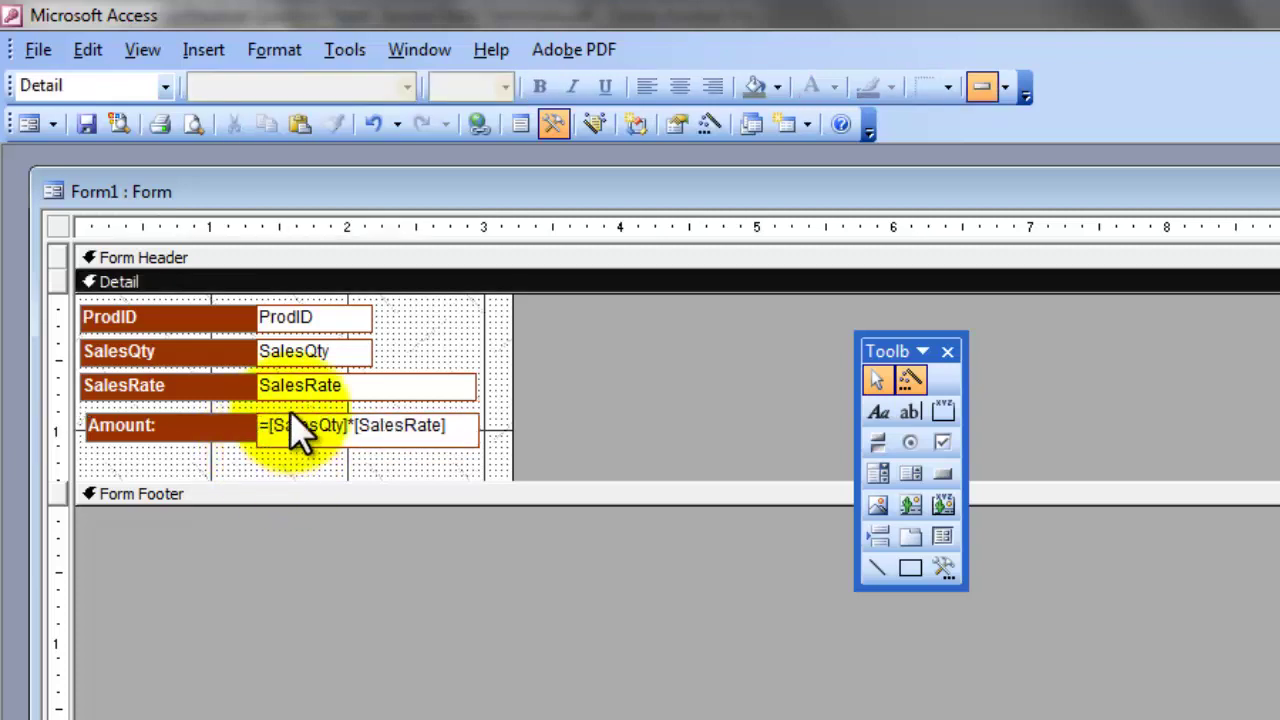
{"action": "left_click", "coordinate": [300, 430]}
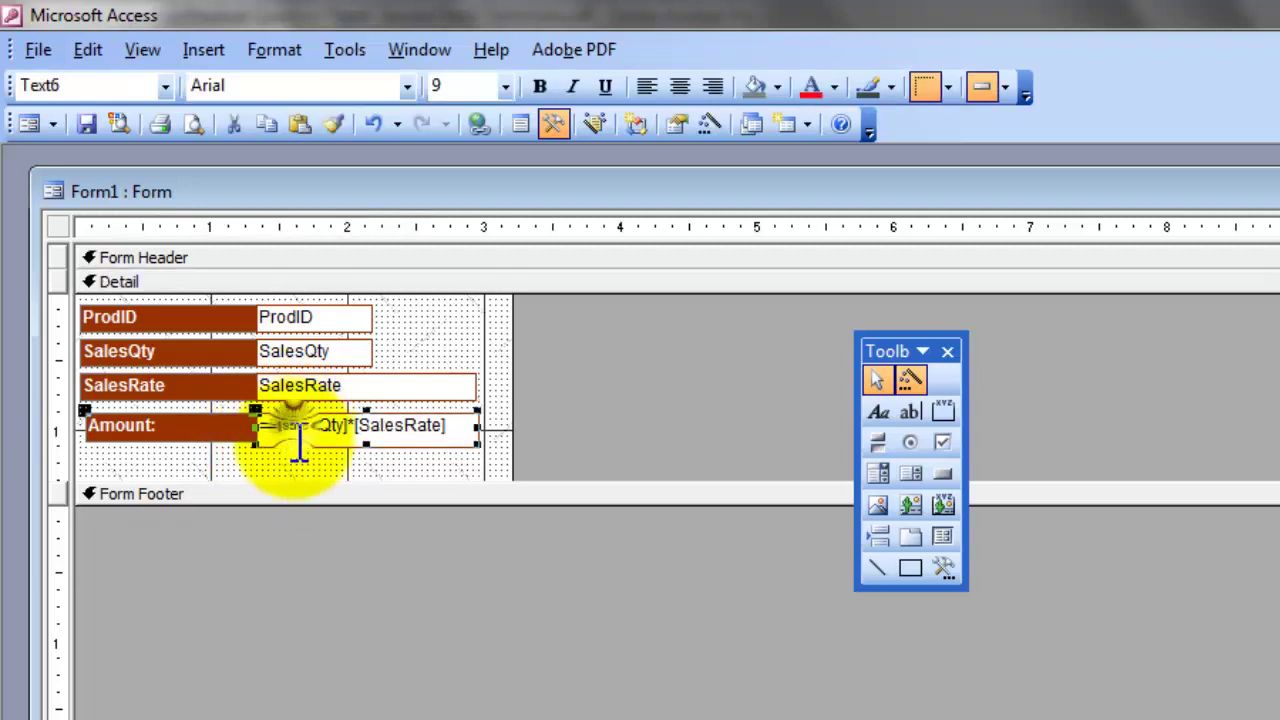
{"action": "left_click_drag", "start_coordinate": [363, 446], "coordinate": [364, 444]}
{"action": "left_click", "coordinate": [360, 462]}
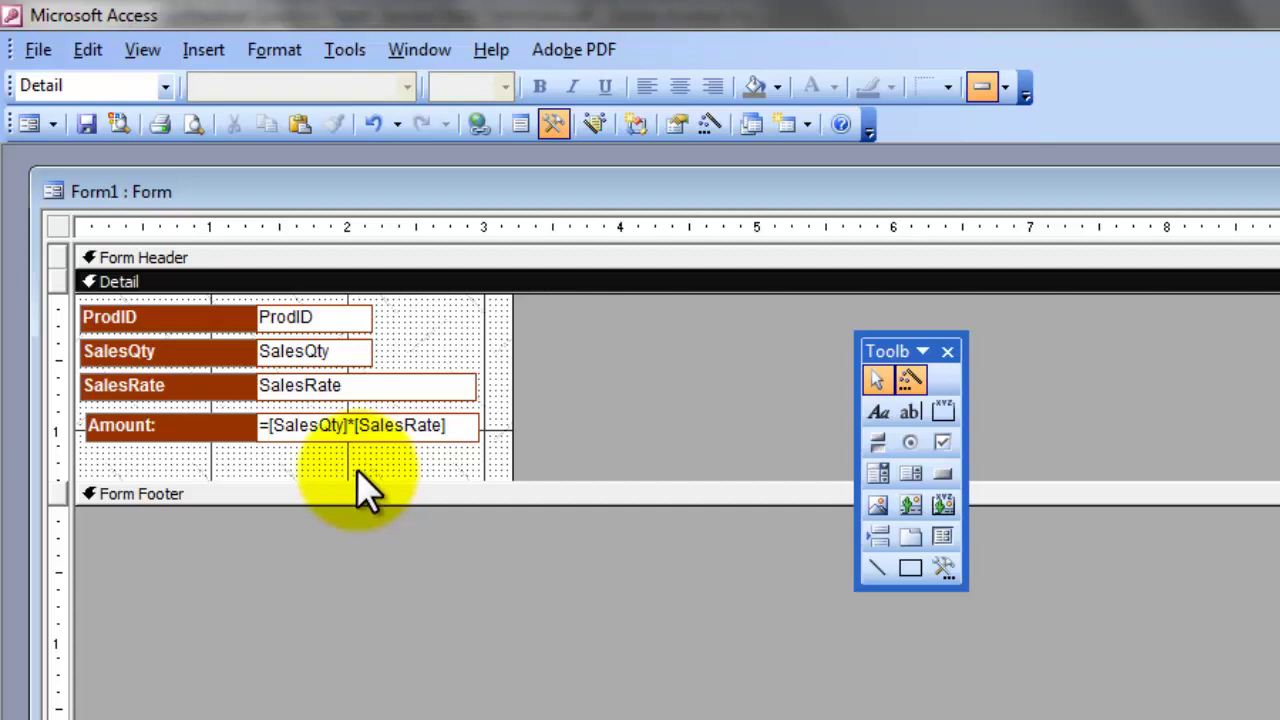
Step: Select the frmSales form and bring up its view-switching options from the title-area context menu
{"action": "key", "text": "ctrl+r"}
{"action": "left_click", "coordinate": [298, 456]}
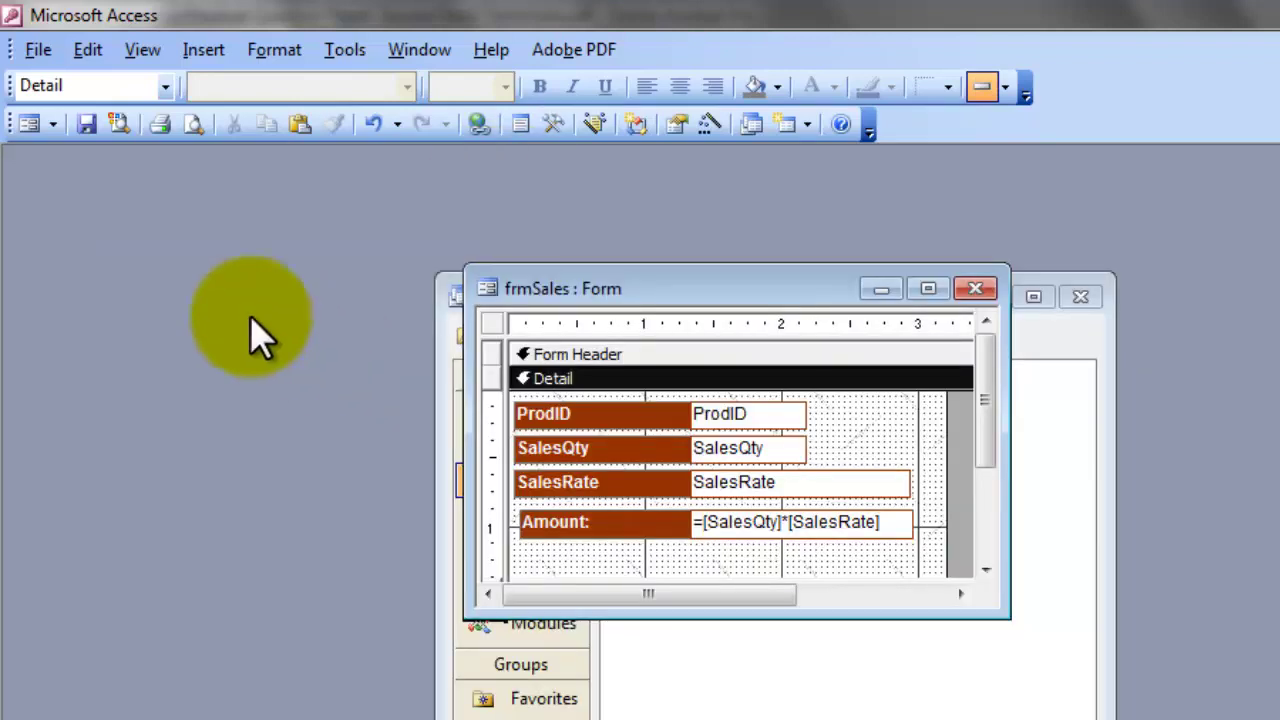
{"action": "left_click", "coordinate": [52, 123]}
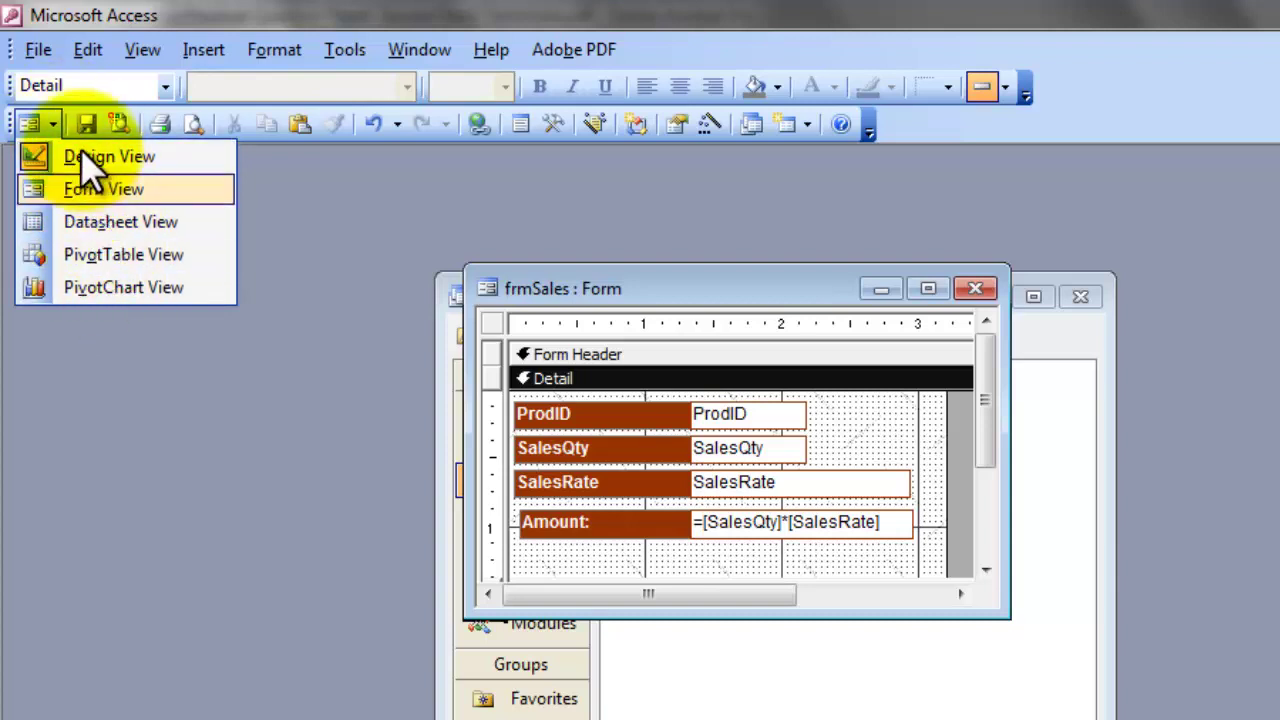
{"action": "left_click", "coordinate": [56, 122]}
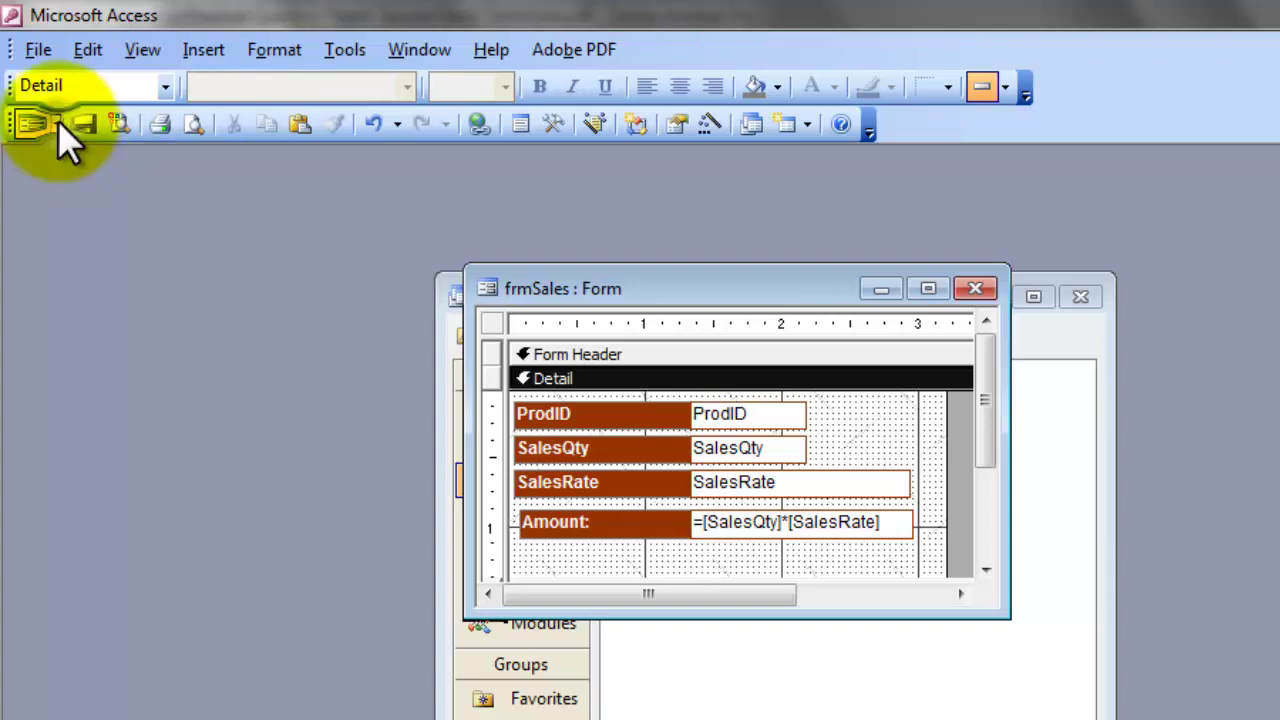
{"action": "right_click", "coordinate": [711, 290]}
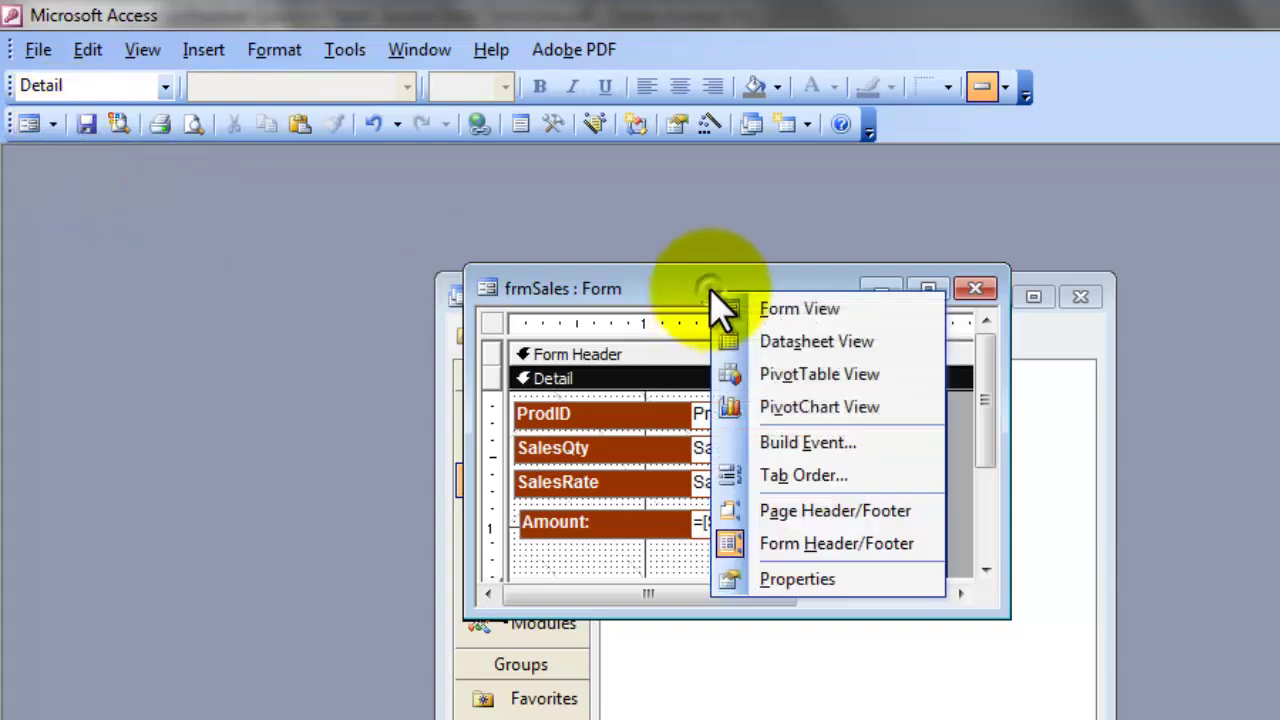
Step: In Form View, enter the first sale: ProdID 1001, quantity 25, rate 354, giving Amount 8850
{"action": "left_click", "coordinate": [788, 311]}
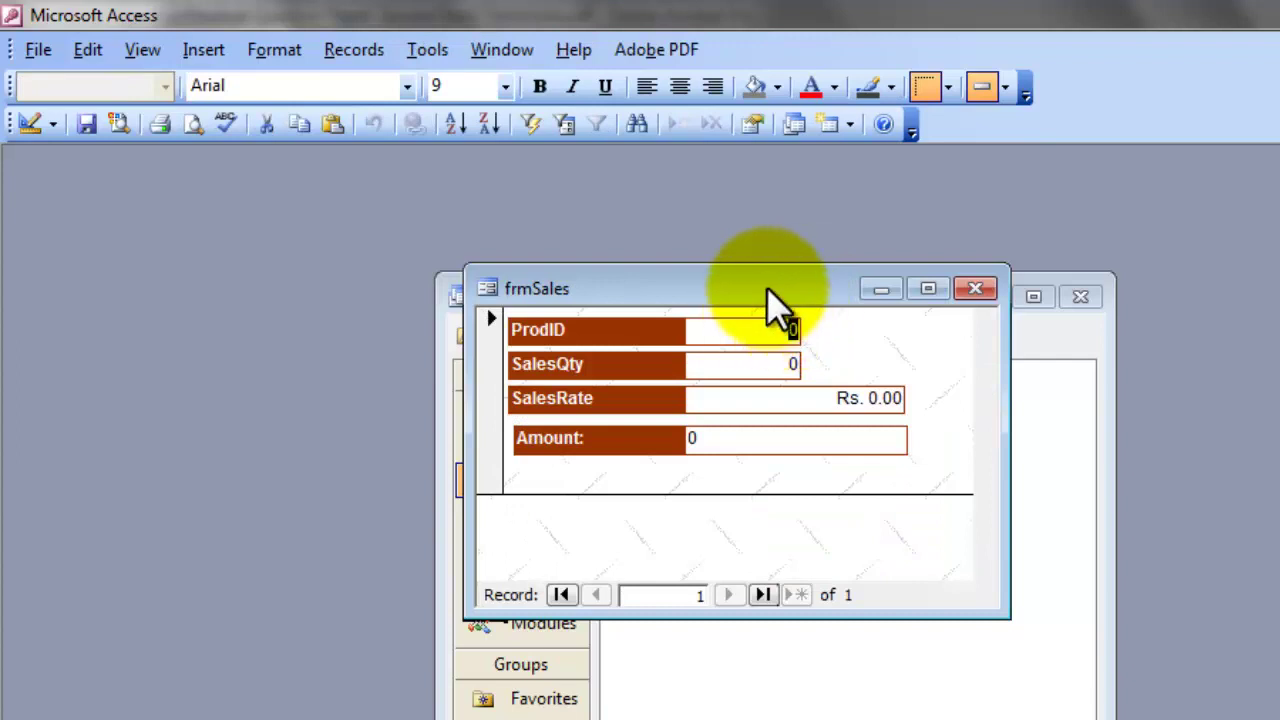
{"action": "left_click_drag", "start_coordinate": [766, 278], "coordinate": [805, 241]}
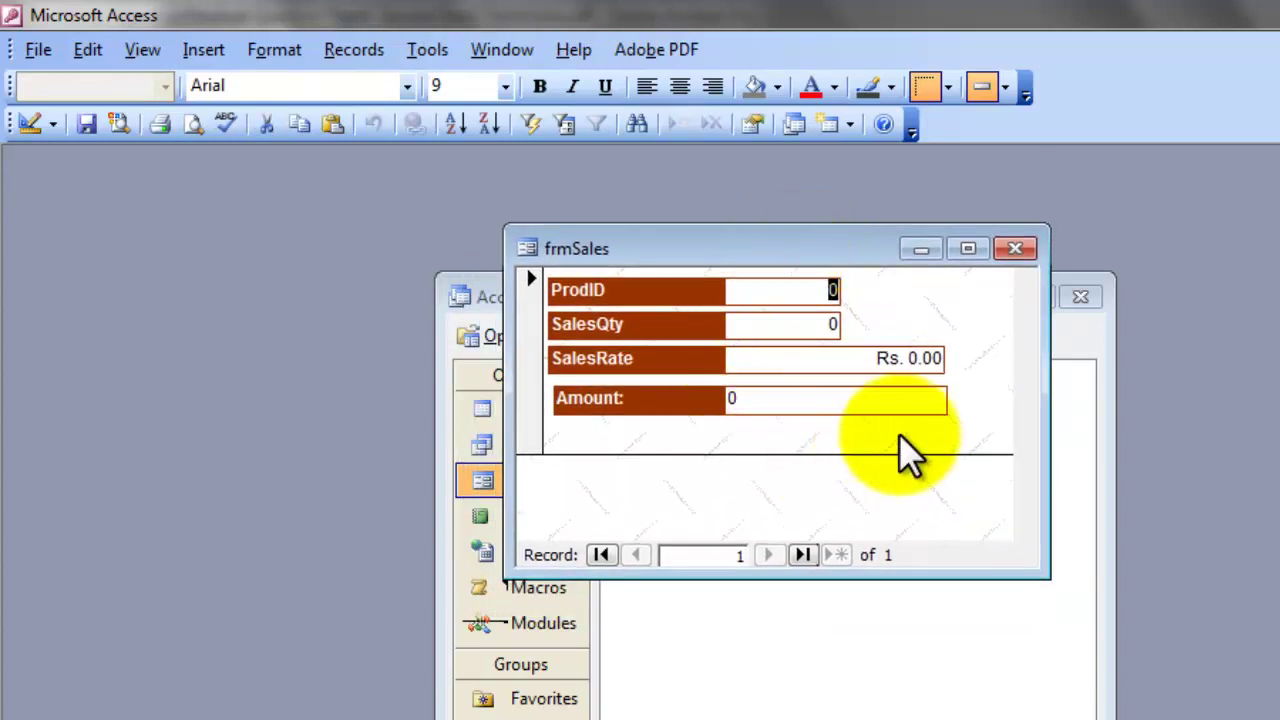
{"action": "type", "text": "1001"}
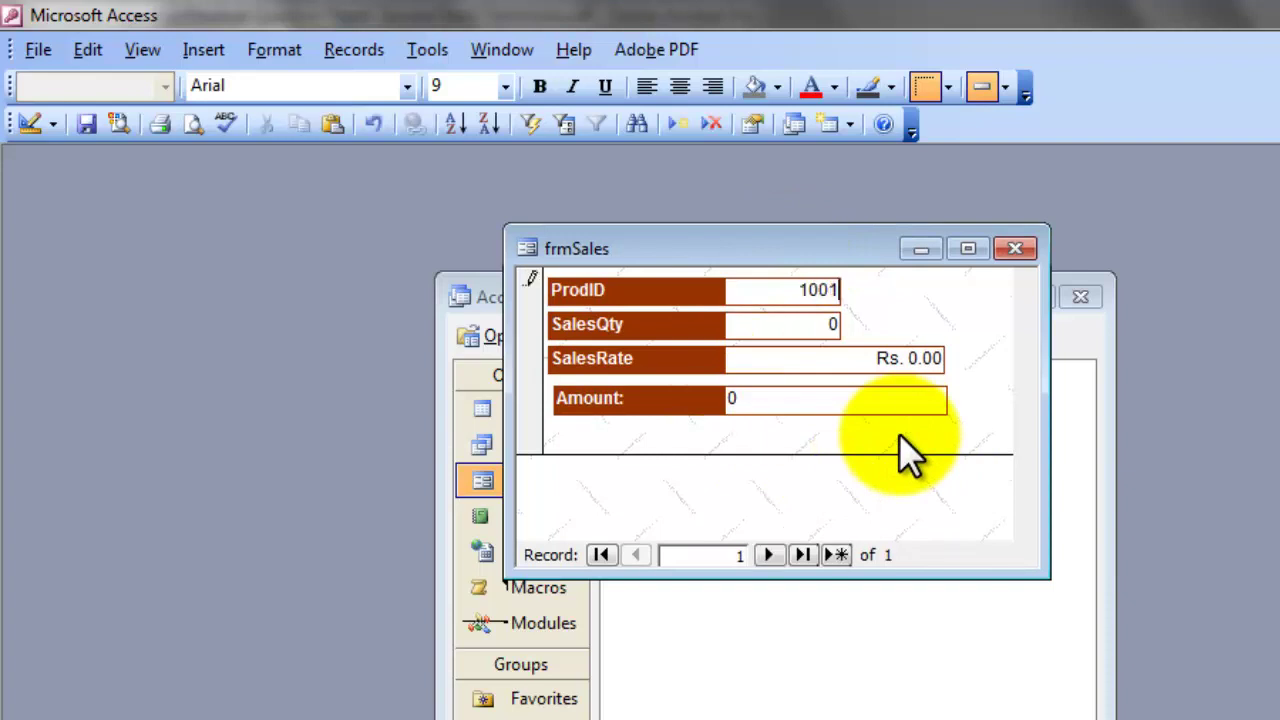
{"action": "key", "text": "Tab"}
{"action": "type", "text": "25"}
{"action": "key", "text": "Tab"}
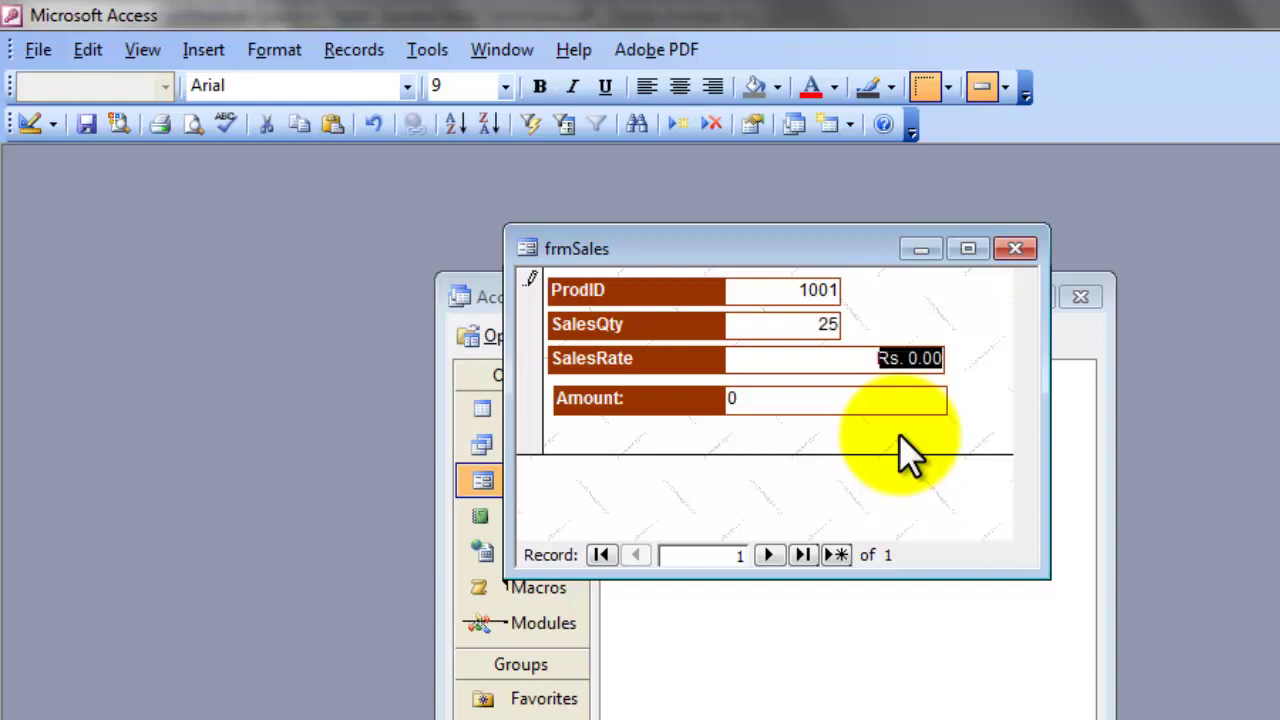
{"action": "type", "text": "354"}
{"action": "key", "text": "Tab"}
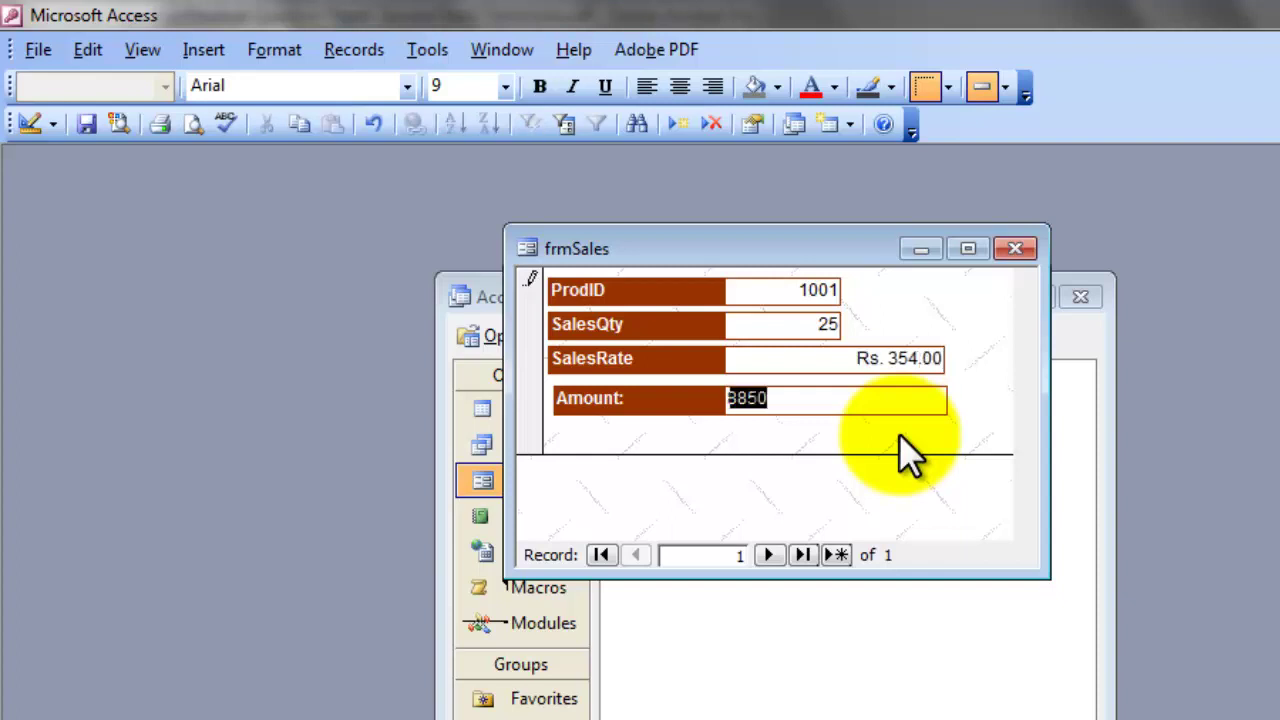
Step: Add a second sale: ProdID 1002, quantity 200, rate 100, giving Amount 20000
{"action": "key", "text": "Tab"}
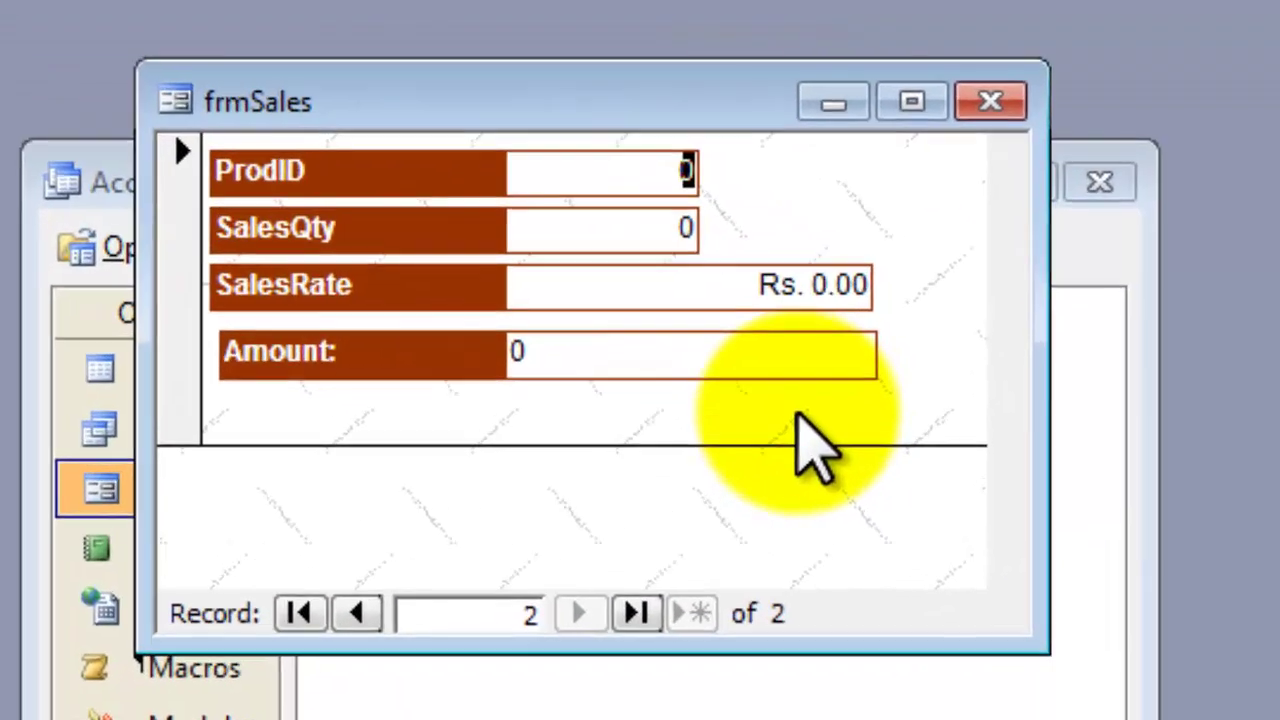
{"action": "type", "text": "1002"}
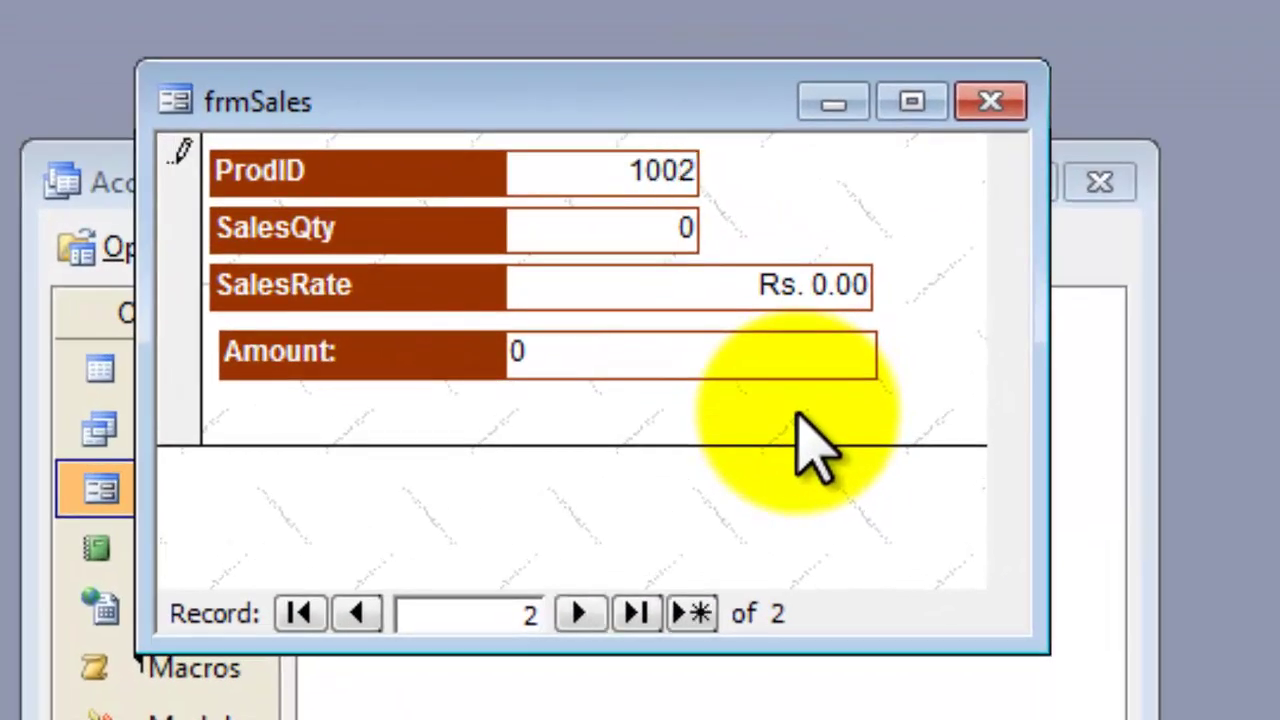
{"action": "key", "text": "Tab"}
{"action": "type", "text": "200"}
{"action": "key", "text": "Tab"}
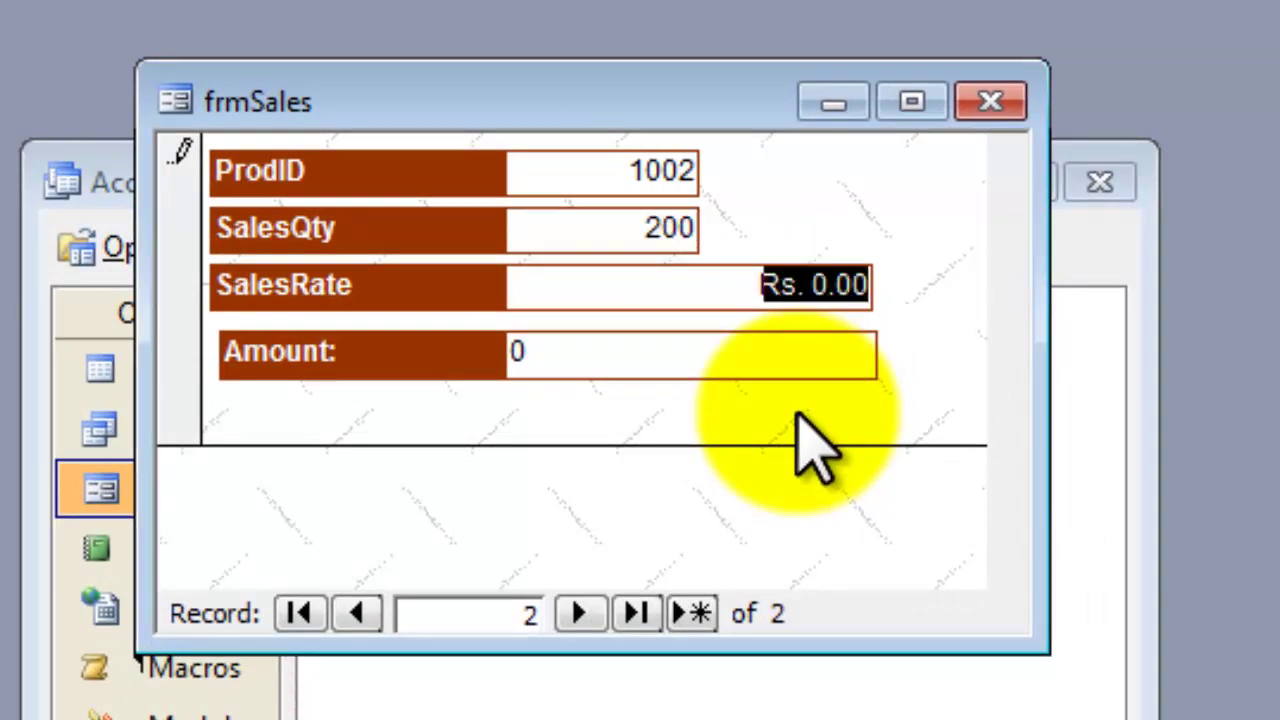
{"action": "type", "text": "1"}
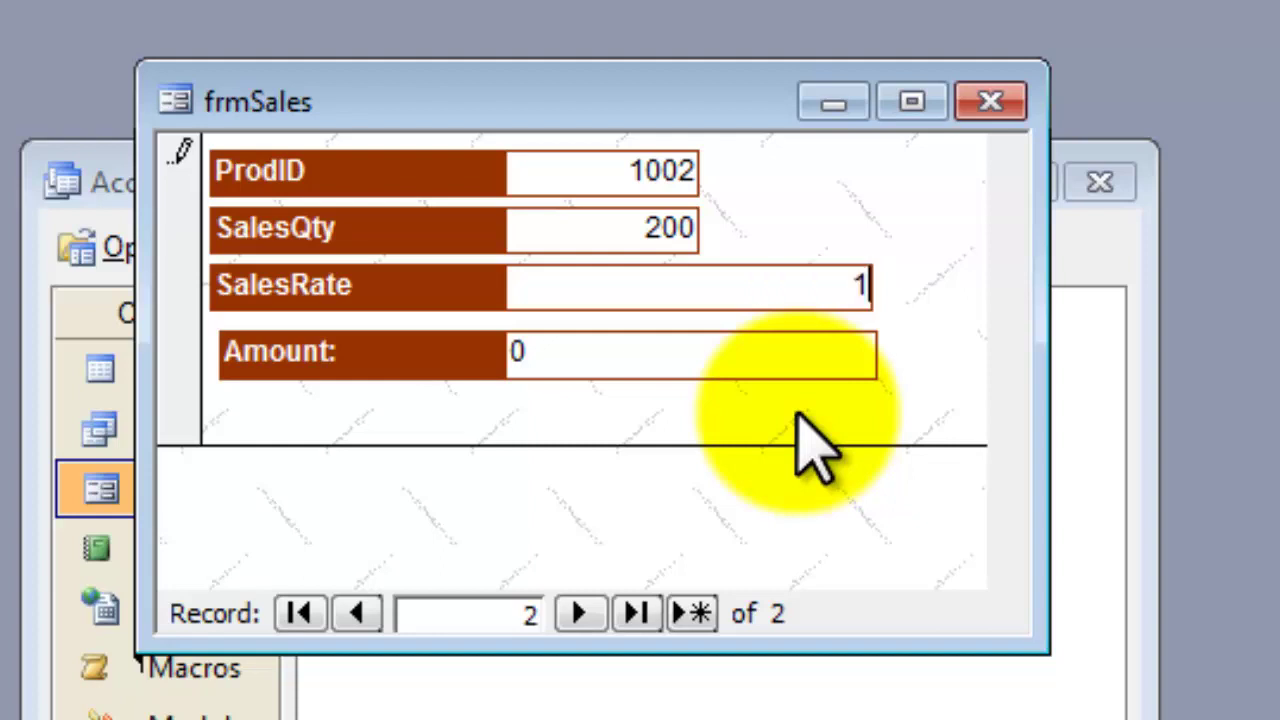
{"action": "type", "text": "00"}
{"action": "key", "text": "Tab"}
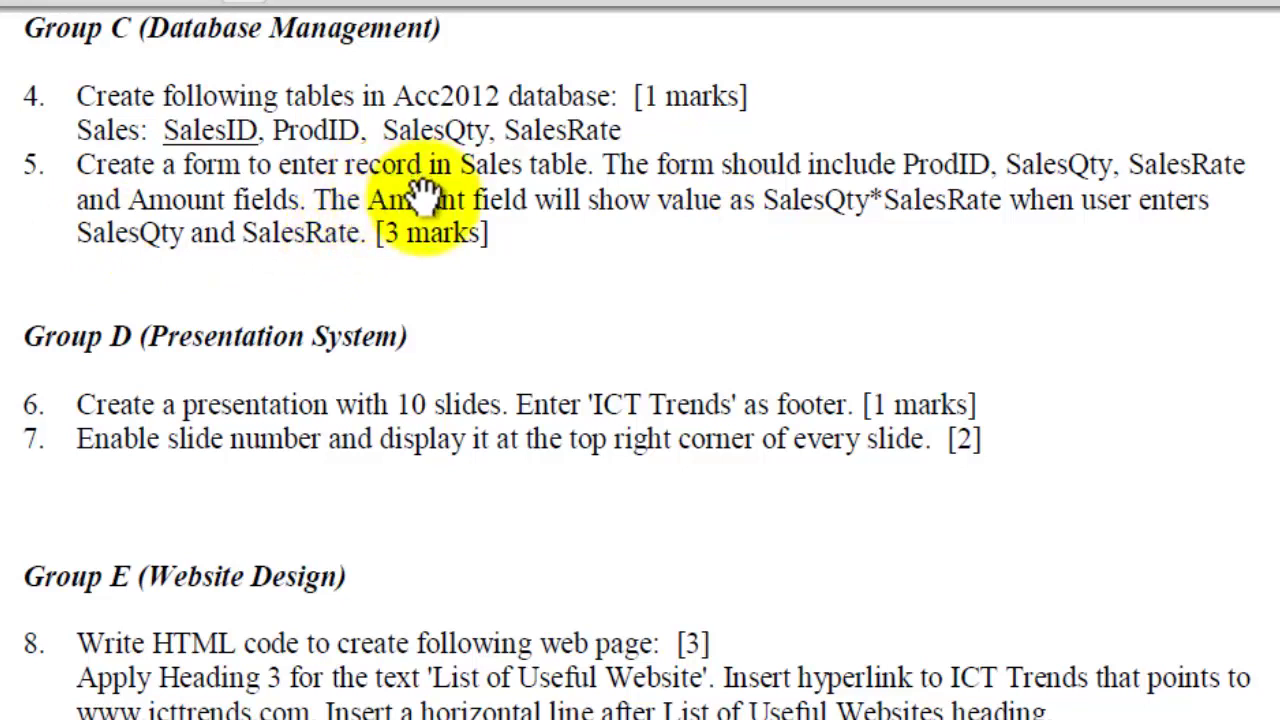
Step: Scroll the question paper to review the Group C question 5 Sales form requirements
{"action": "scroll", "coordinate": [415, 190], "scroll_direction": "up", "scroll_amount": 1}
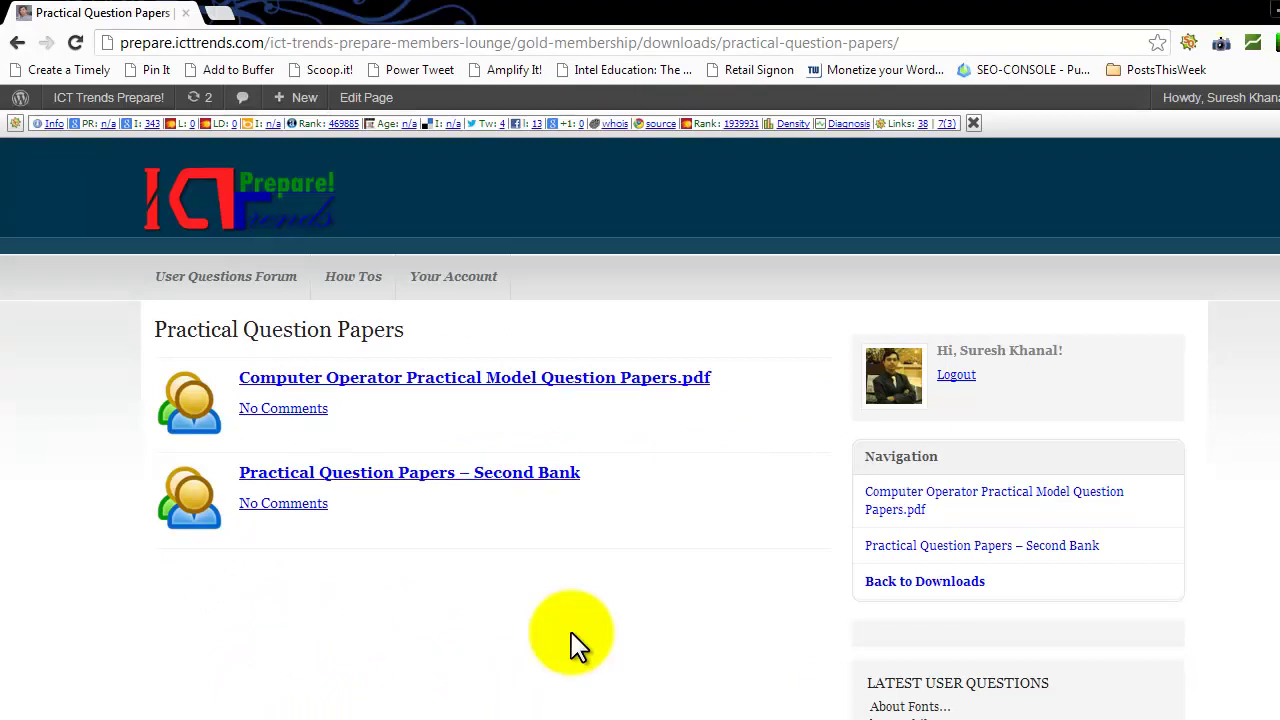
{"action": "left_click", "coordinate": [220, 12]}
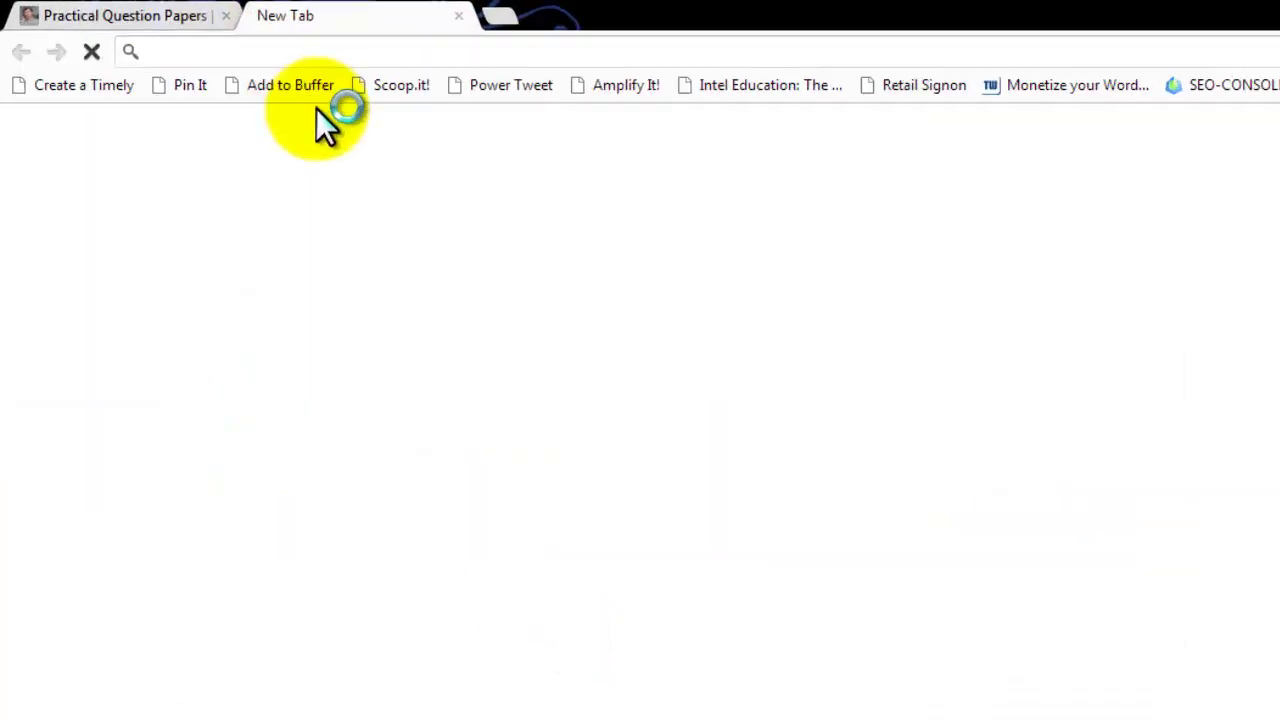
{"action": "type", "text": "www."}
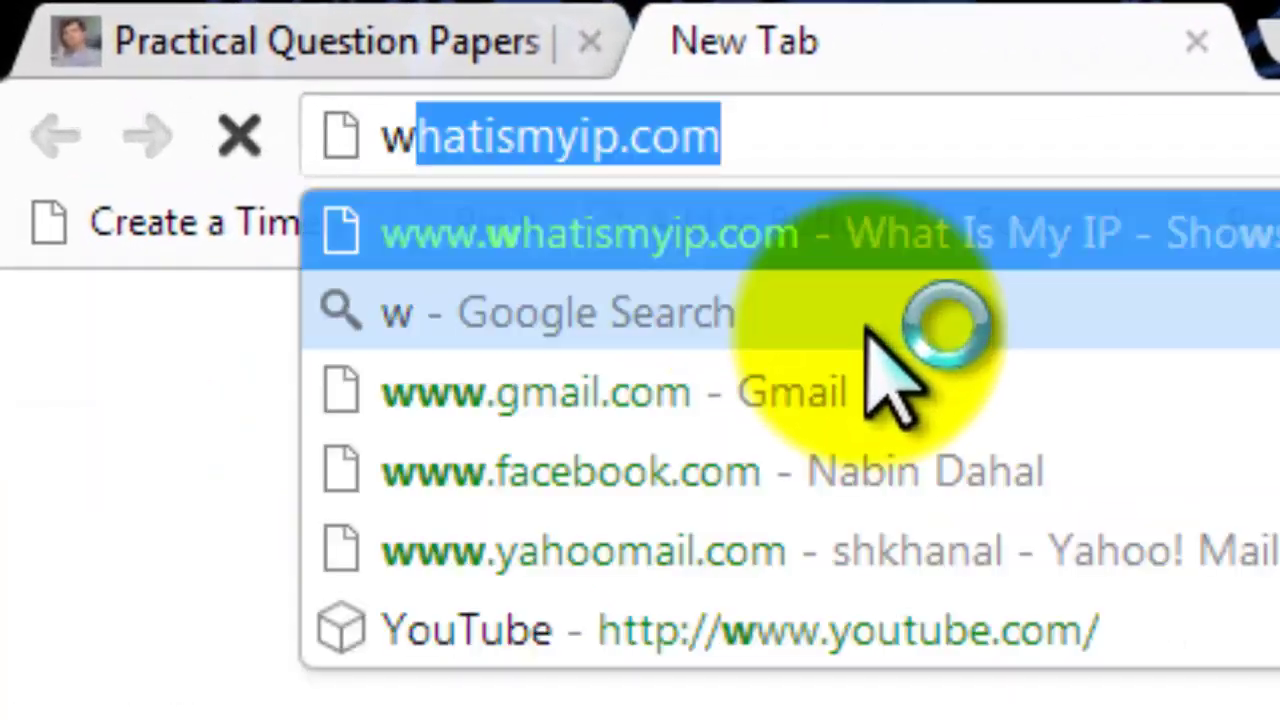
{"action": "type", "text": "ictt"}
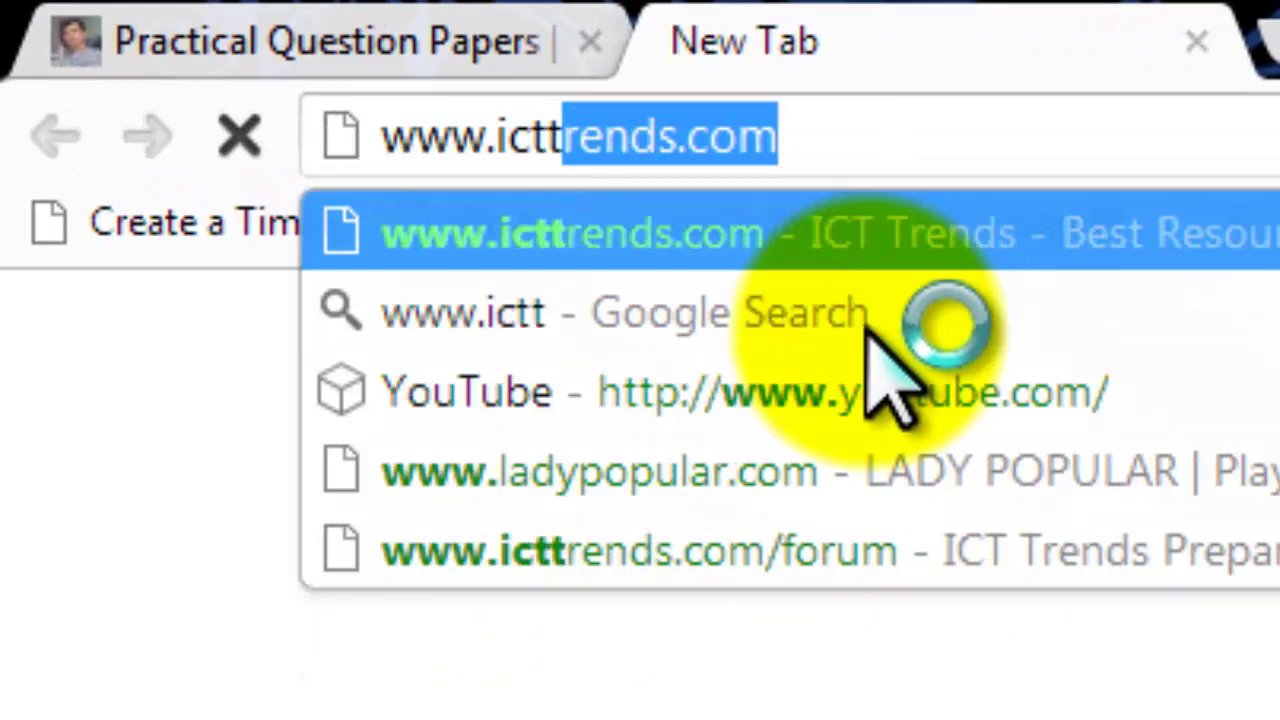
{"action": "type", "text": "rends.co"}
{"action": "key", "text": "Return"}
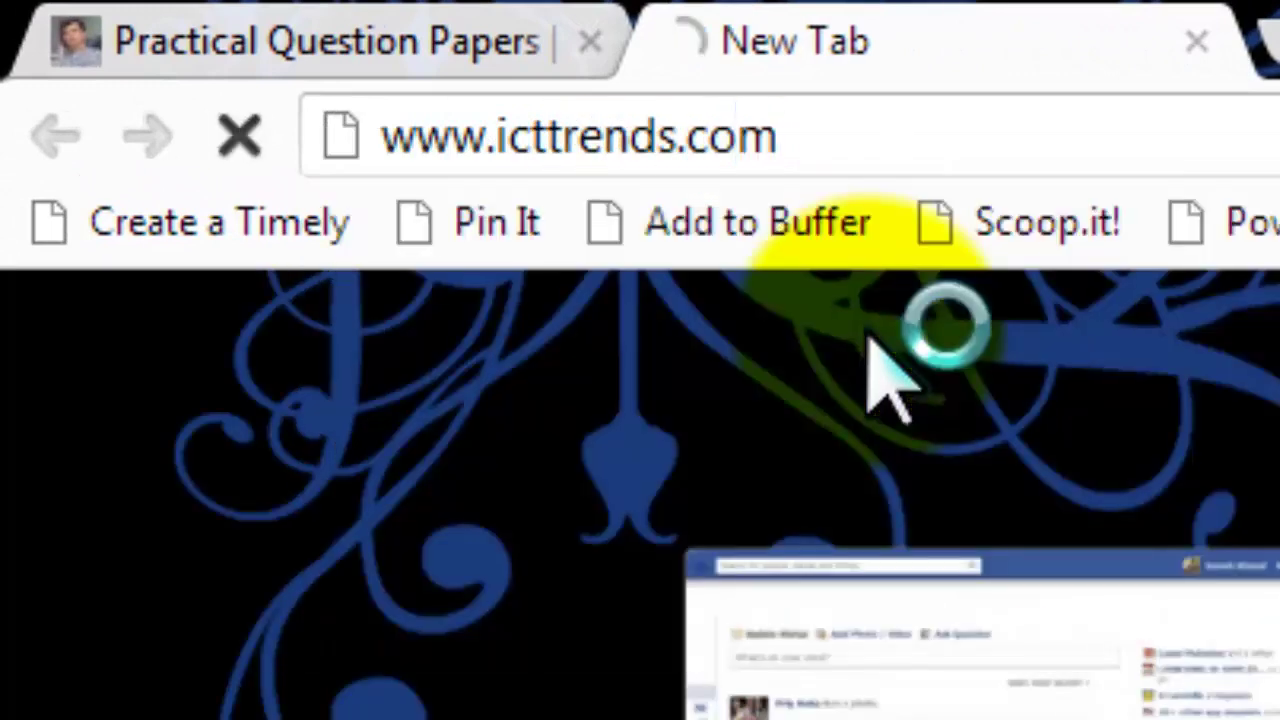